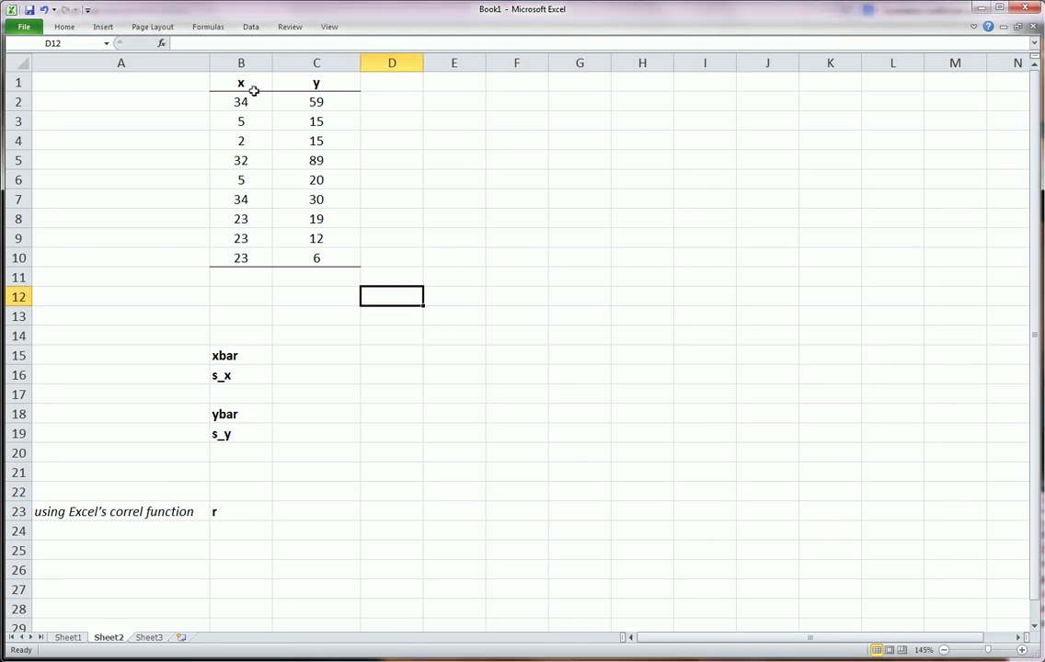
Enter 1 in A2 and fill observation numbers 1 through 9 down to A10.
mouse_move(233, 86)
left_mouse_down()
mouse_move(376, 224)
mouse_move(269, 81)
mouse_move(228, 83)
mouse_move(241, 94)
mouse_move(254, 74)
mouse_move(320, 85)
left_mouse_up()
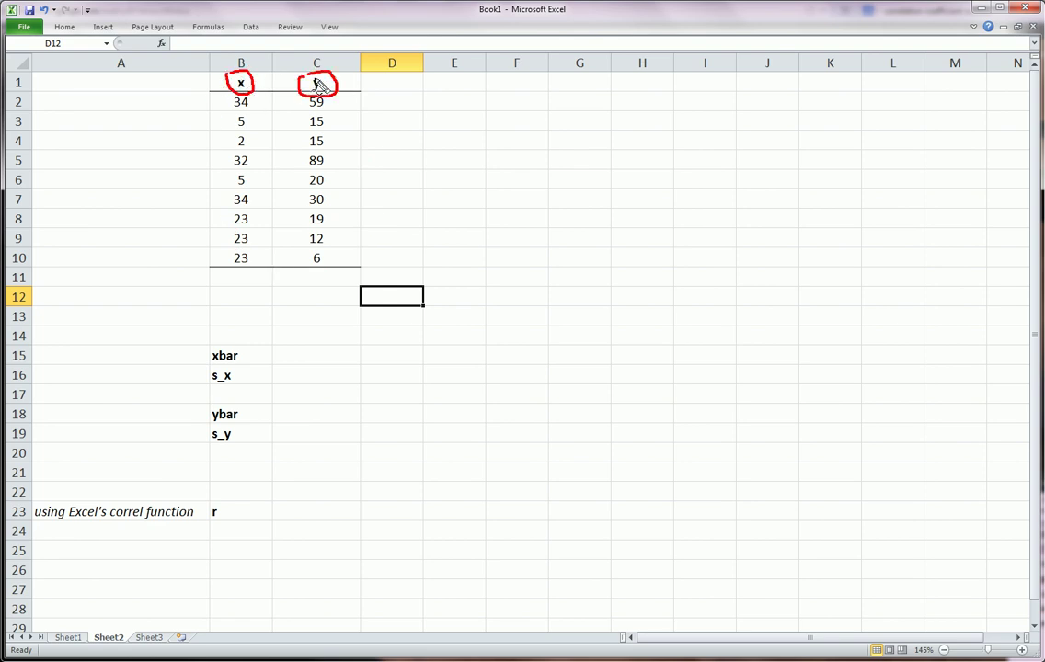
key("Escape")
left_click(202, 99)
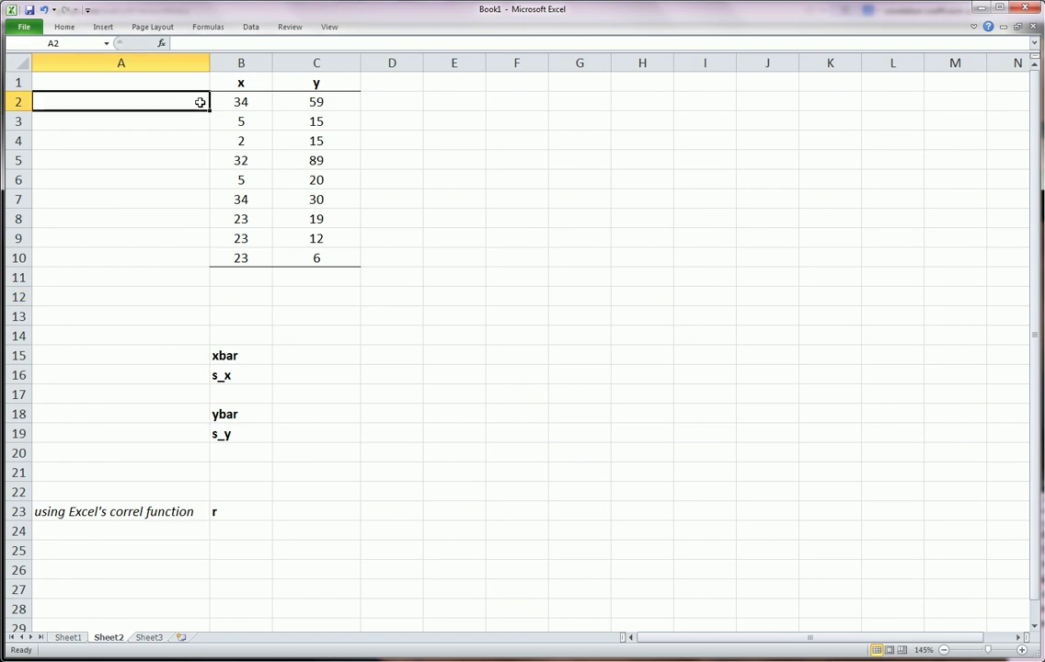
type("1")
key("Return")
left_click(201, 96)
left_click_drag(208, 110, 199, 263)
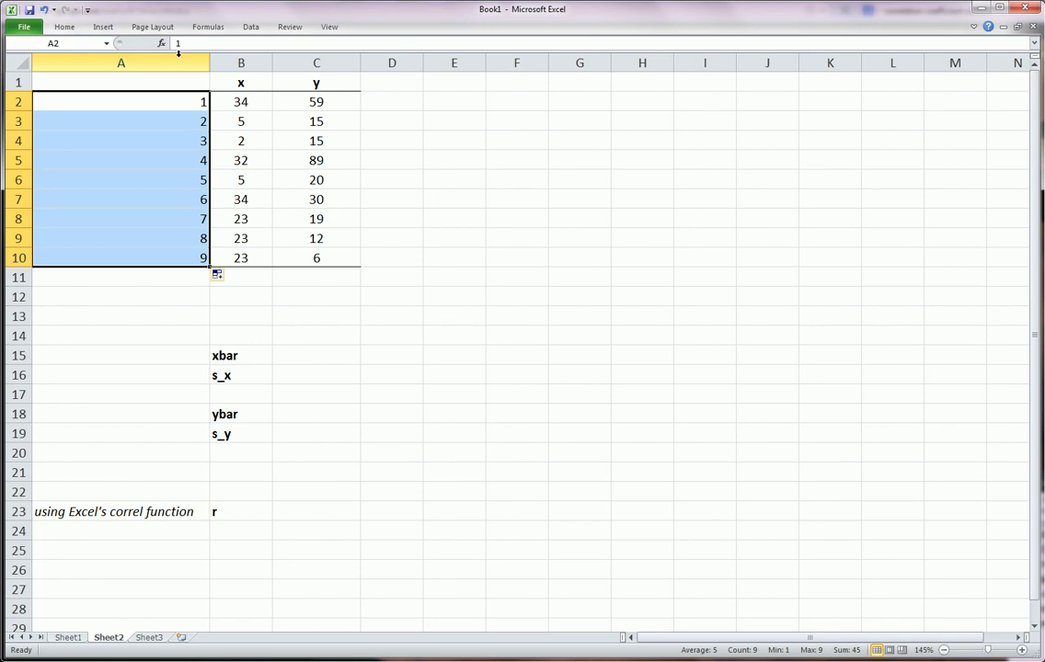
Left-align the observation numbers and select the x–y data in B1:C10.
left_click(76, 31)
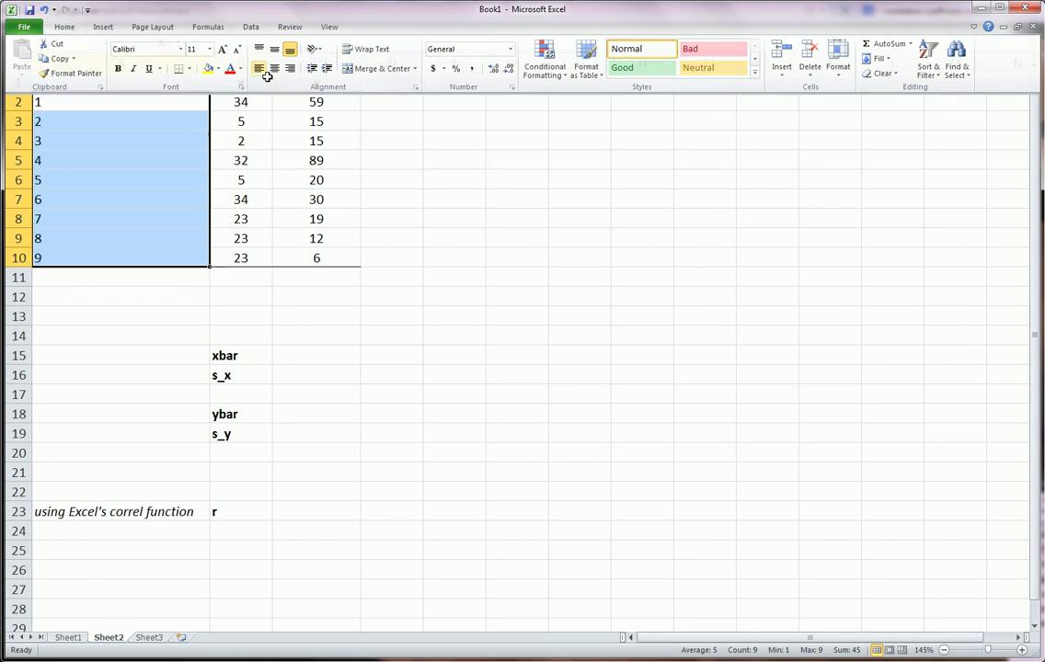
left_click(394, 162)
left_click_drag(63, 103, 76, 240)
left_click(123, 257)
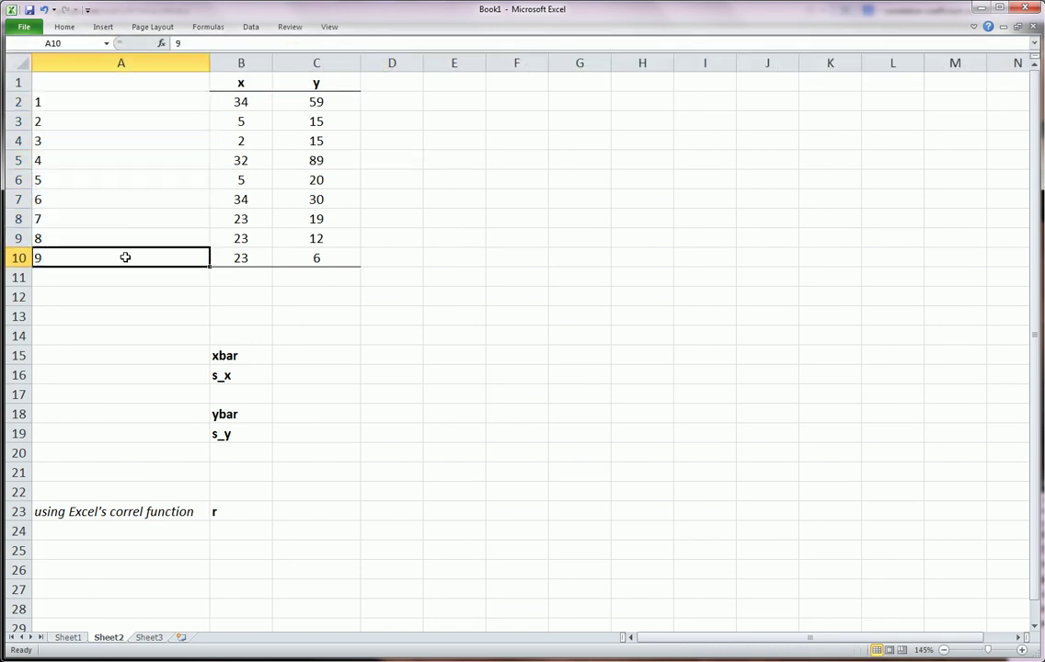
left_click(425, 155)
left_click_drag(244, 81, 331, 264)
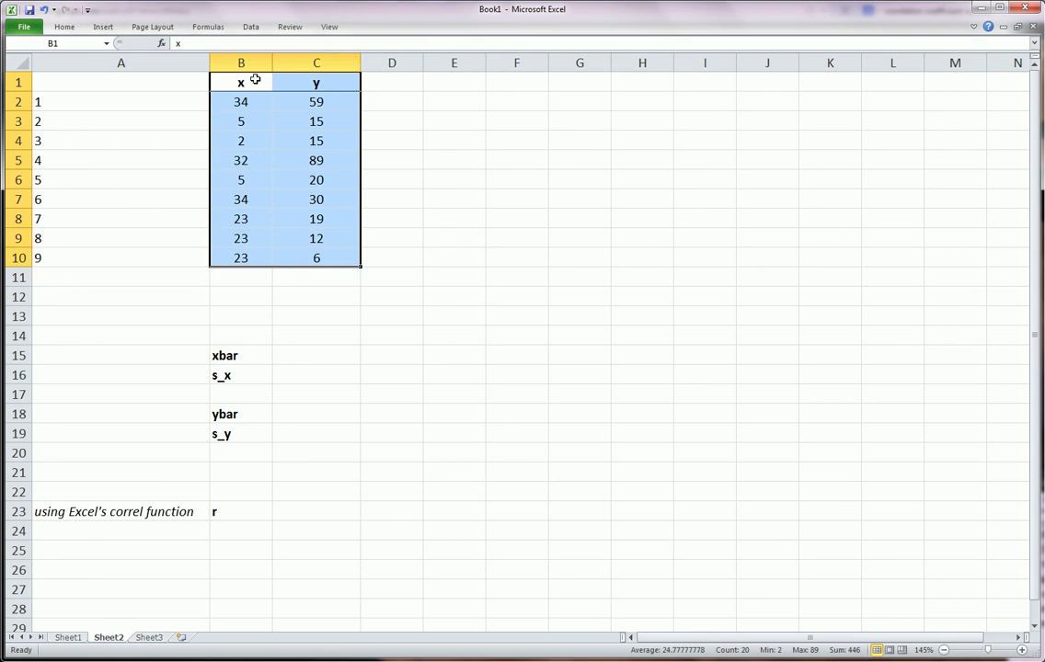
left_click(243, 509)
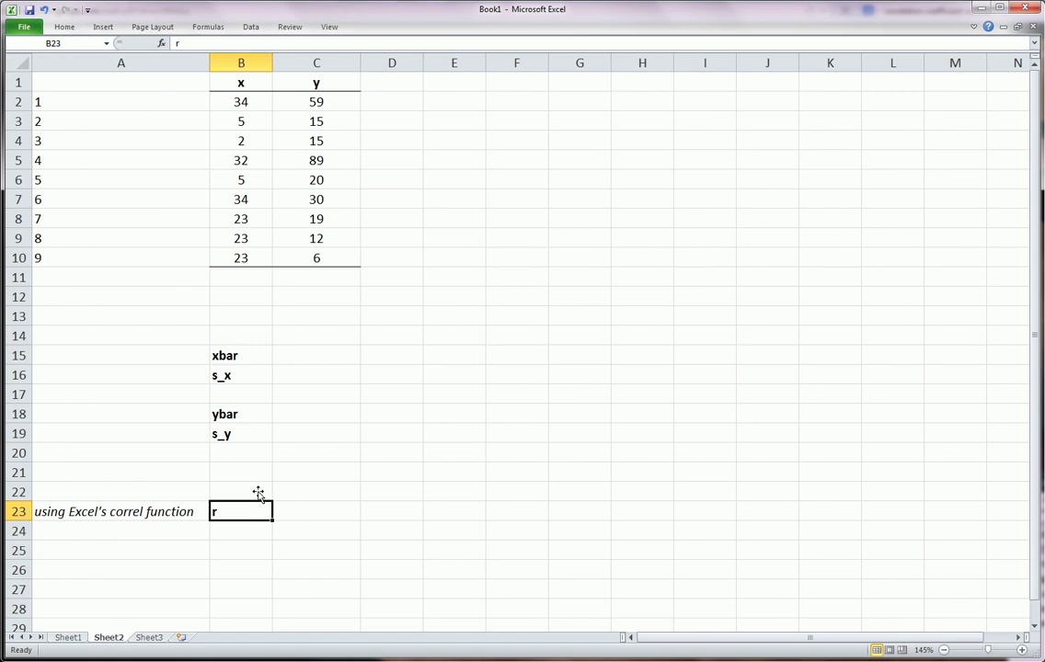
mouse_move(201, 495)
left_mouse_down()
mouse_move(264, 509)
mouse_move(236, 544)
mouse_move(210, 499)
left_mouse_up()
key("Escape")
left_click_drag(32, 525, 193, 521)
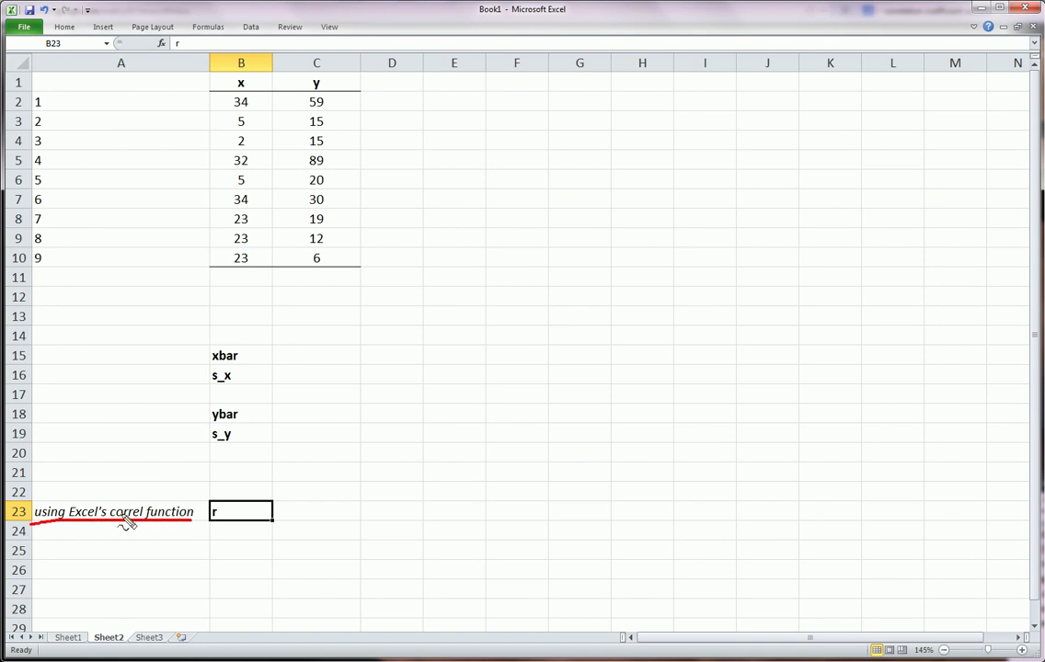
mouse_move(107, 520)
left_mouse_down()
mouse_move(149, 512)
mouse_move(153, 526)
mouse_move(136, 531)
left_mouse_up()
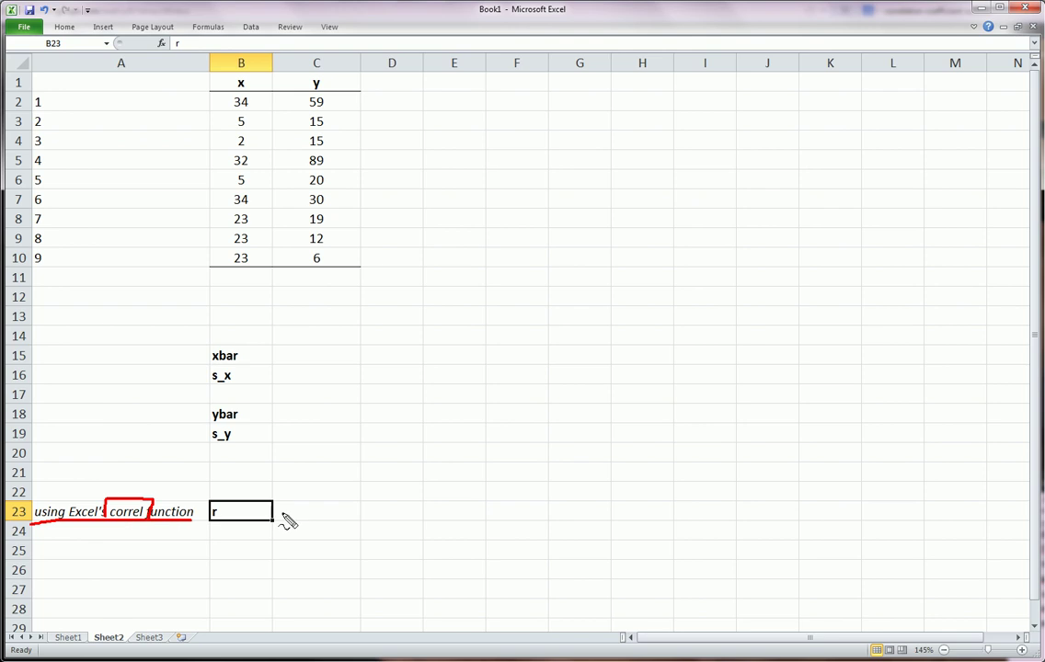
mouse_move(221, 504)
left_mouse_down()
mouse_move(203, 518)
mouse_move(223, 526)
mouse_move(213, 505)
left_mouse_up()
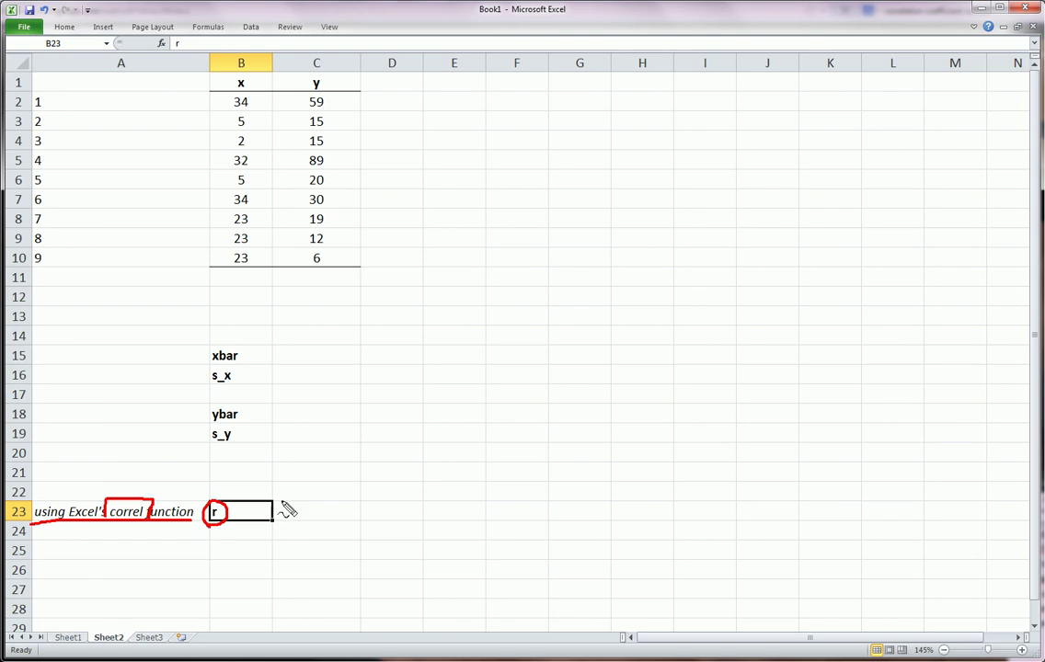
mouse_move(275, 506)
left_mouse_down()
mouse_move(333, 497)
mouse_move(370, 519)
mouse_move(327, 535)
mouse_move(275, 522)
left_mouse_up()
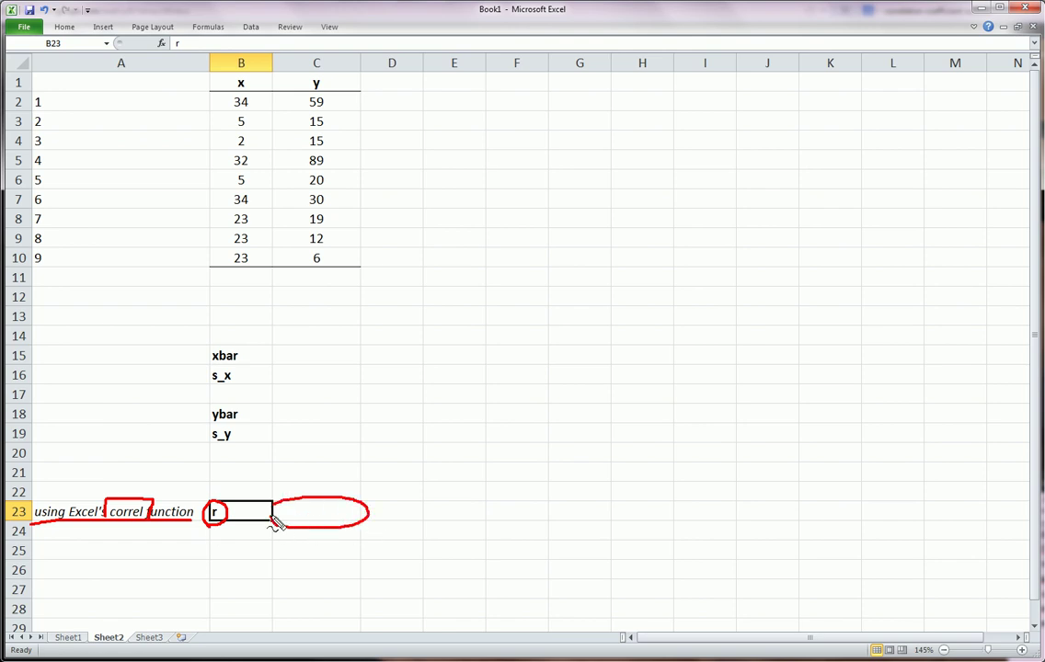
mouse_move(367, 72)
left_mouse_down()
mouse_move(550, 67)
mouse_move(659, 187)
mouse_move(371, 275)
mouse_move(342, 99)
mouse_move(367, 73)
left_mouse_up()
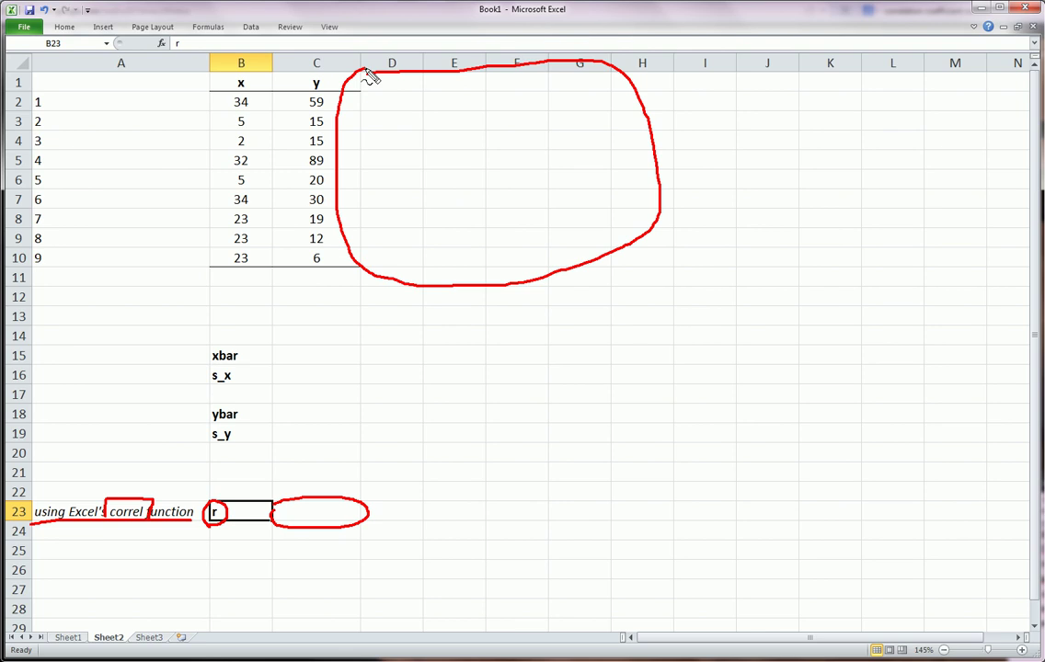
key("Escape")
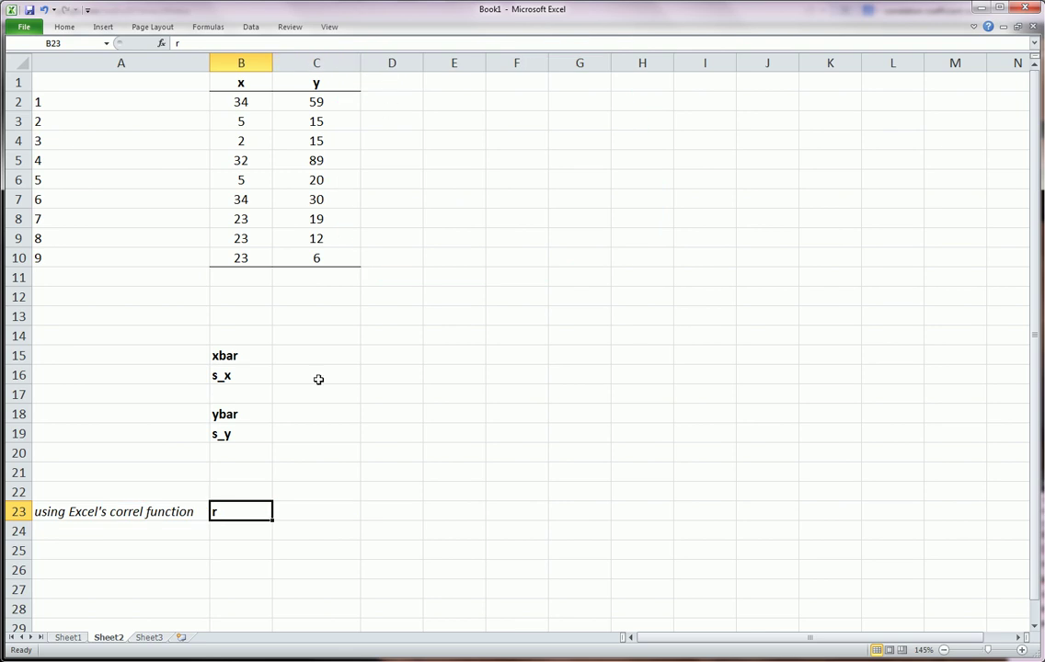
left_click(259, 358)
left_click(238, 374)
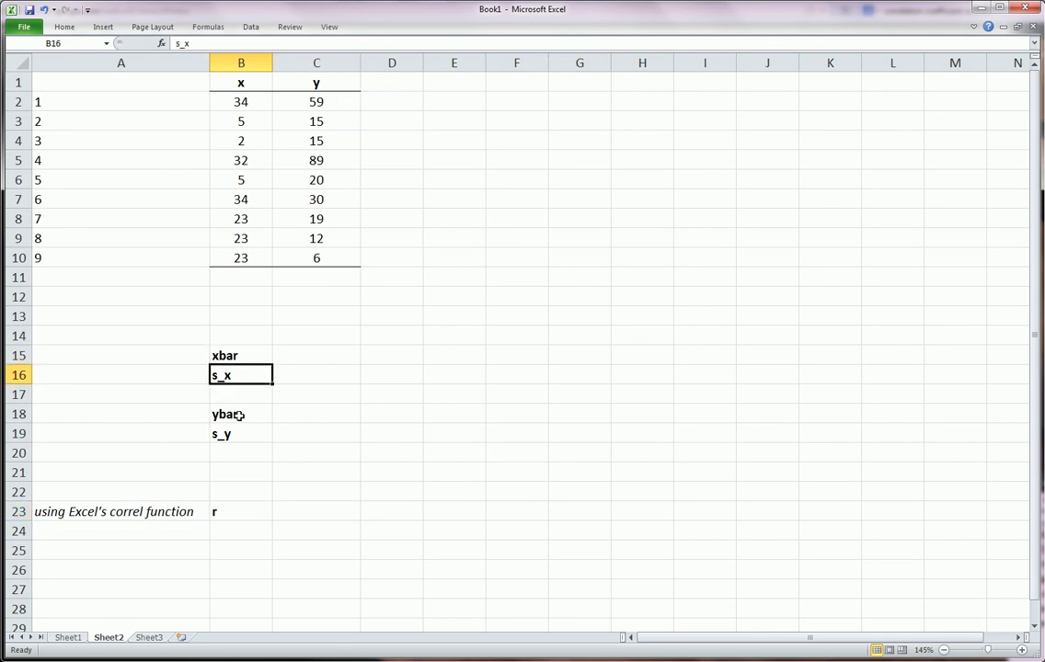
left_click(230, 436)
left_click(241, 353)
left_click(254, 377)
left_click_drag(243, 103, 264, 249)
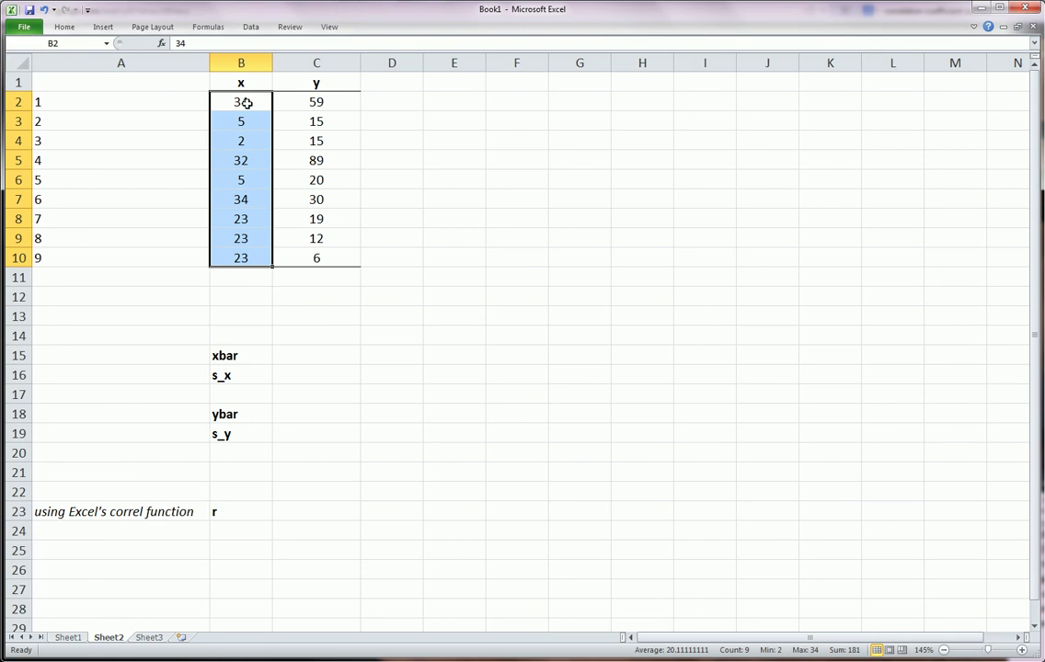
left_click_drag(247, 101, 248, 257)
left_click_drag(304, 360, 308, 377)
left_click_drag(235, 414, 243, 432)
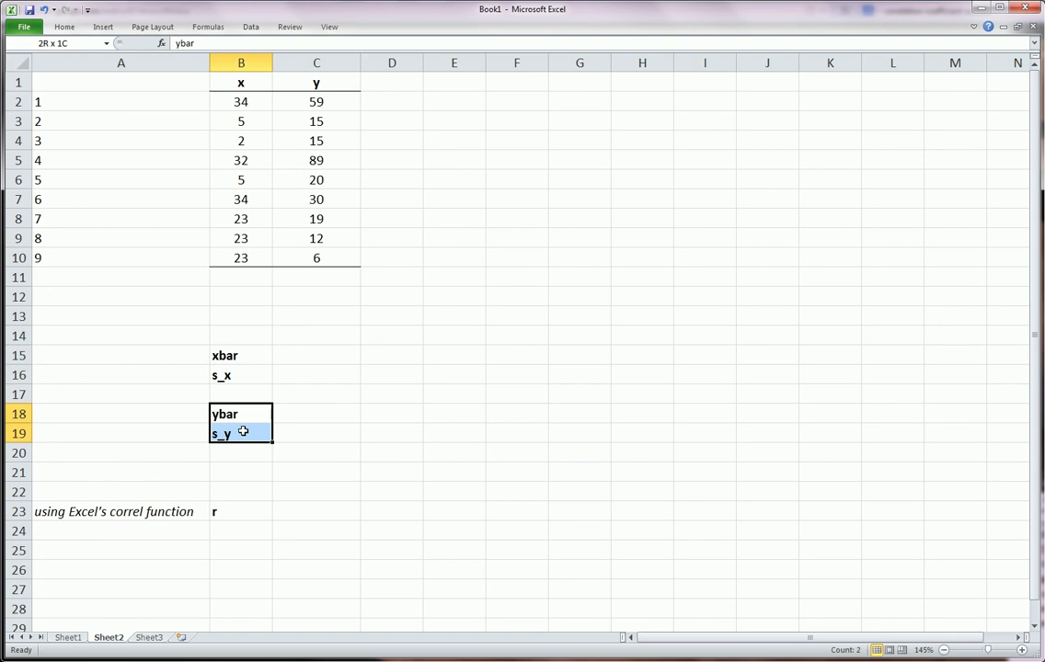
left_click_drag(334, 82, 322, 260)
left_click_drag(299, 414, 299, 434)
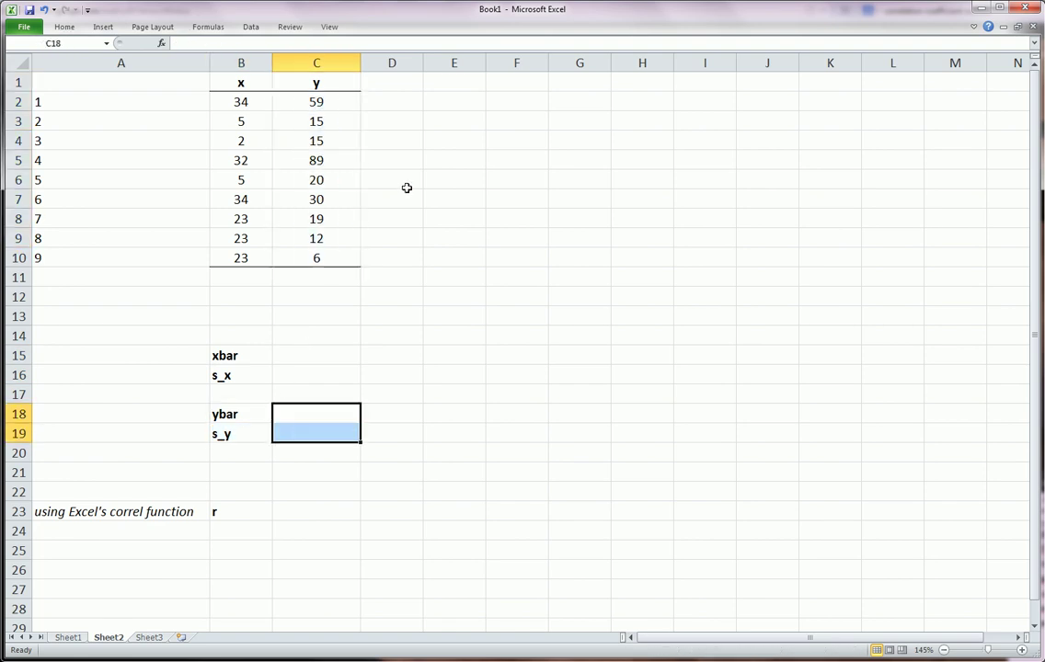
Start a =correl( formula in C23 beside the r label.
left_click(232, 511)
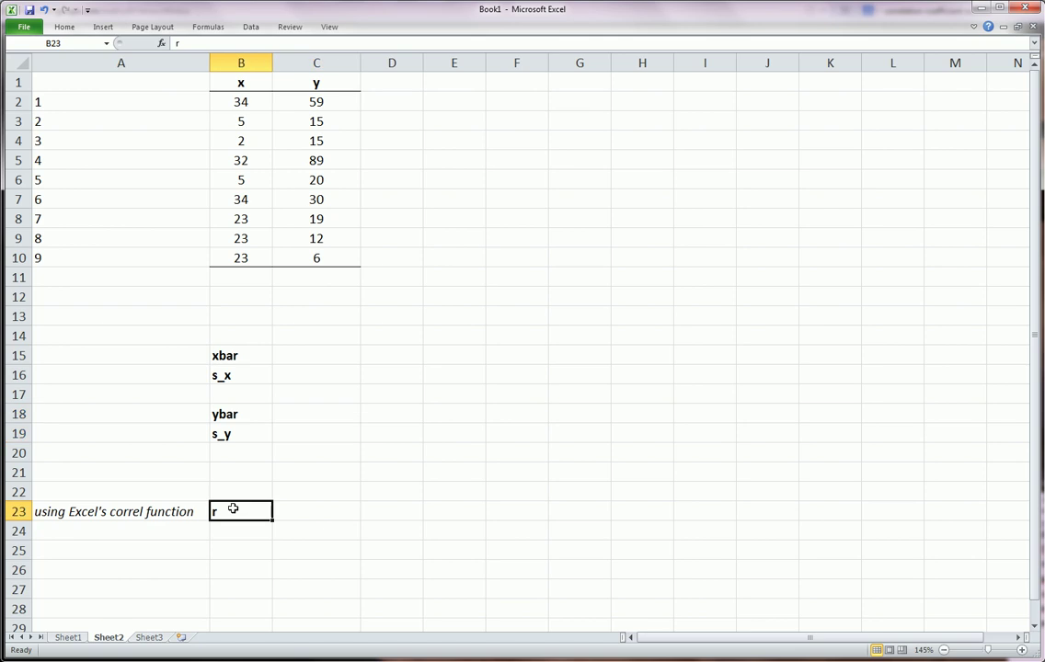
left_click(300, 510)
type("=")
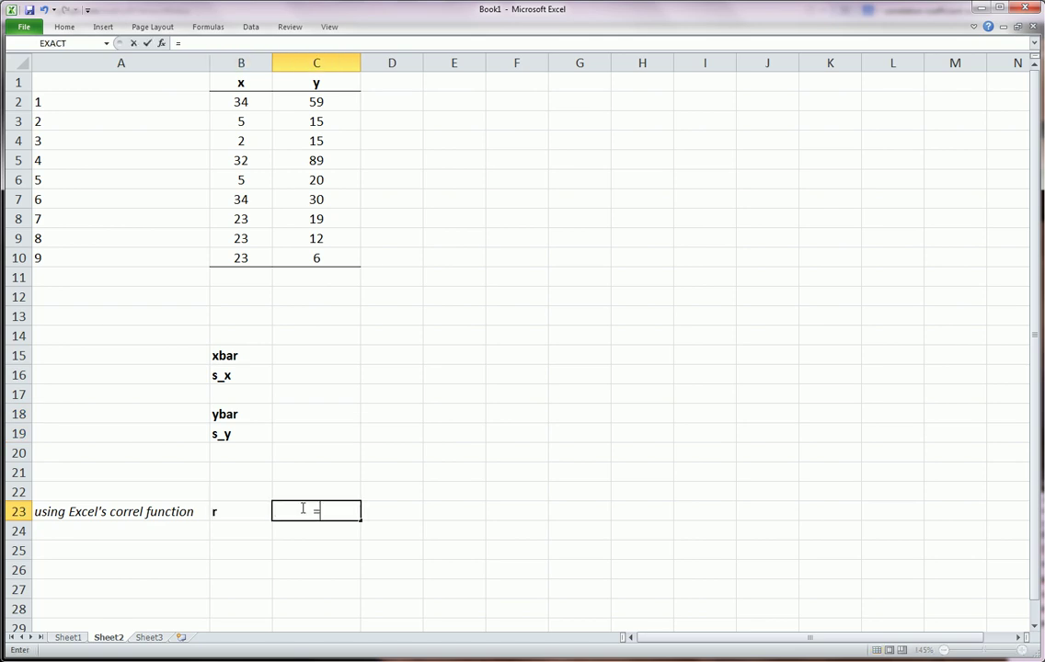
type("correl(")
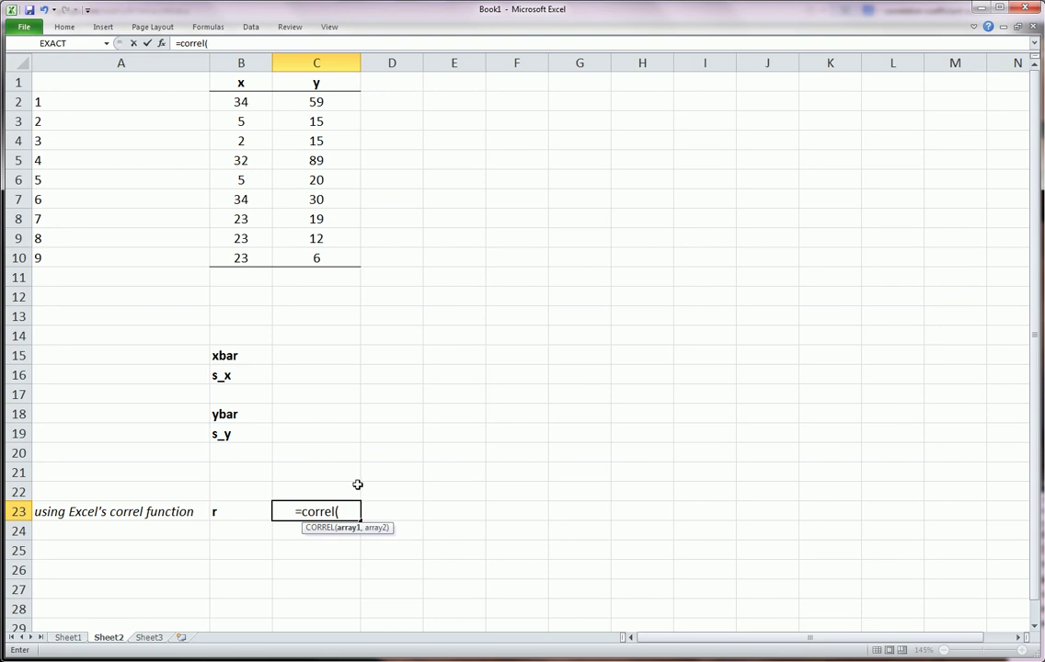
mouse_move(280, 488)
left_mouse_down()
mouse_move(347, 483)
mouse_move(322, 553)
mouse_move(274, 491)
left_mouse_up()
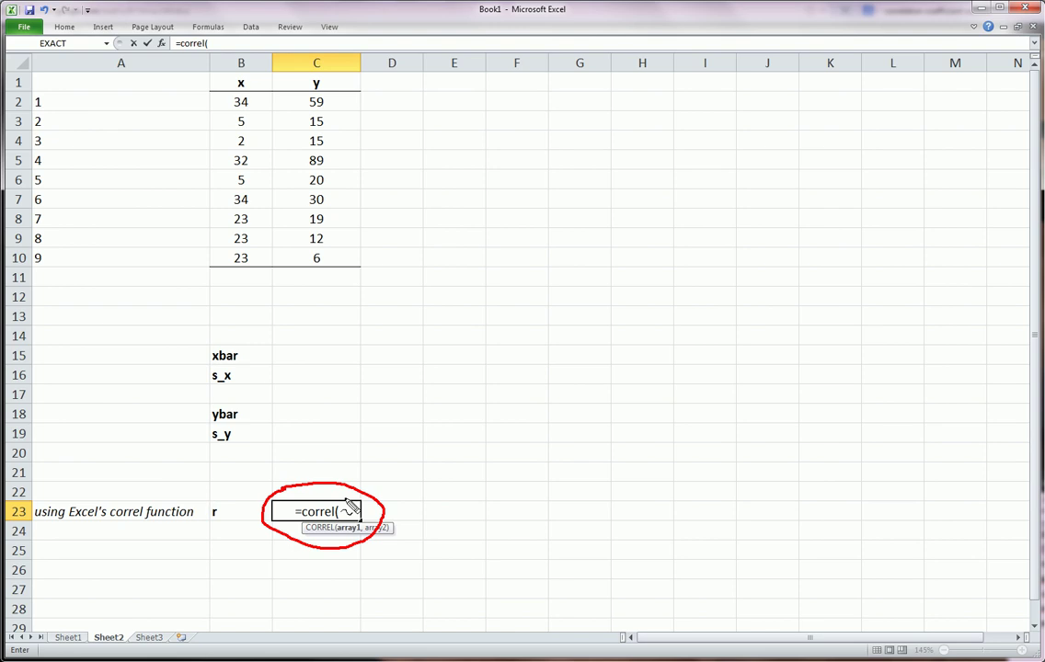
key("Escape")
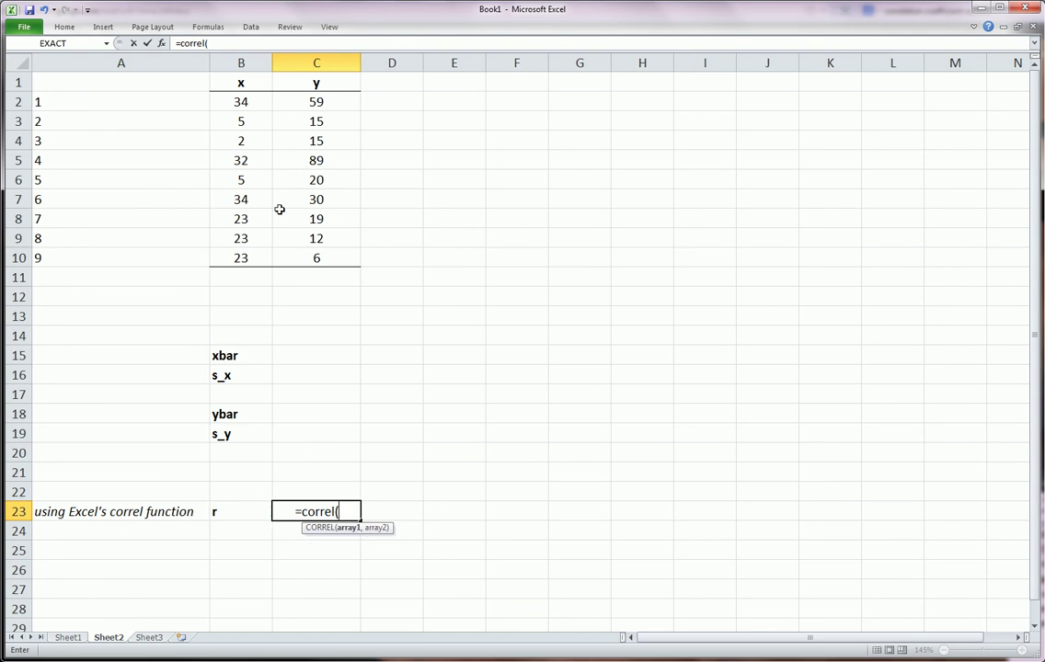
Complete =correl(B2:B10,C2:C10) in C23, returning 0.5703708.
left_click(253, 112)
left_click_drag(253, 112, 254, 255)
type(",")
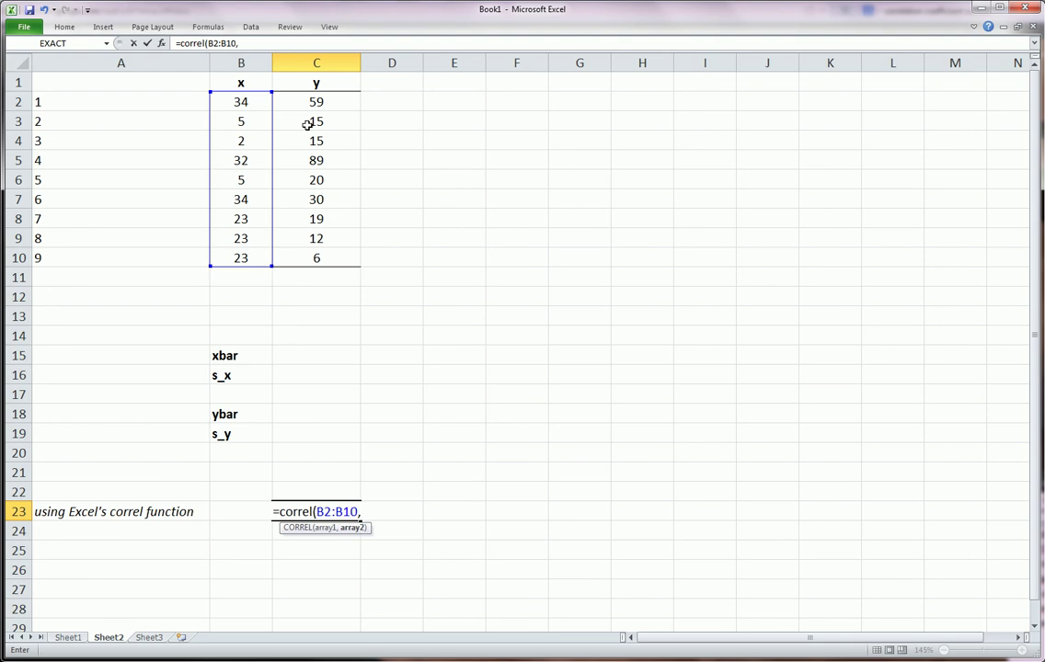
left_click_drag(311, 102, 315, 254)
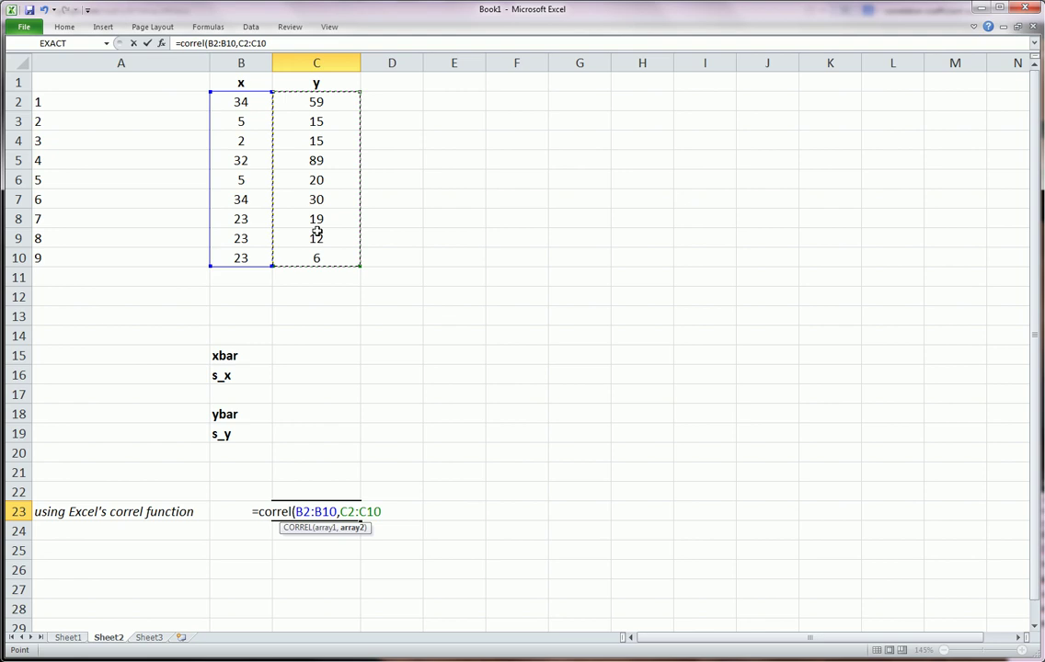
type(")")
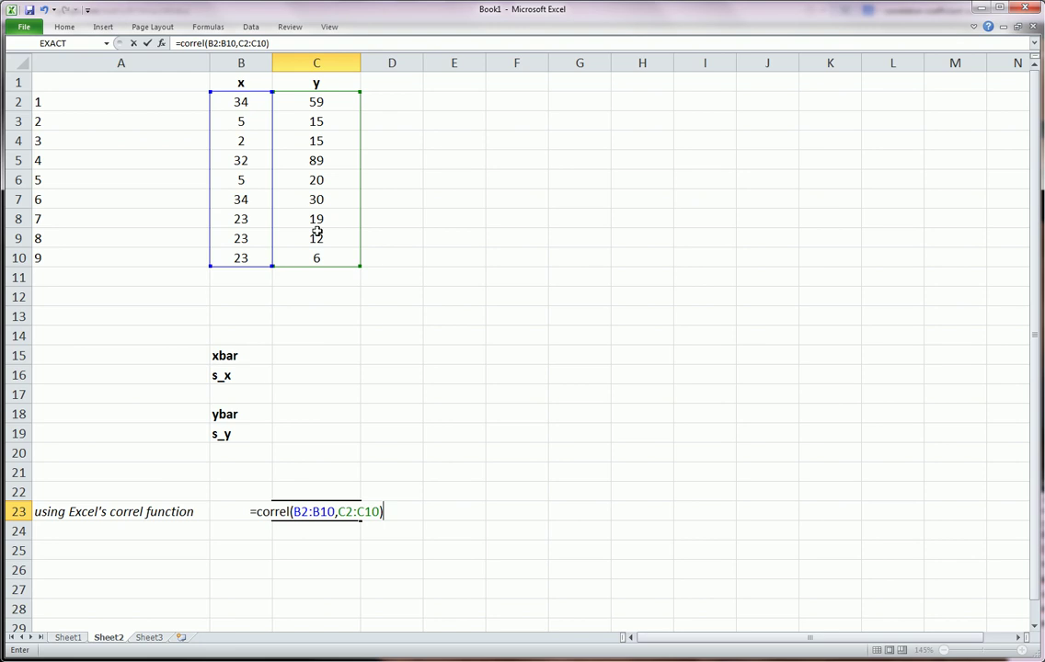
key("Return")
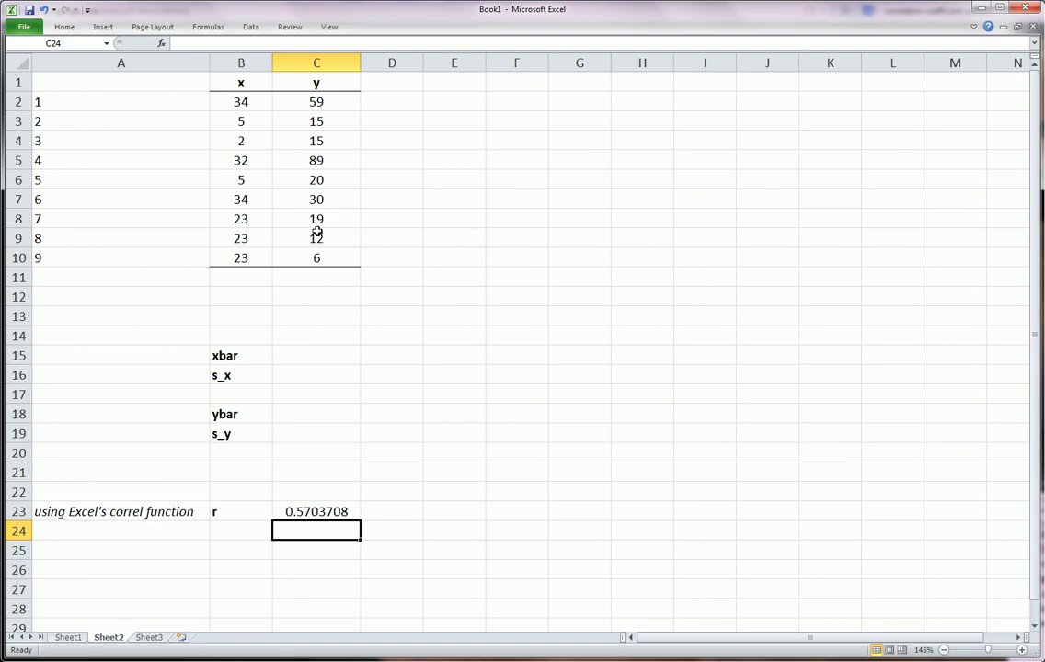
Highlight the 0.5703708 correlation result with red pen marks, then clear them.
left_click(462, 359)
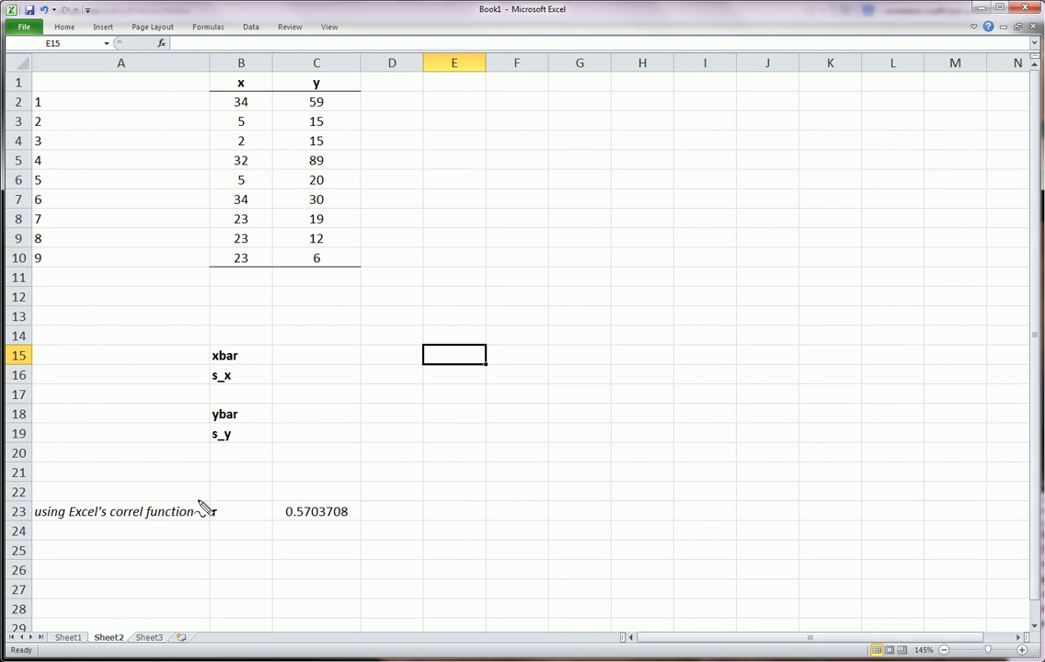
mouse_move(281, 496)
left_mouse_down()
mouse_move(345, 541)
mouse_move(284, 511)
left_mouse_up()
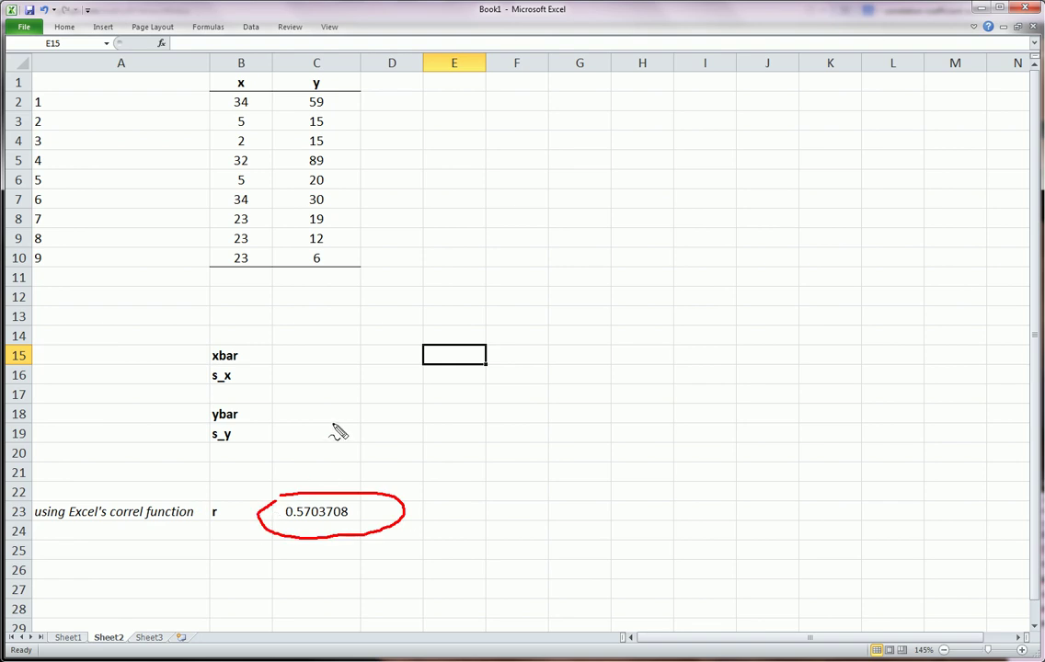
mouse_move(365, 69)
left_mouse_down()
mouse_move(611, 50)
mouse_move(410, 289)
mouse_move(382, 110)
mouse_move(350, 81)
left_mouse_up()
key("Escape")
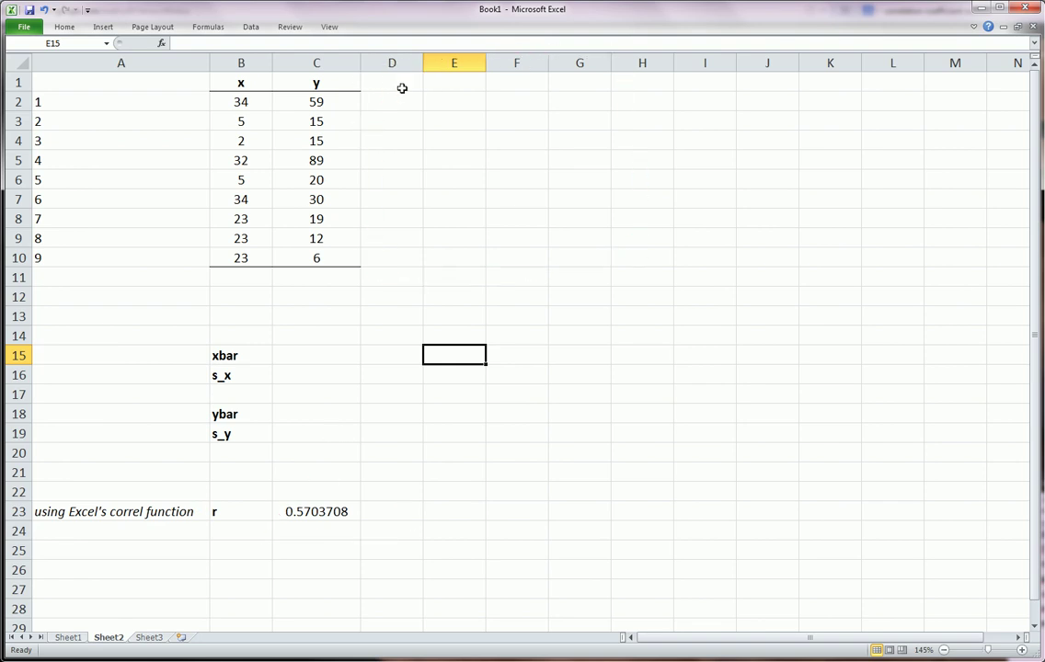
Enter =AVERAGE(B2:B10) in C15, giving xbar 20.111.
left_click(324, 356)
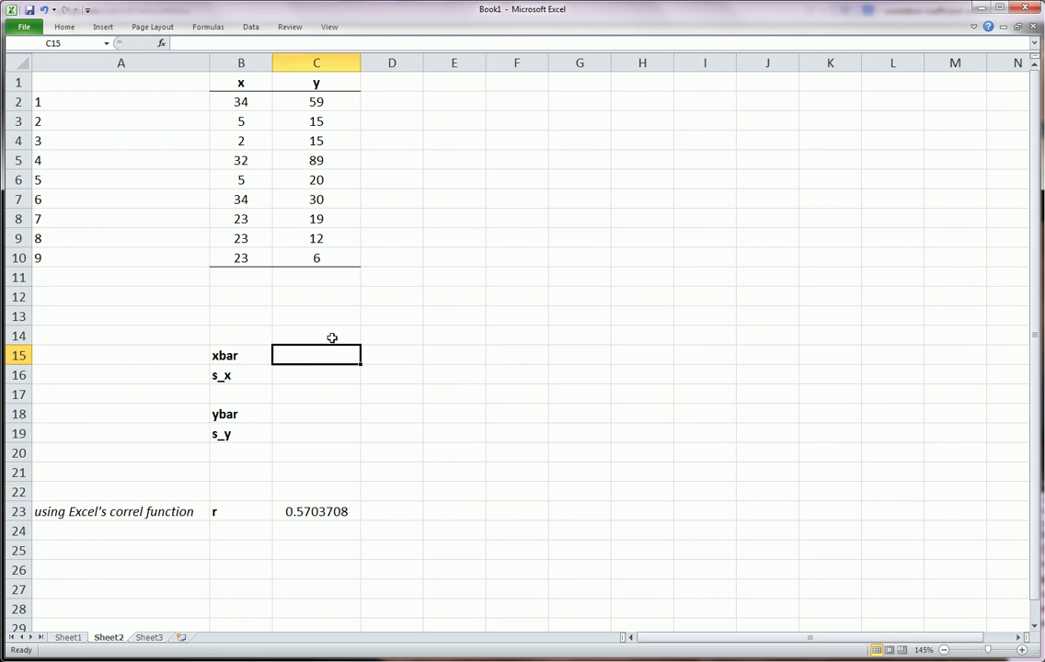
type("=averagel(")
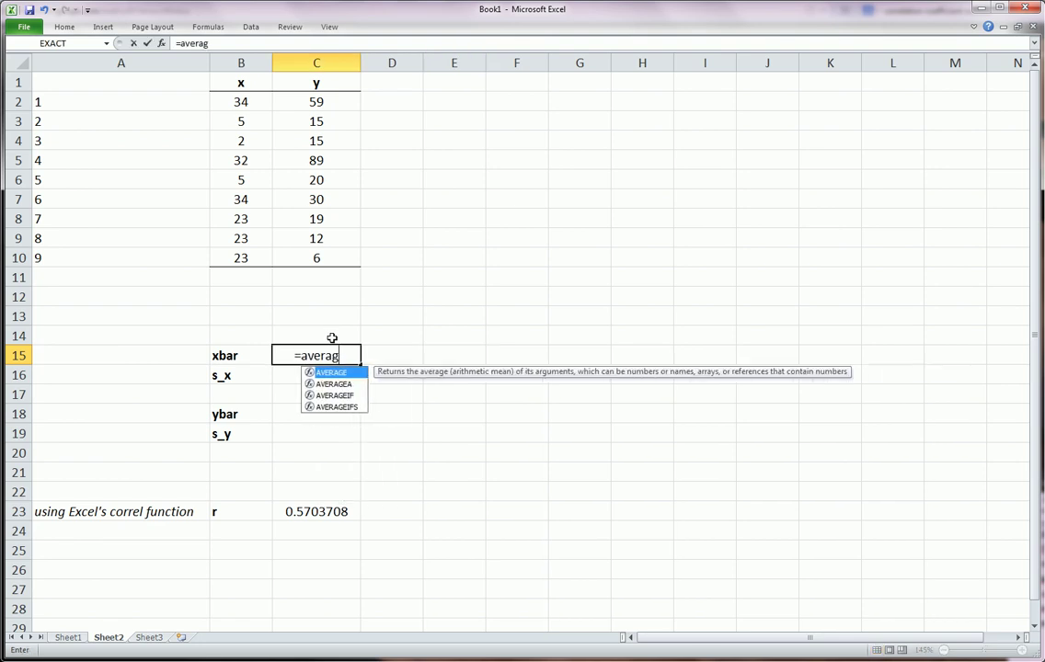
key("BackSpace")
key("BackSpace")
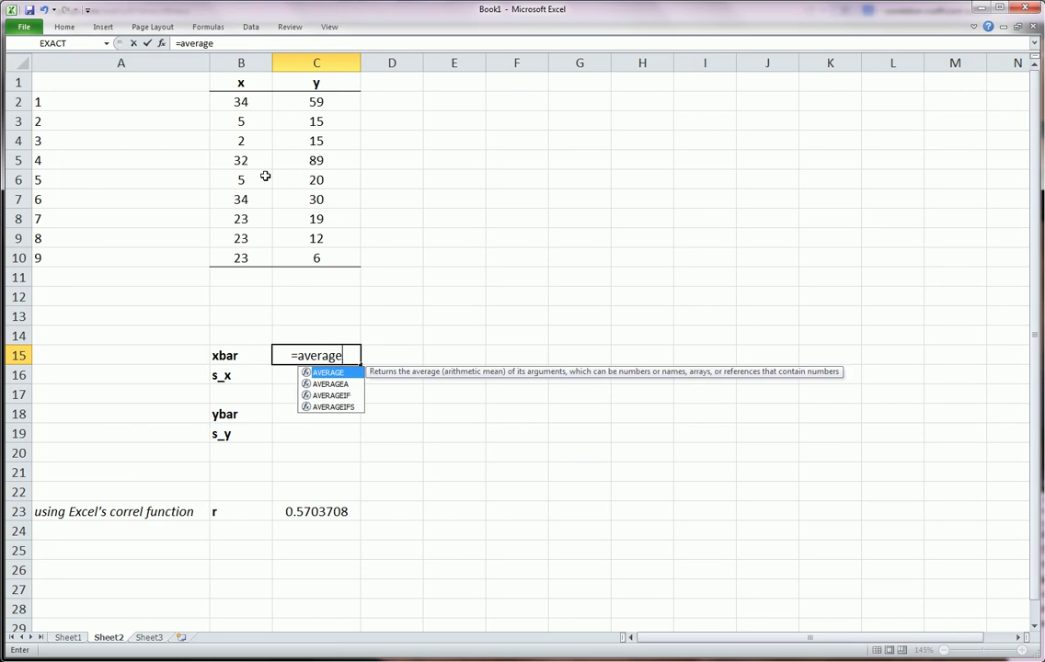
type("(")
left_click_drag(230, 97, 241, 252)
key("Return")
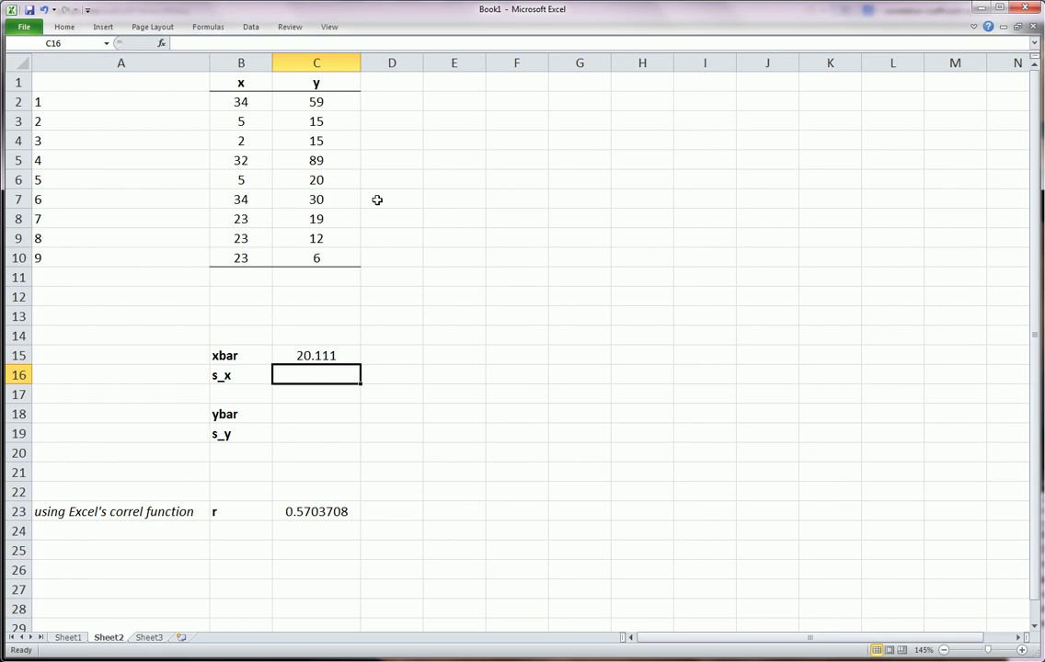
Enter =STDEV.S(B2:B10) in C16 via autocomplete, giving s_x 12.927.
type("=")
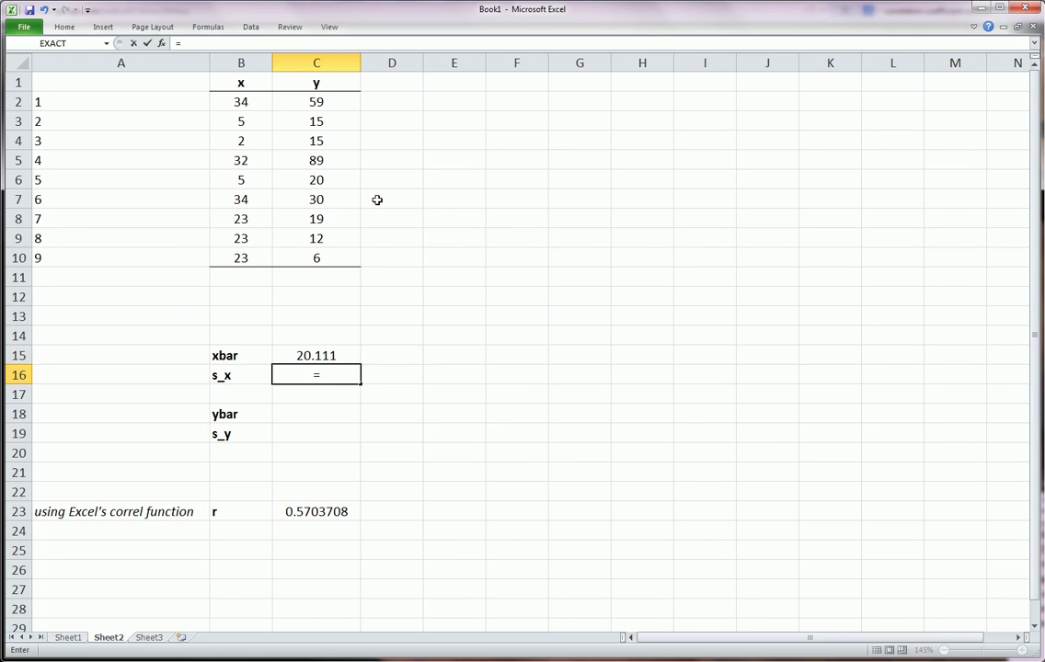
type("st")
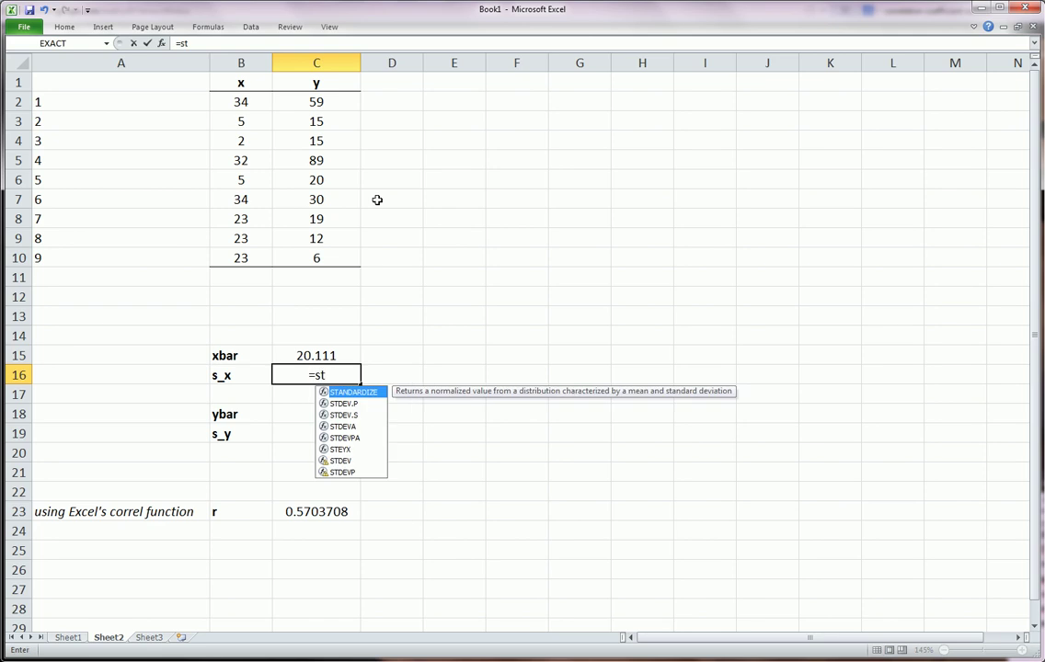
type("d")
double_click(345, 405)
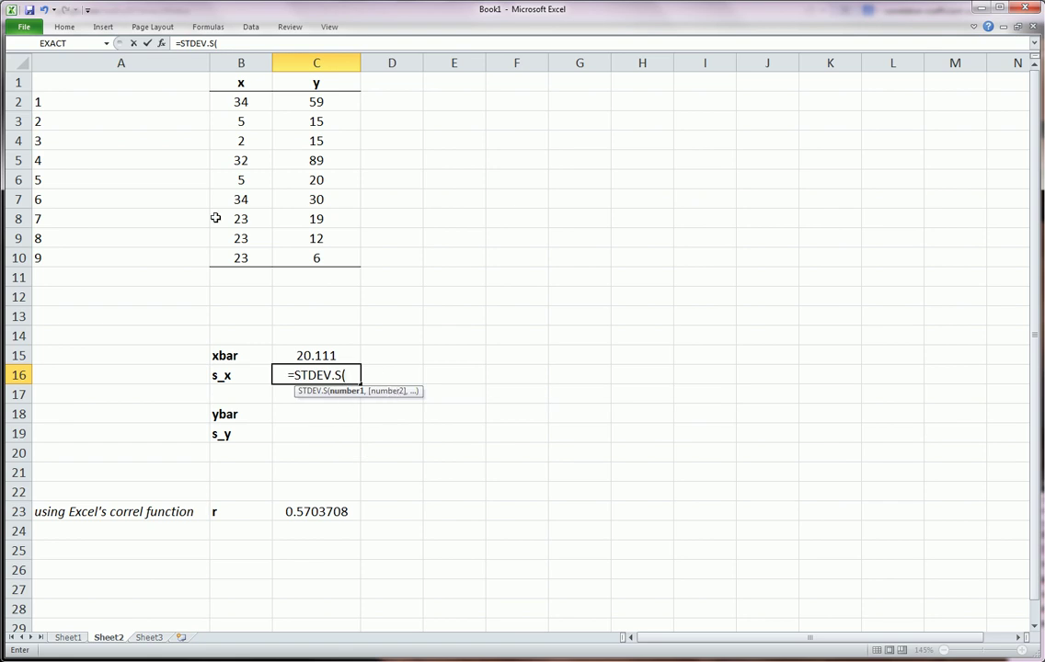
left_click_drag(241, 102, 241, 250)
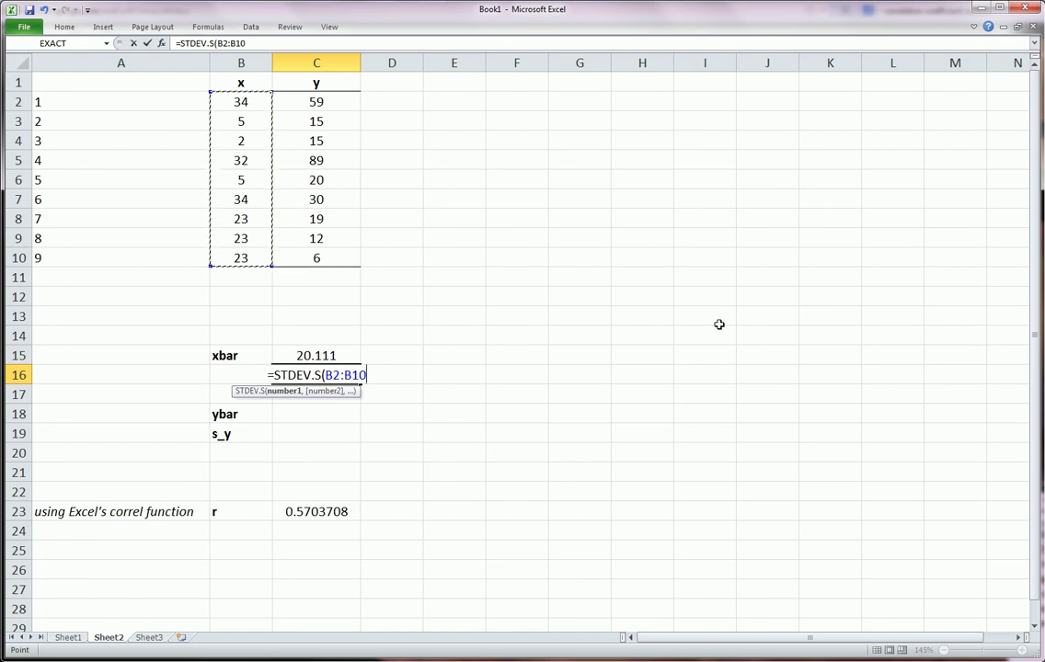
type(")")
key("Return")
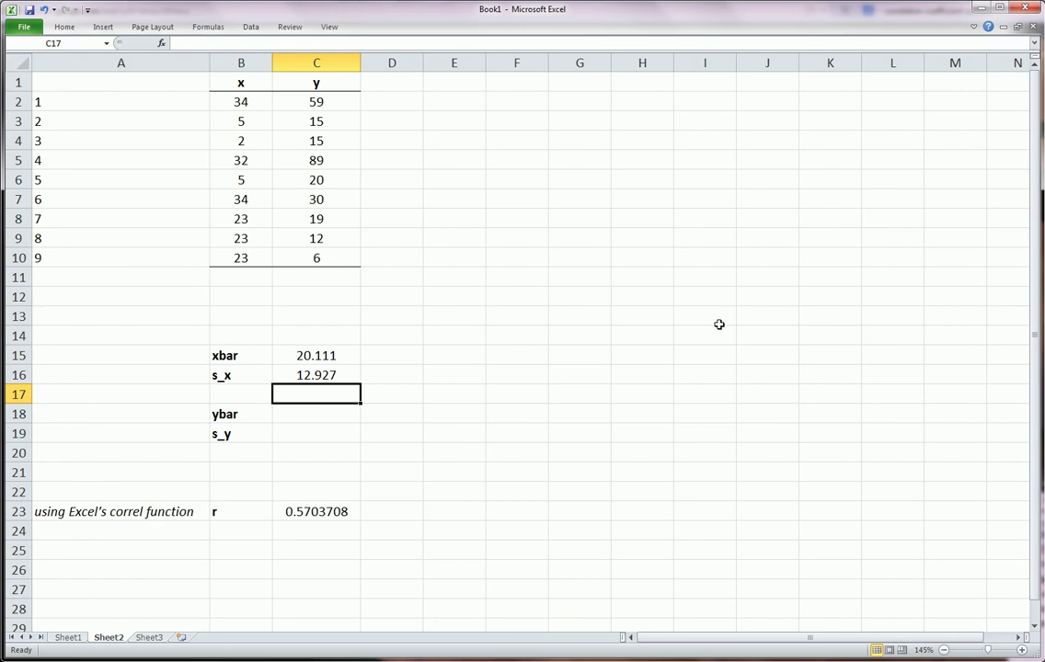
left_click_drag(313, 355, 335, 376)
Enter =average(C2:C10) in C18 so ybar shows 29.444.
left_click(320, 416)
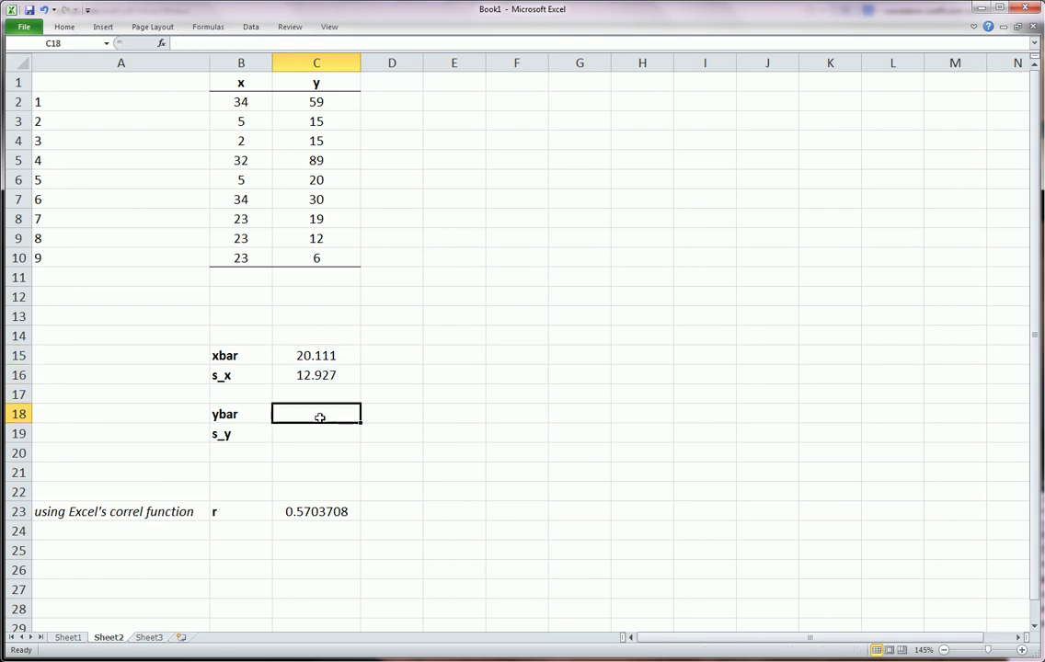
type("=")
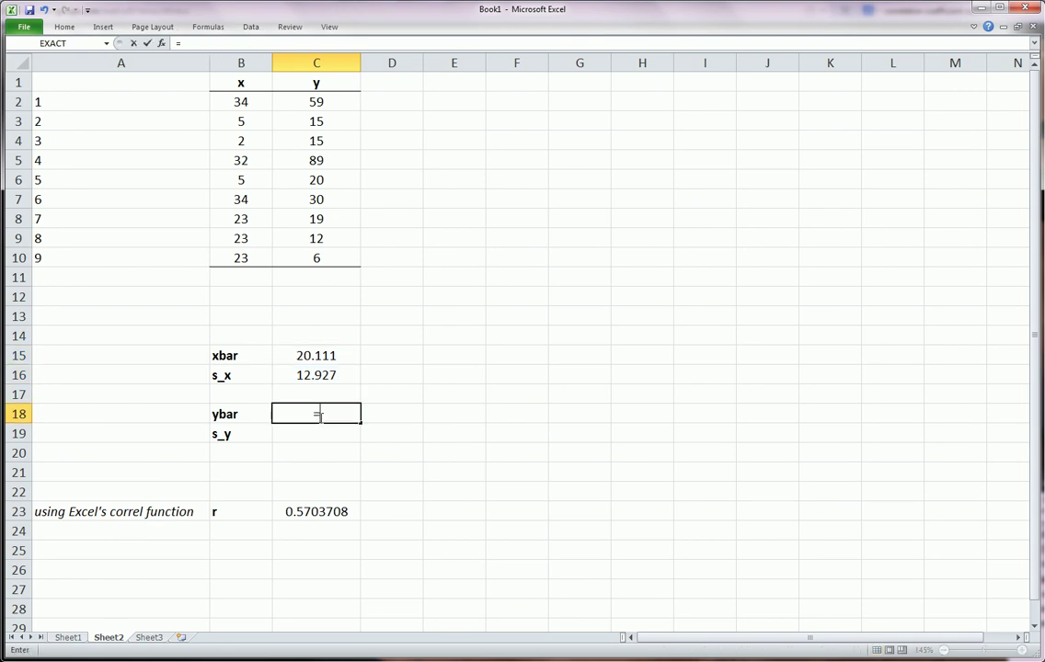
type("averagel(")
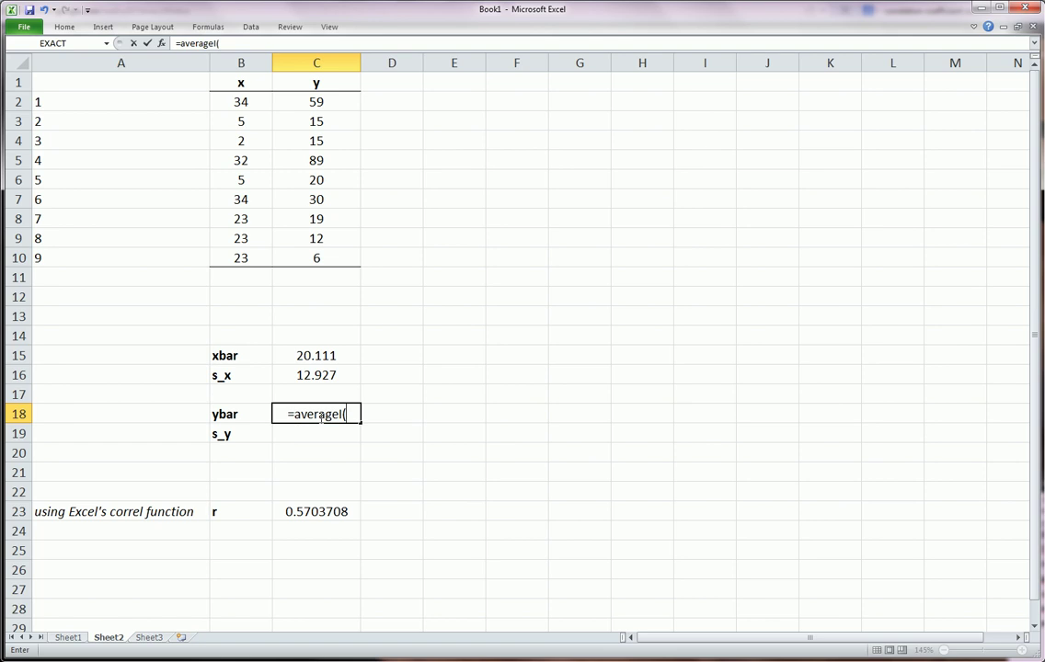
key("BackSpace")
key("BackSpace")
type("(")
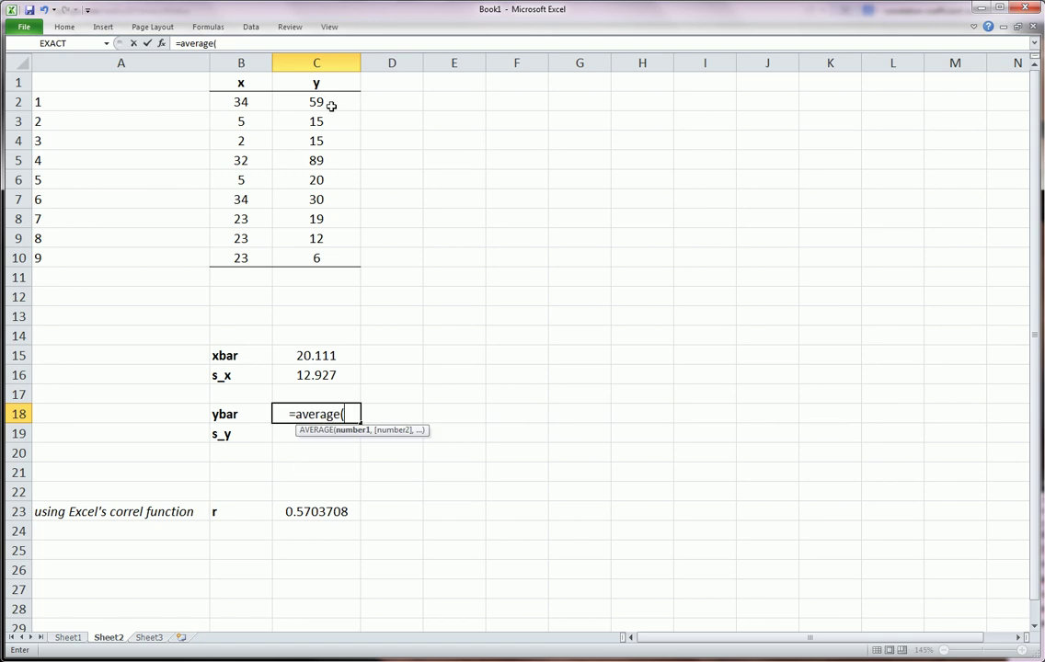
left_click_drag(328, 102, 325, 249)
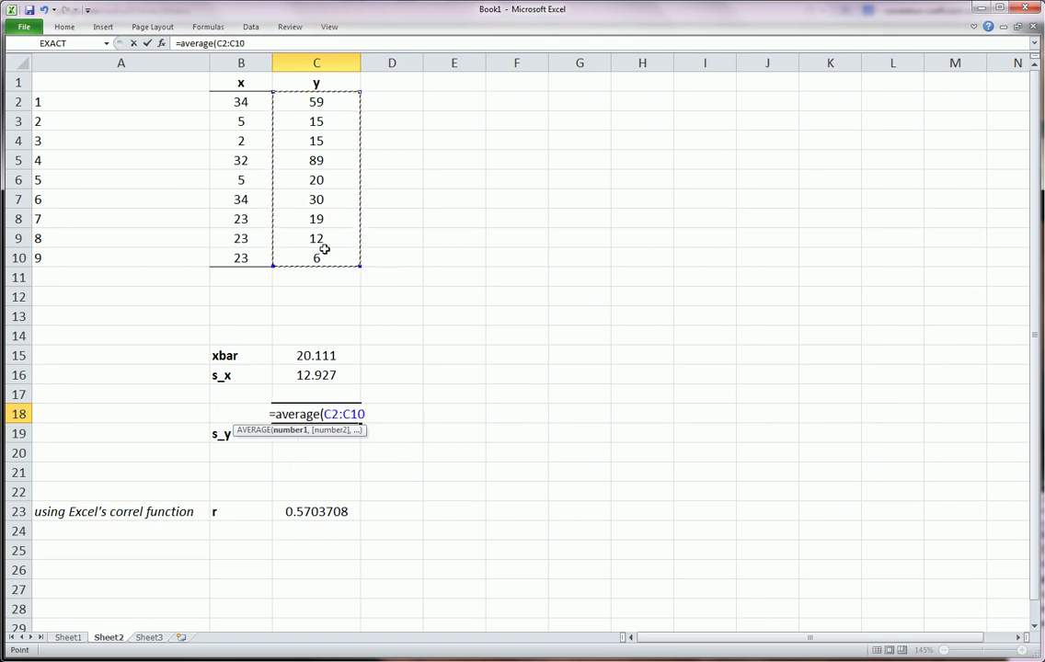
type(")")
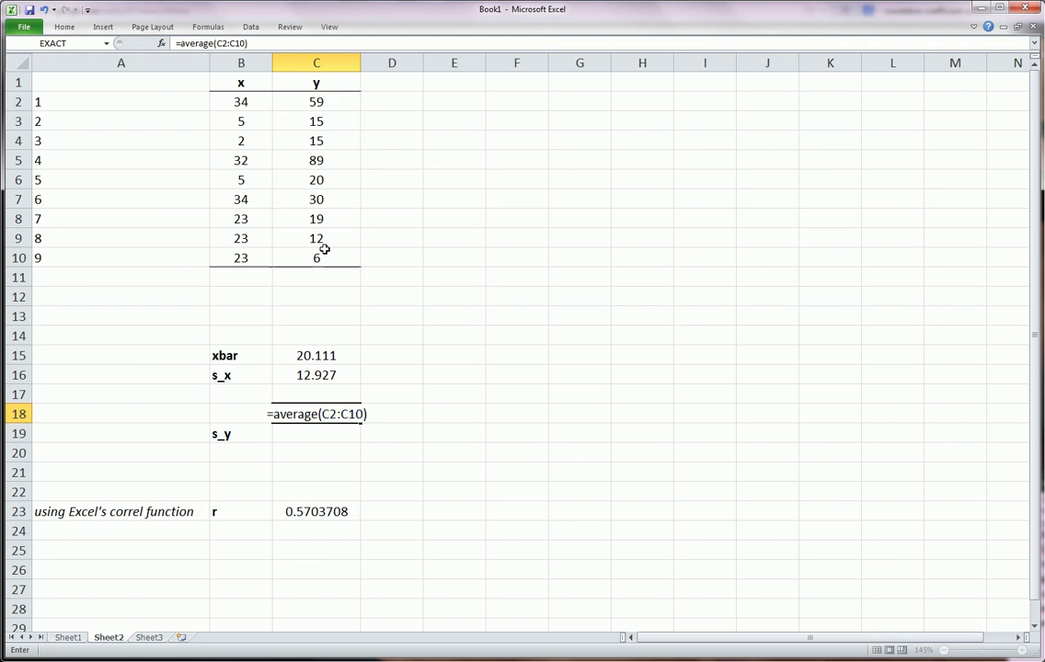
key("Return")
Enter =STDEV.S(C2:C10) in C19 via autocomplete, giving s_y 27.134.
type("=")
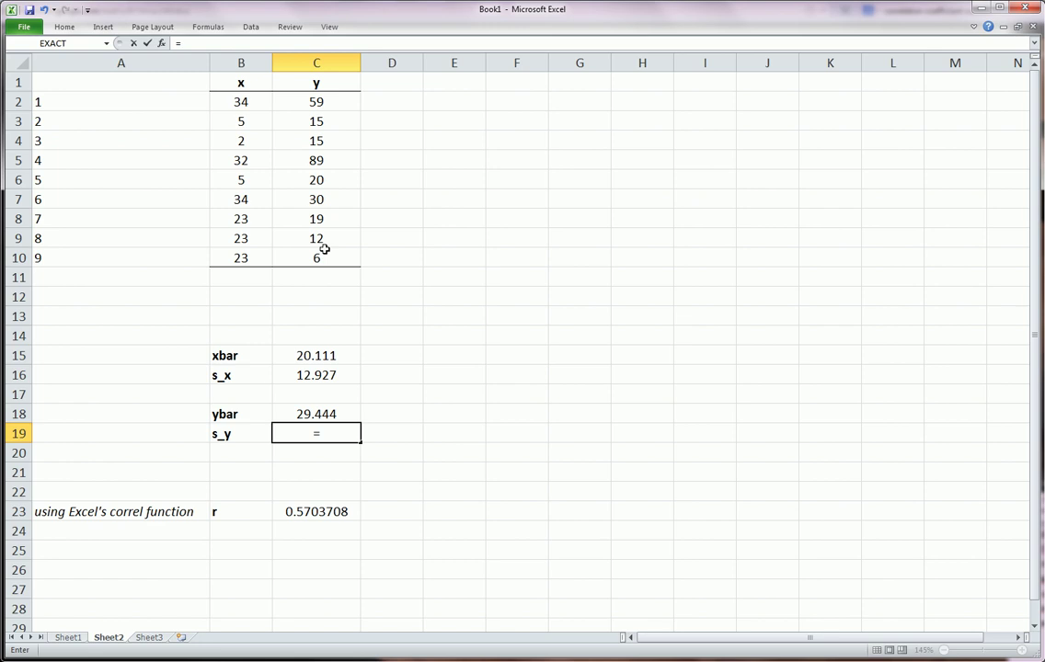
type("stde")
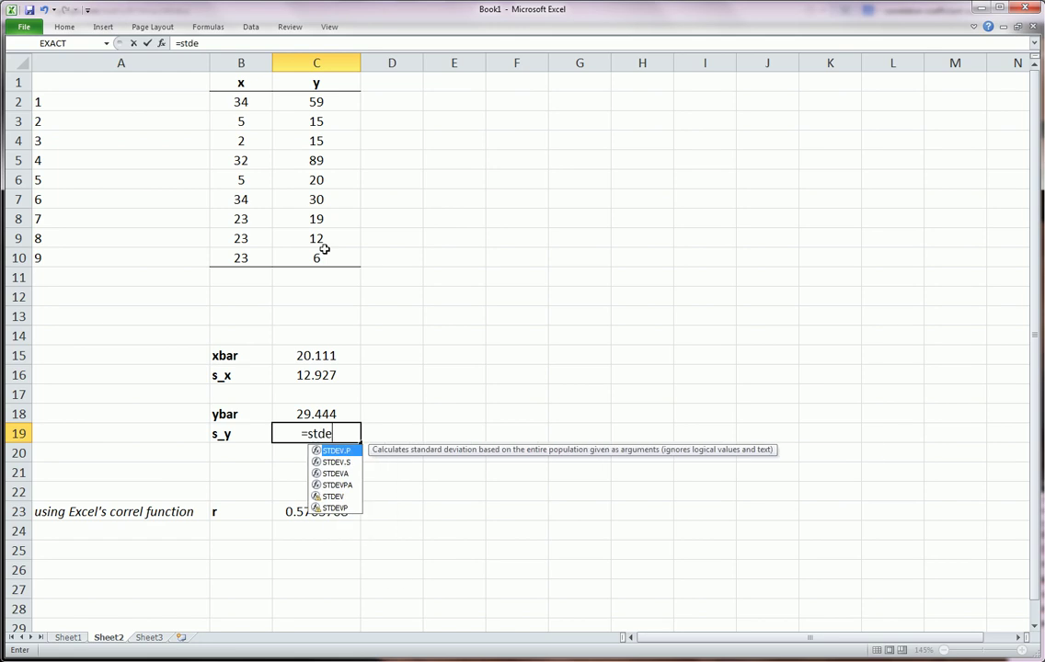
key("Down")
key("Tab")
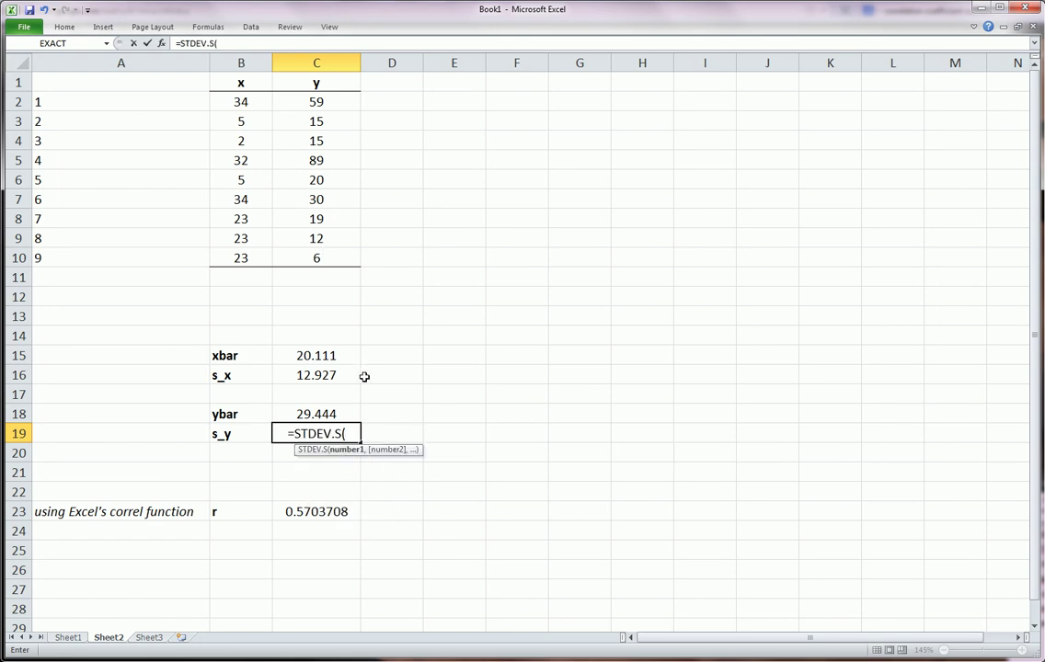
left_click_drag(322, 103, 333, 256)
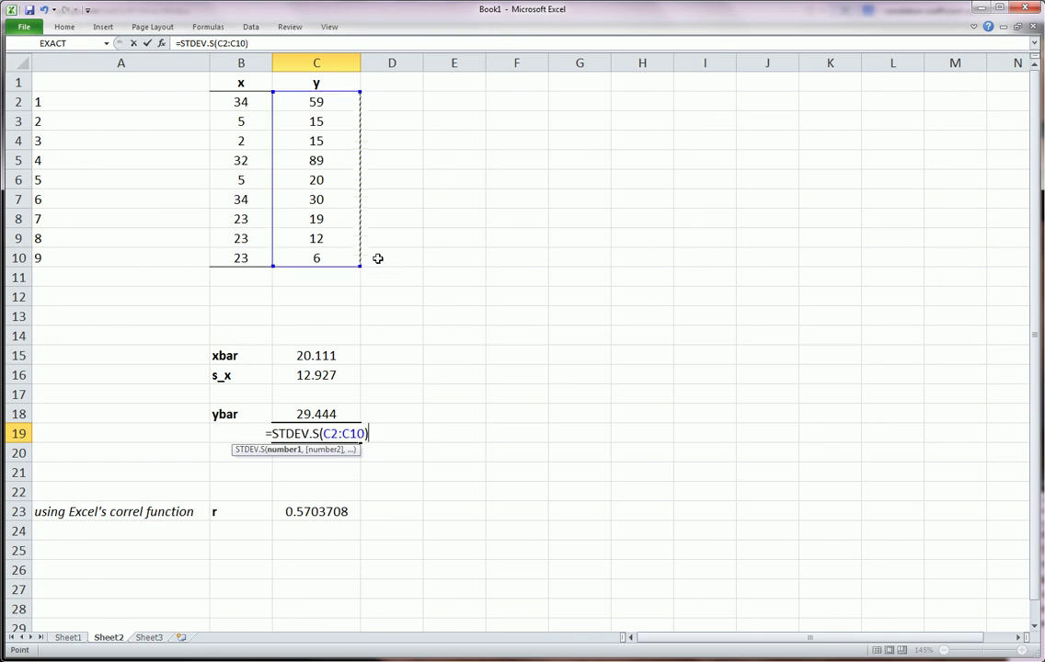
key("Return")
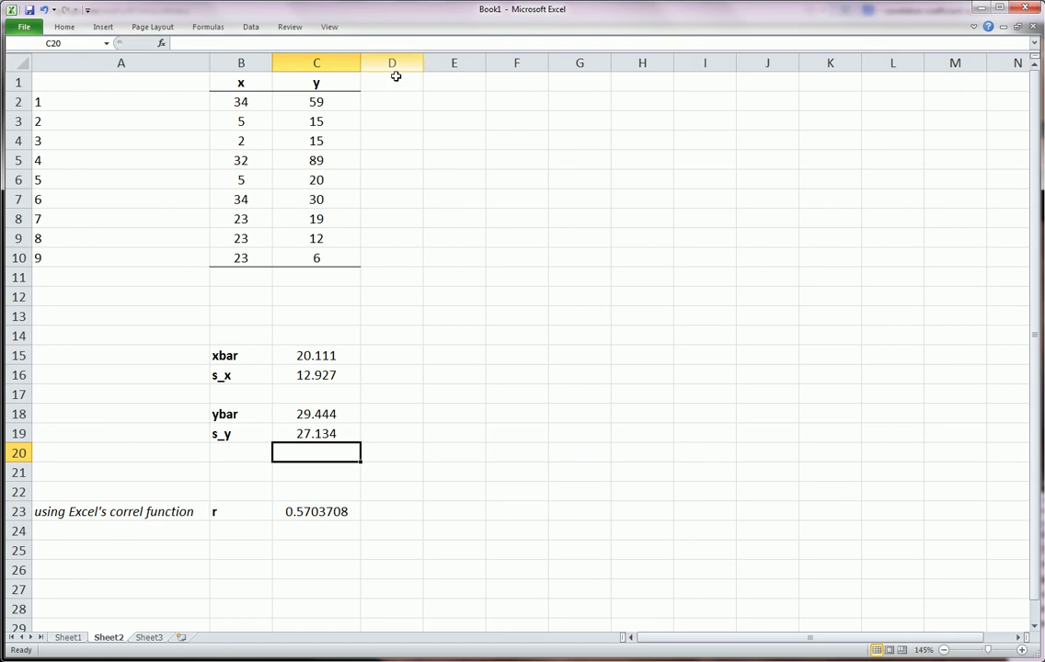
Type the header Z_x in D1, then select the x values B2:B10.
left_click_drag(397, 79, 422, 84)
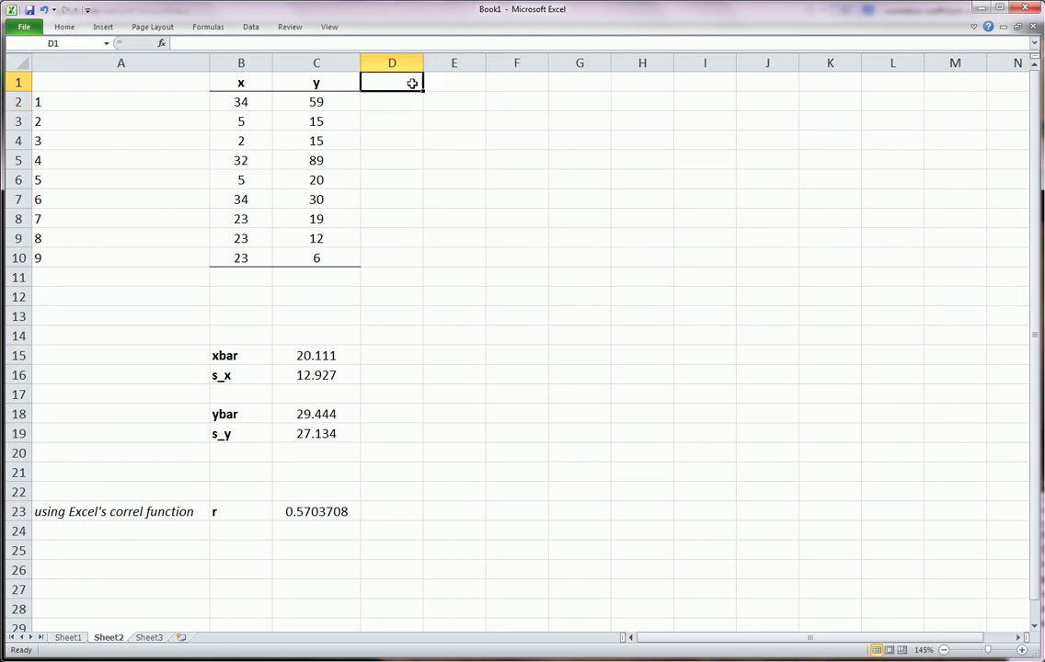
type("Z_x")
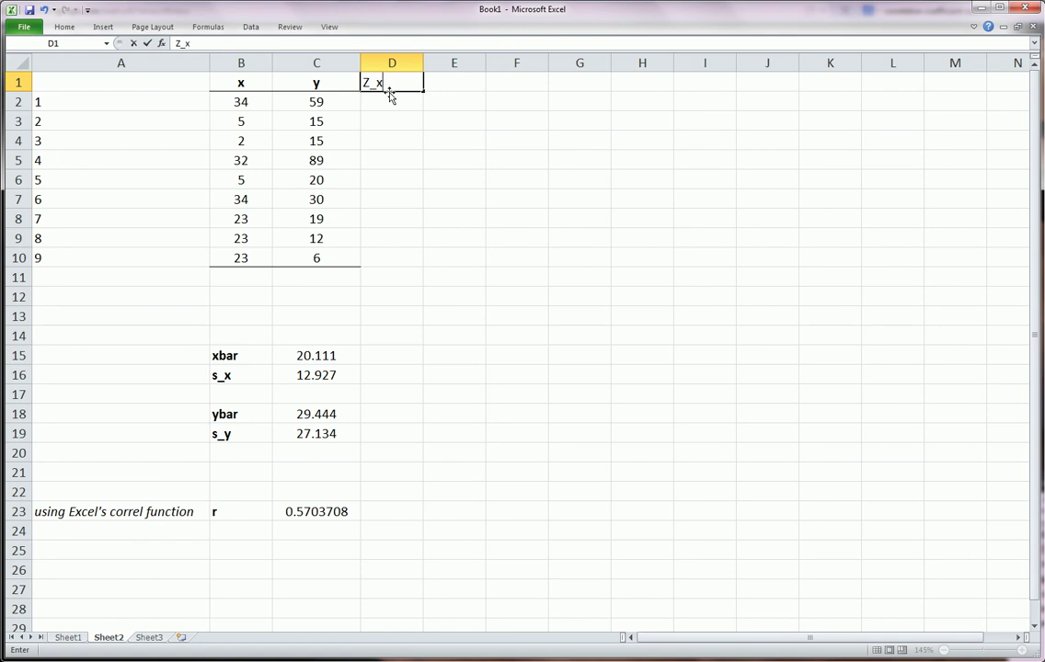
key("Return")
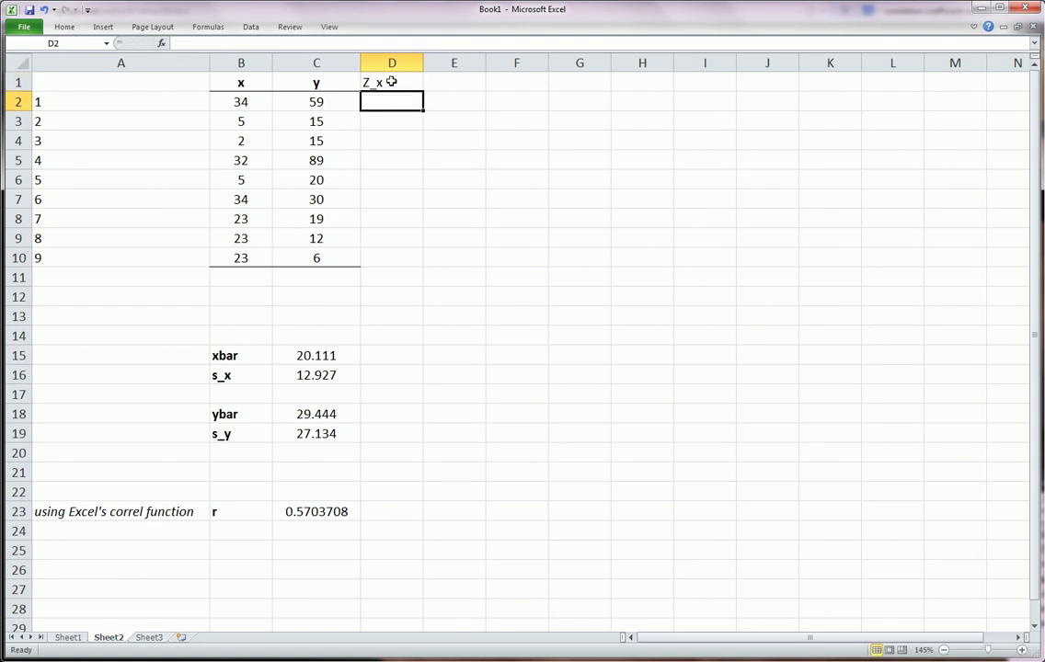
left_click(391, 82)
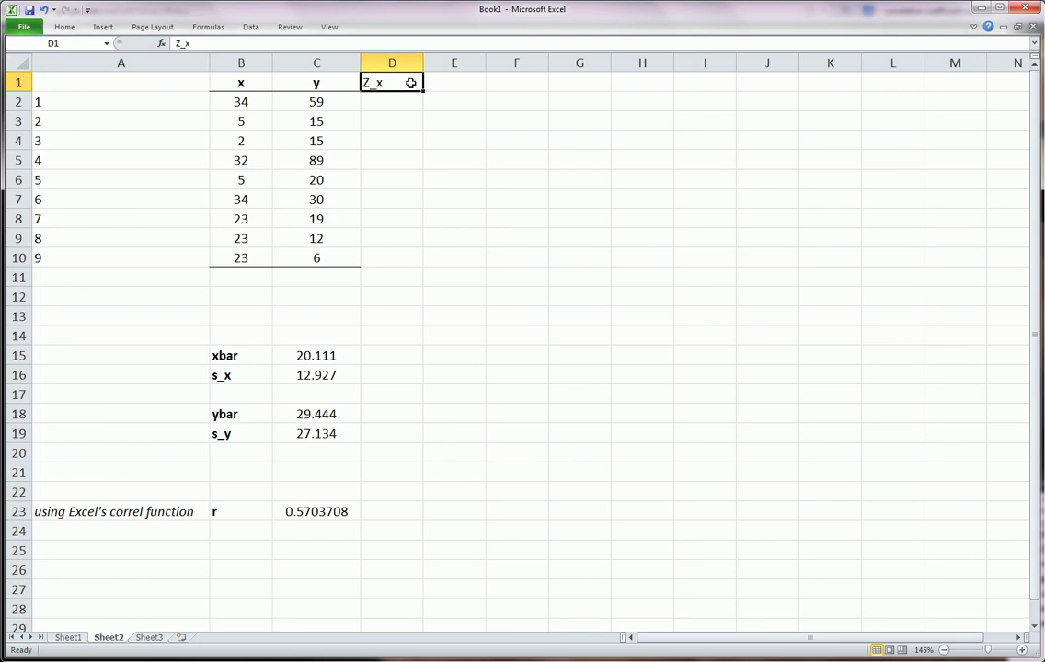
left_click_drag(242, 102, 243, 253)
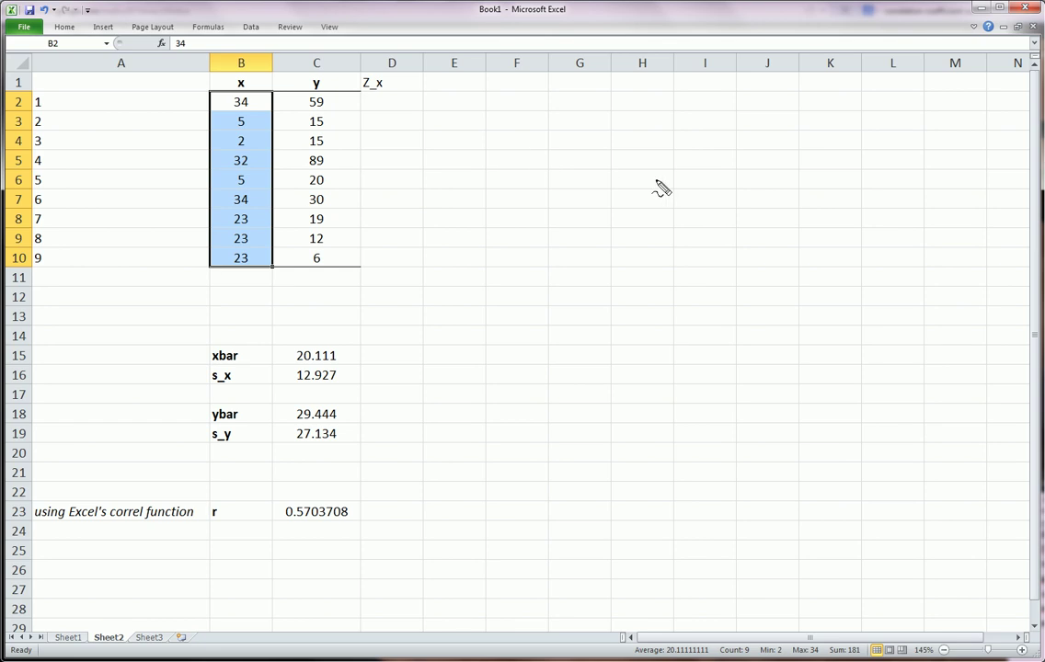
Handwrite the formula Z_x = (x − x̄) / S_x in red pen beside the table.
mouse_move(619, 177)
left_mouse_down()
mouse_move(628, 217)
mouse_move(673, 236)
mouse_move(661, 236)
left_mouse_up()
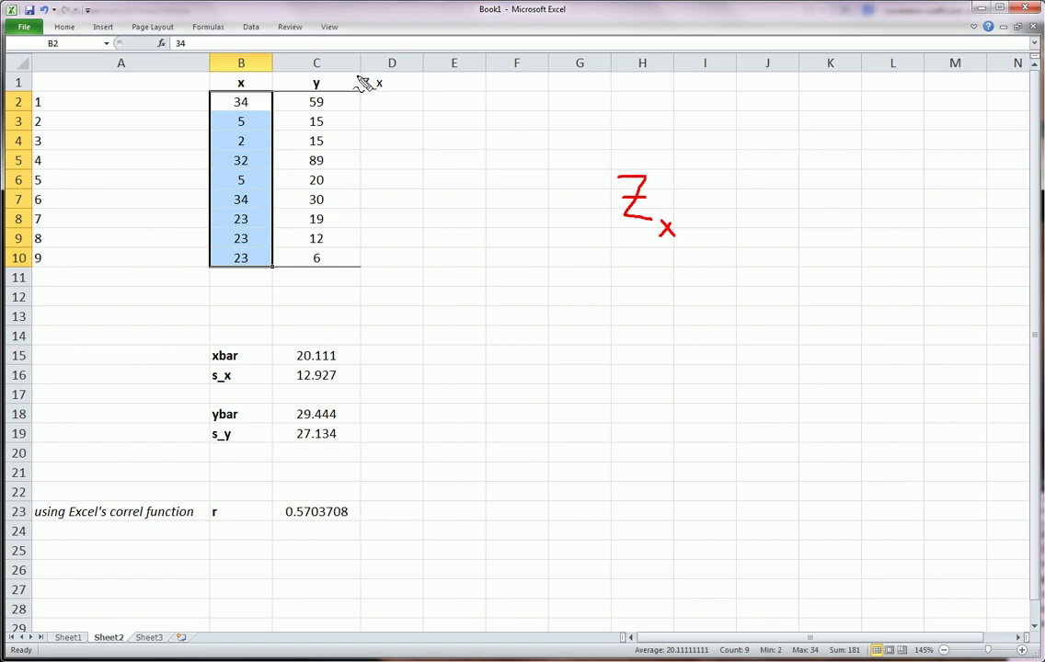
mouse_move(359, 76)
left_mouse_down()
mouse_move(396, 101)
mouse_move(357, 77)
left_mouse_up()
left_click_drag(701, 187, 726, 186)
left_click_drag(703, 200, 729, 201)
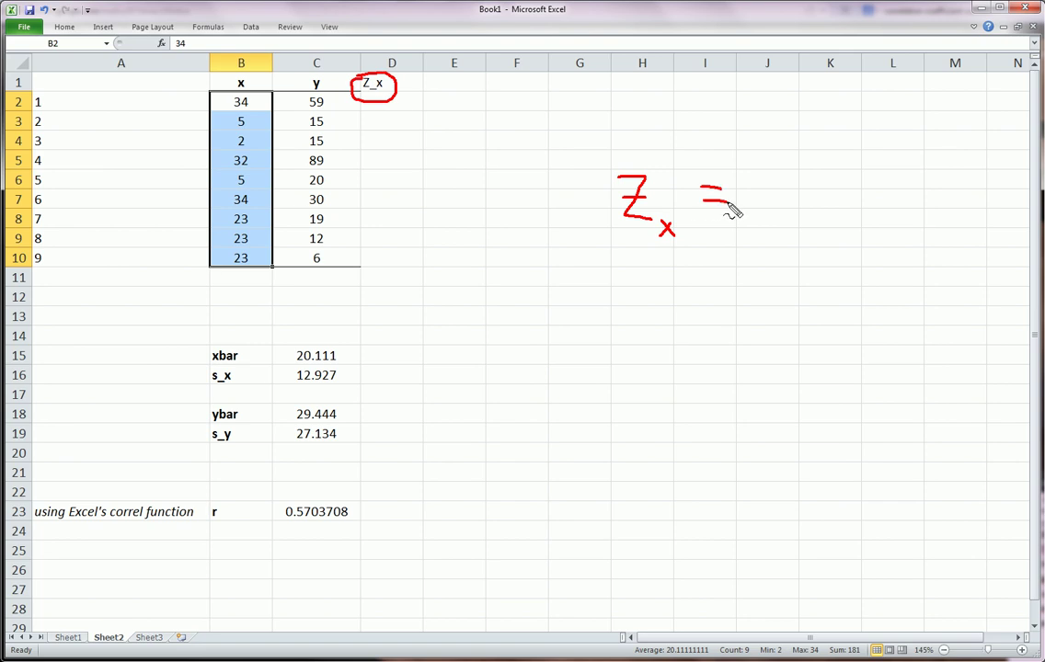
mouse_move(756, 151)
left_mouse_down()
mouse_move(778, 169)
mouse_move(761, 173)
mouse_move(834, 160)
mouse_move(885, 174)
mouse_move(864, 174)
mouse_move(890, 138)
left_mouse_up()
left_click_drag(743, 184, 926, 185)
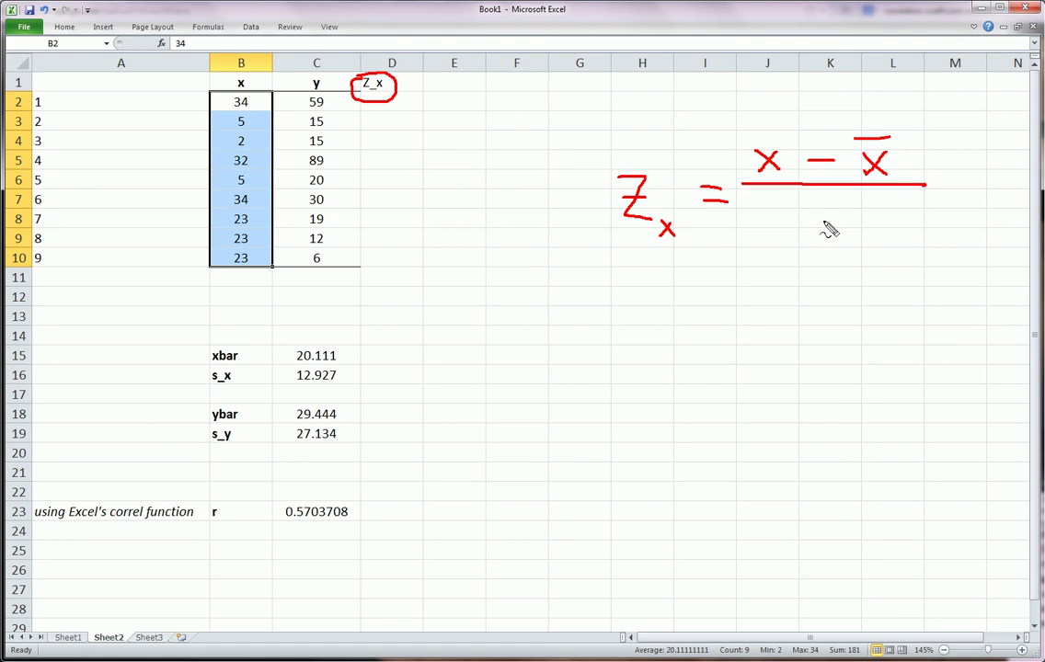
mouse_move(828, 214)
left_mouse_down()
mouse_move(802, 237)
mouse_move(841, 256)
left_mouse_up()
left_click_drag(841, 243, 833, 257)
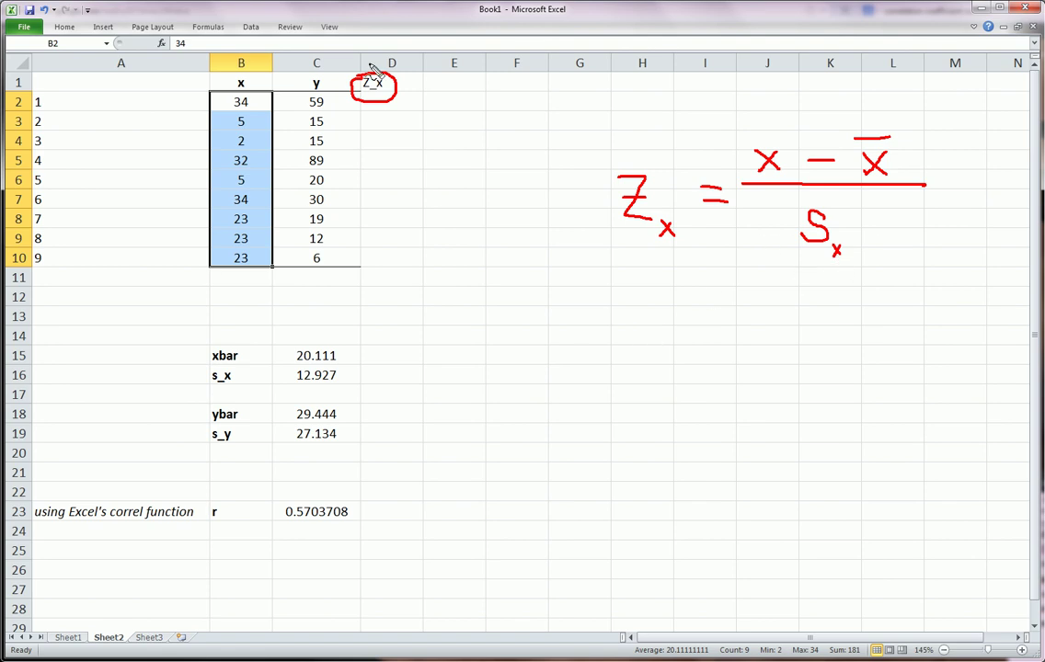
Draw red arrows linking x values, xbar 20.111 and s_x 12.927 to the formula, then erase the ink.
mouse_move(380, 102)
left_mouse_down()
mouse_move(385, 250)
mouse_move(398, 241)
left_mouse_up()
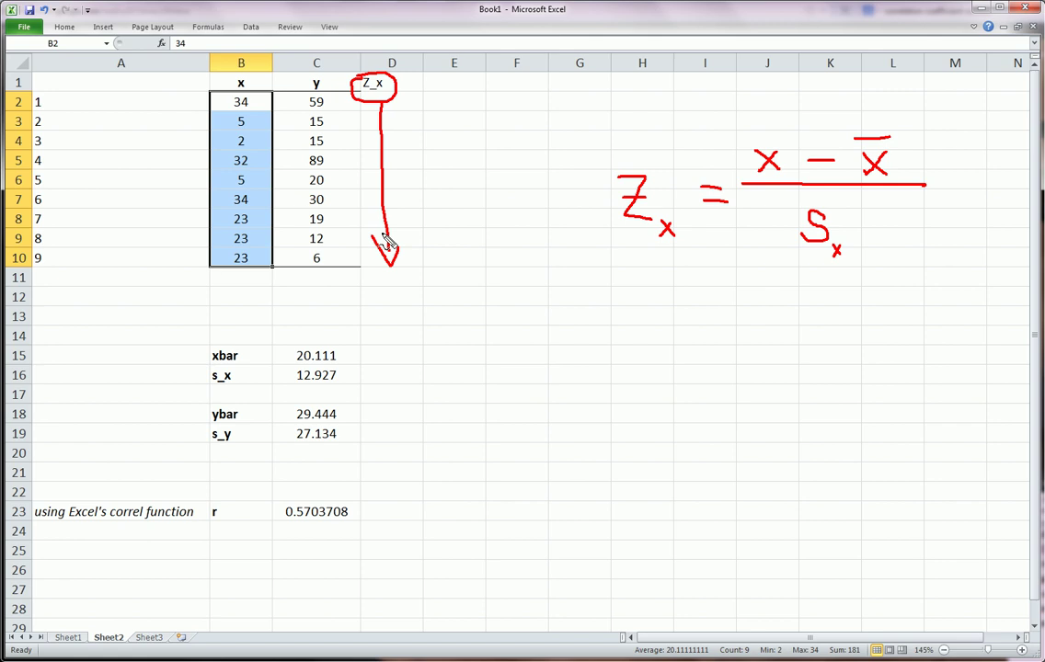
left_click_drag(262, 101, 385, 108)
left_click_drag(271, 121, 385, 122)
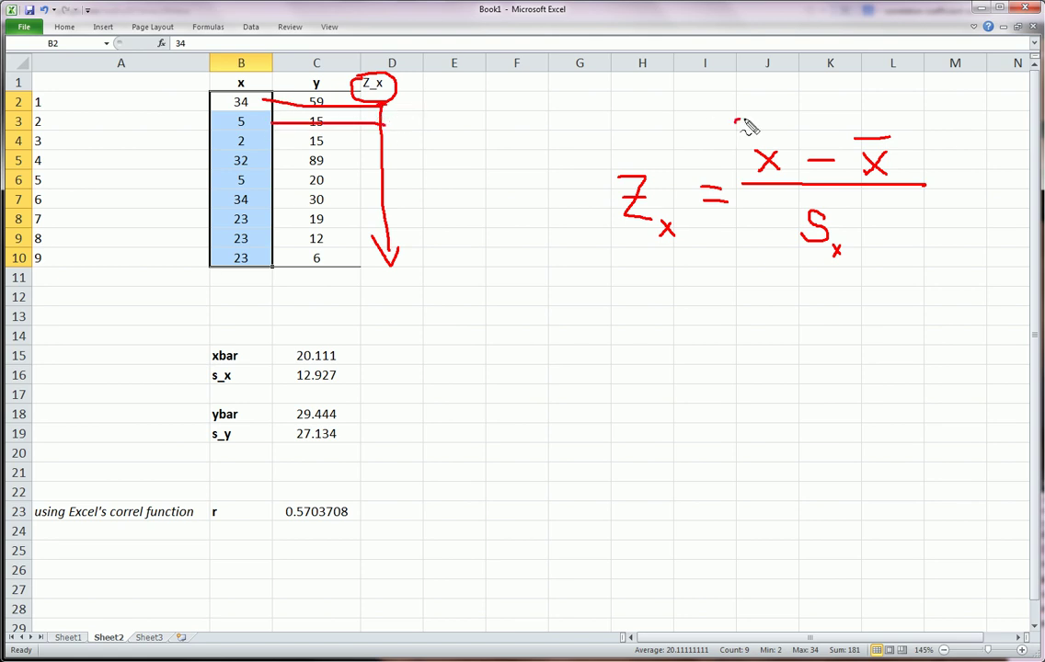
mouse_move(736, 120)
left_mouse_down()
mouse_move(746, 140)
mouse_move(778, 135)
mouse_move(771, 144)
left_mouse_up()
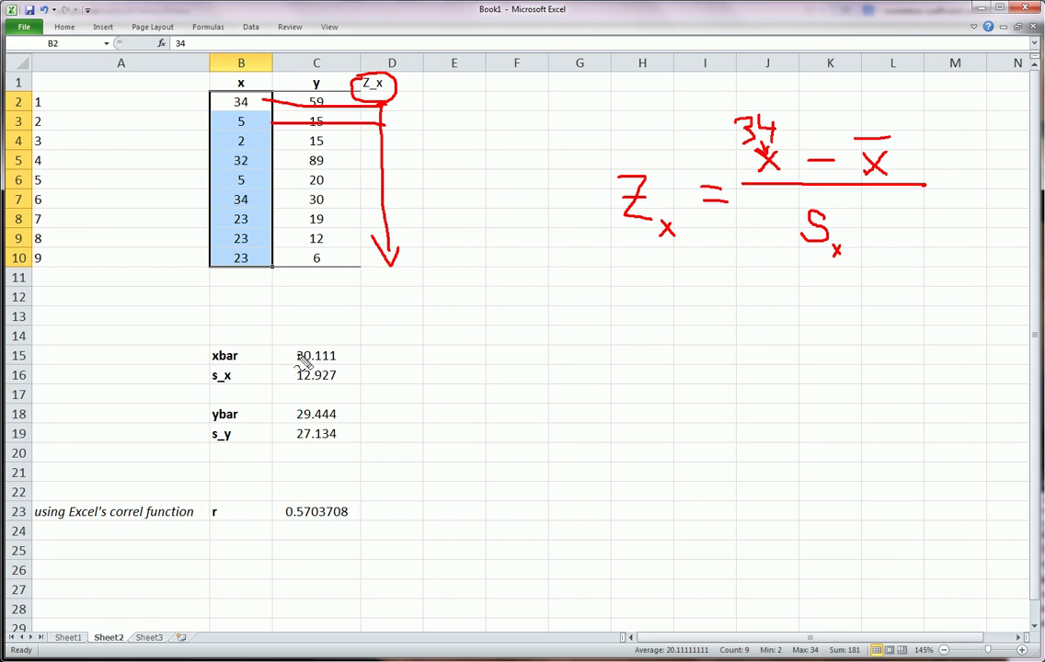
mouse_move(302, 349)
left_mouse_down()
mouse_move(362, 359)
mouse_move(287, 367)
left_mouse_up()
mouse_move(360, 355)
left_mouse_down()
mouse_move(406, 307)
mouse_move(771, 104)
mouse_move(854, 146)
mouse_move(852, 136)
left_mouse_up()
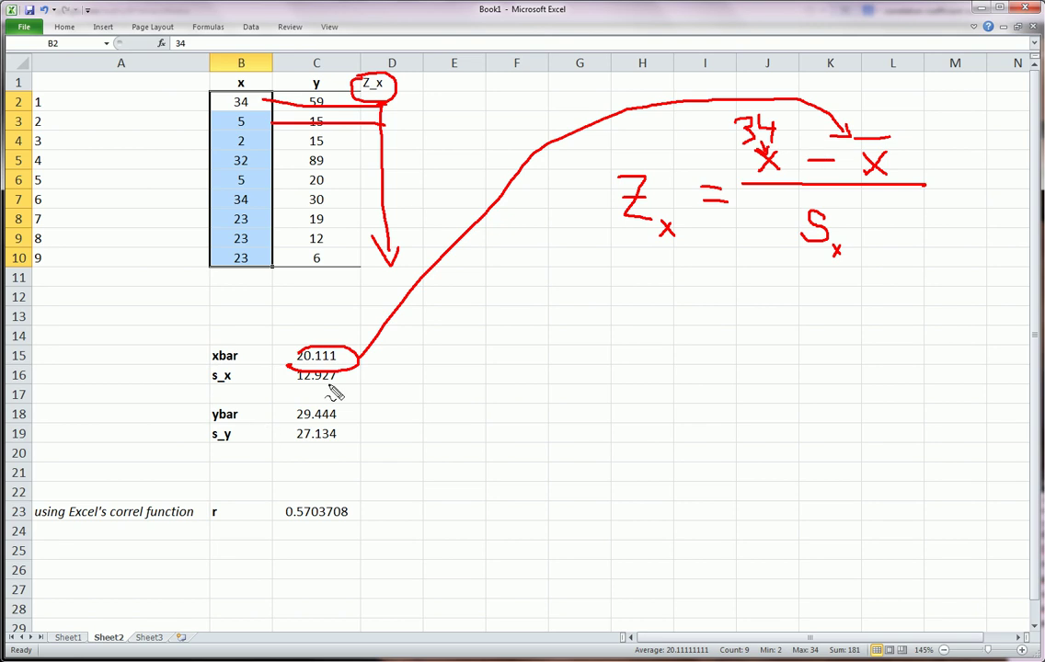
mouse_move(287, 368)
left_mouse_down()
mouse_move(299, 398)
mouse_move(364, 378)
mouse_move(571, 357)
mouse_move(727, 264)
mouse_move(799, 252)
left_mouse_up()
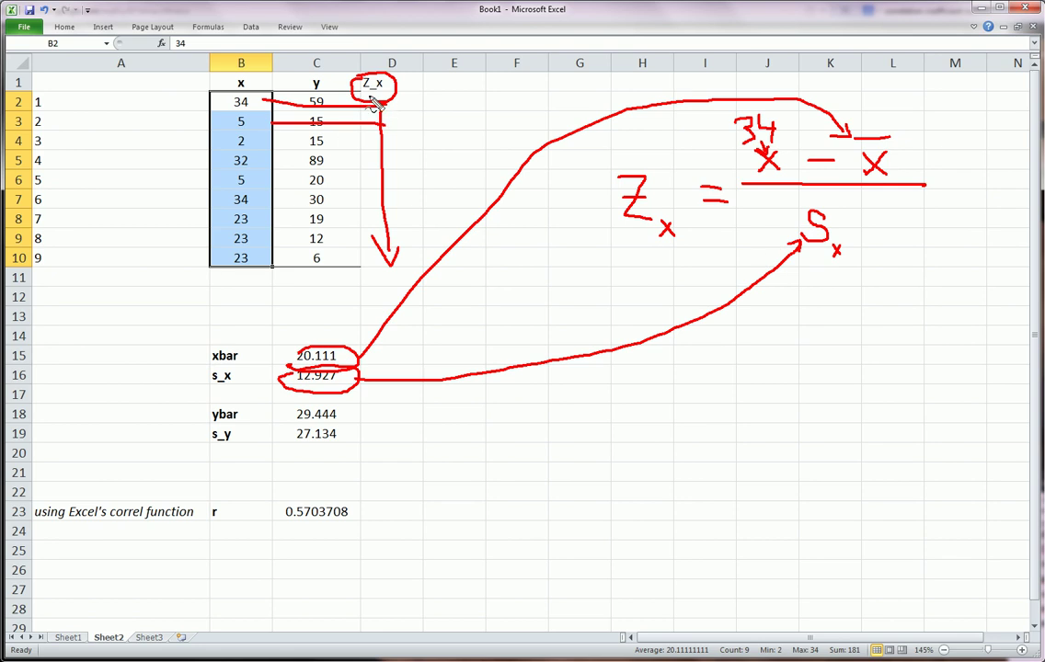
mouse_move(397, 92)
left_mouse_down()
mouse_move(410, 99)
mouse_move(375, 113)
left_mouse_up()
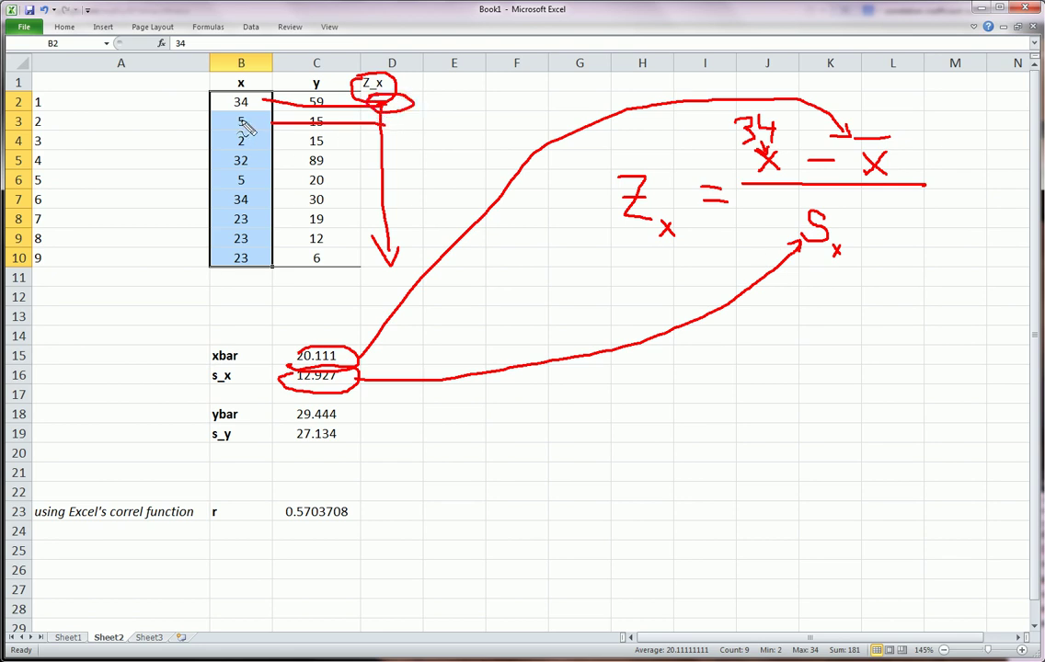
mouse_move(246, 121)
left_mouse_down()
mouse_move(575, 121)
mouse_move(740, 152)
left_mouse_up()
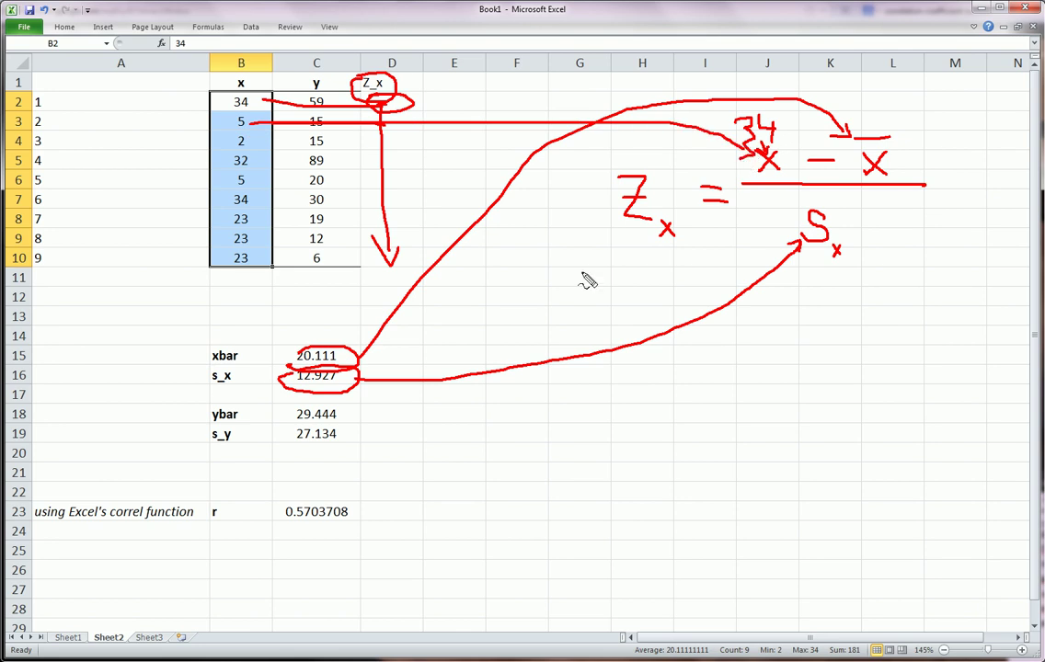
left_click_drag(322, 343, 296, 369)
mouse_move(363, 370)
left_mouse_down()
mouse_move(602, 288)
mouse_move(763, 205)
mouse_move(743, 235)
left_mouse_up()
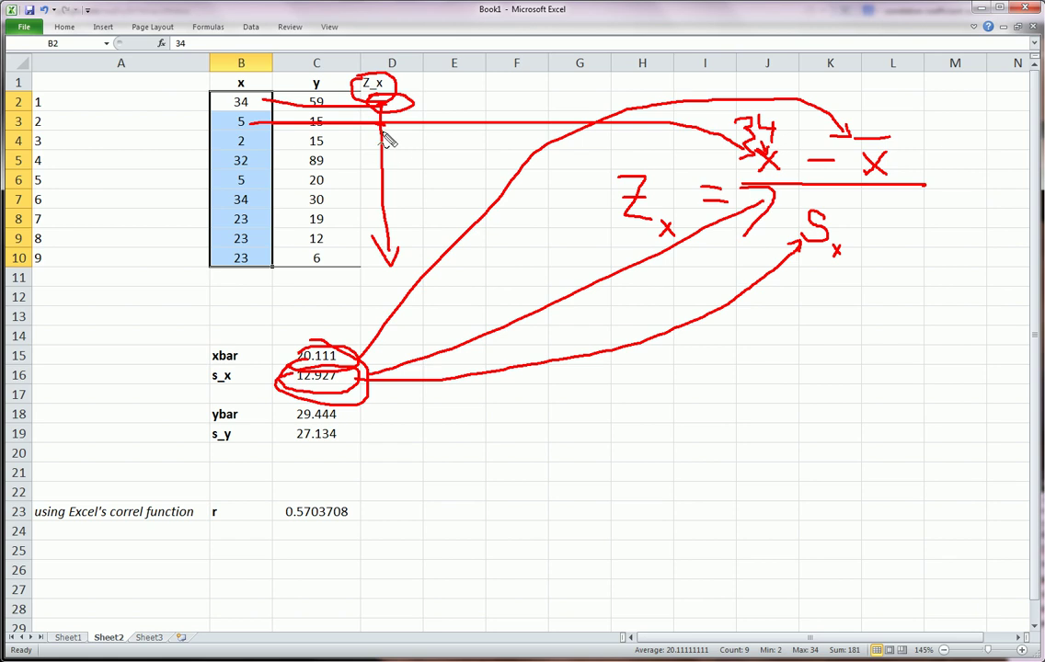
mouse_move(380, 109)
left_mouse_down()
mouse_move(389, 234)
mouse_move(405, 251)
mouse_move(373, 244)
left_mouse_up()
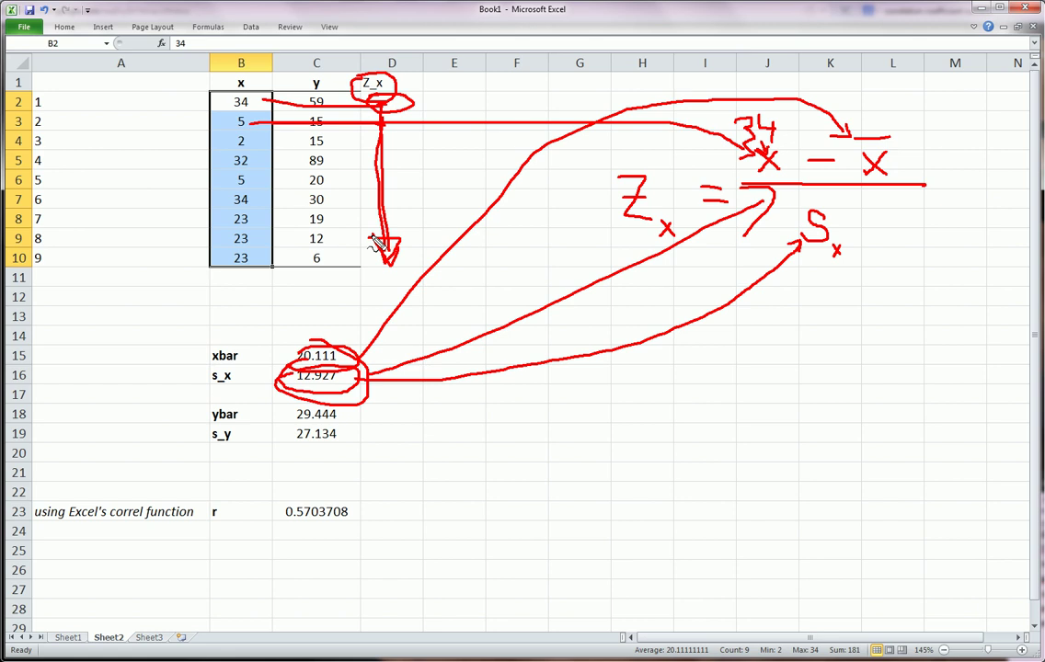
key("Escape")
Enter =(B2-$C$15)/$C$16 in D2 with absolute references to xbar and s_x.
left_click(390, 96)
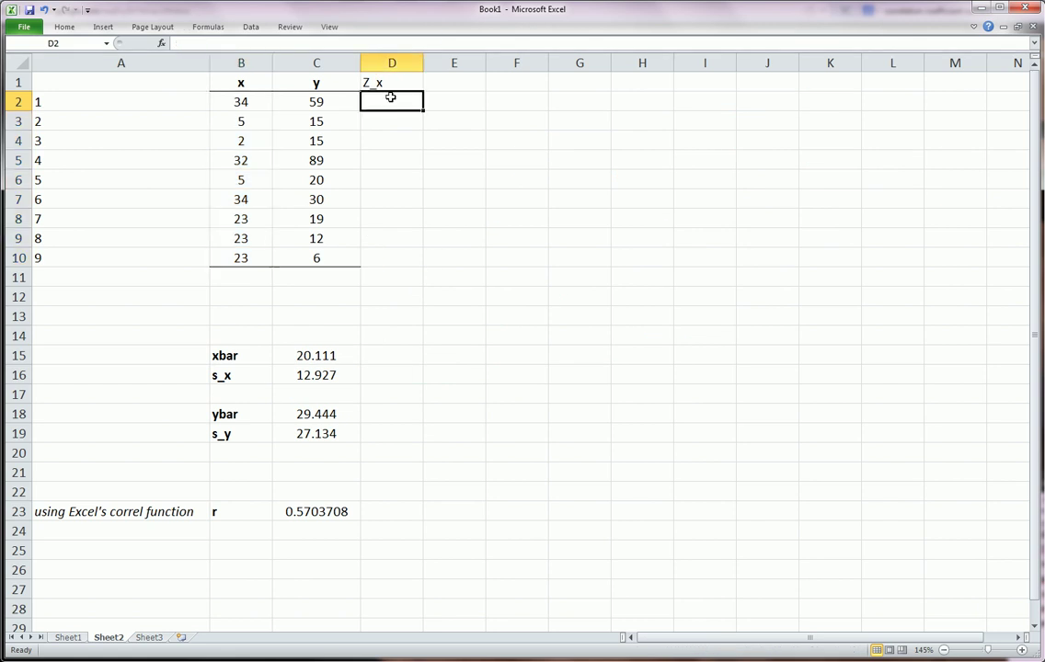
type("=")
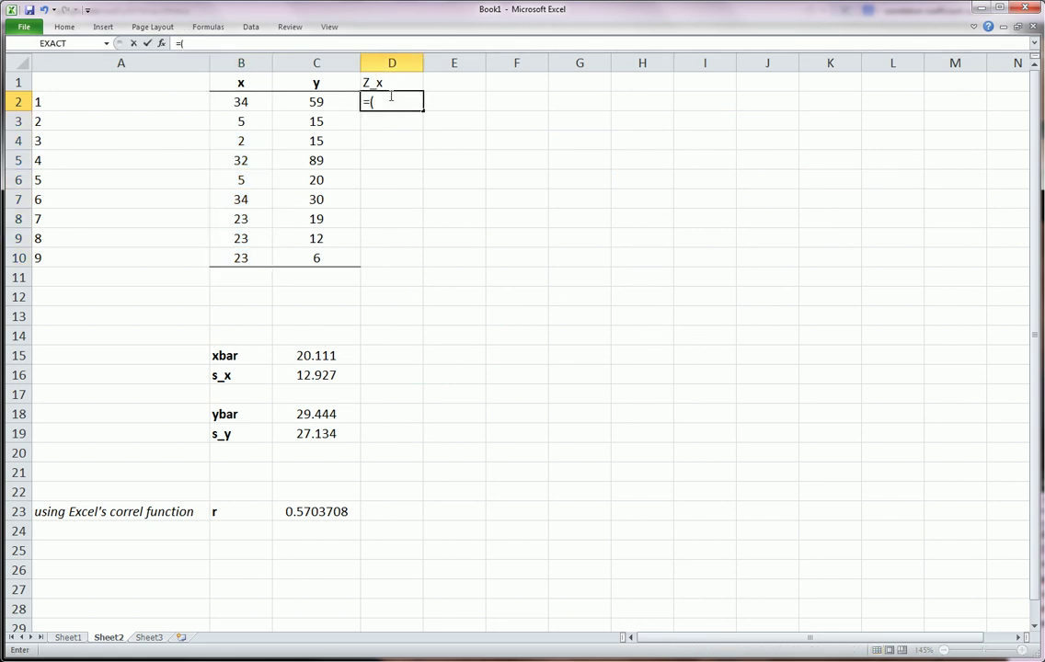
type("(")
left_click(248, 102)
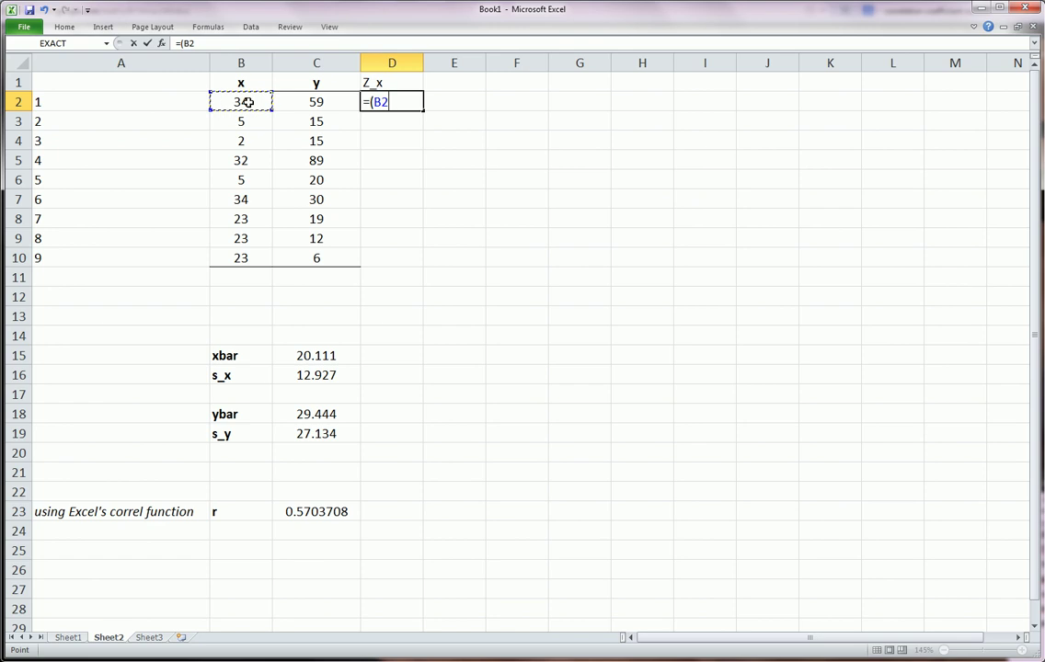
type("-")
left_click(302, 360)
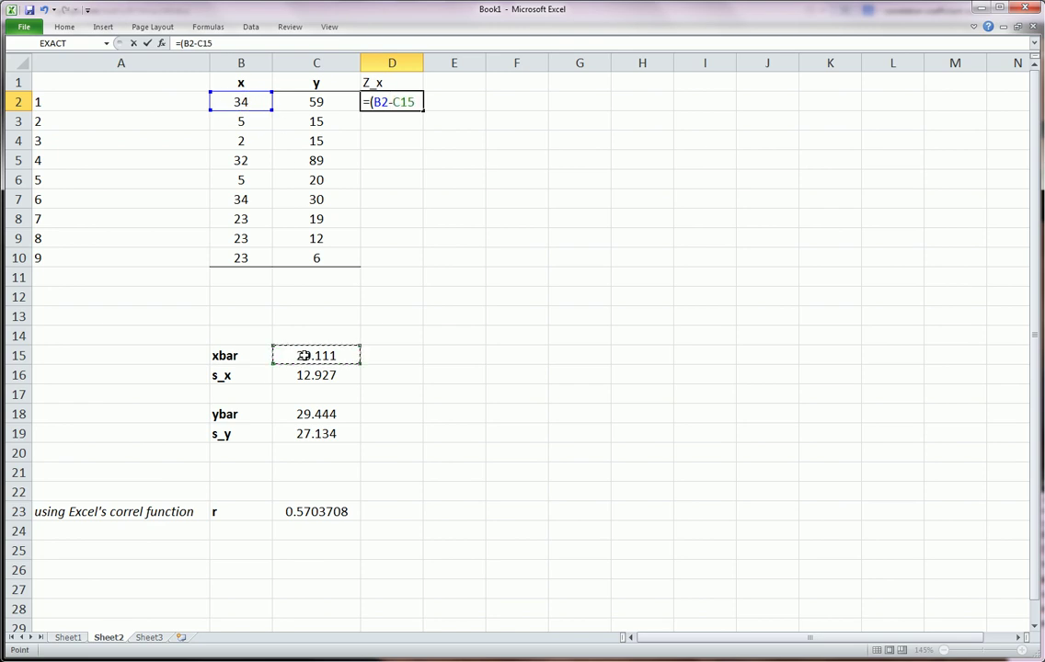
key("F4")
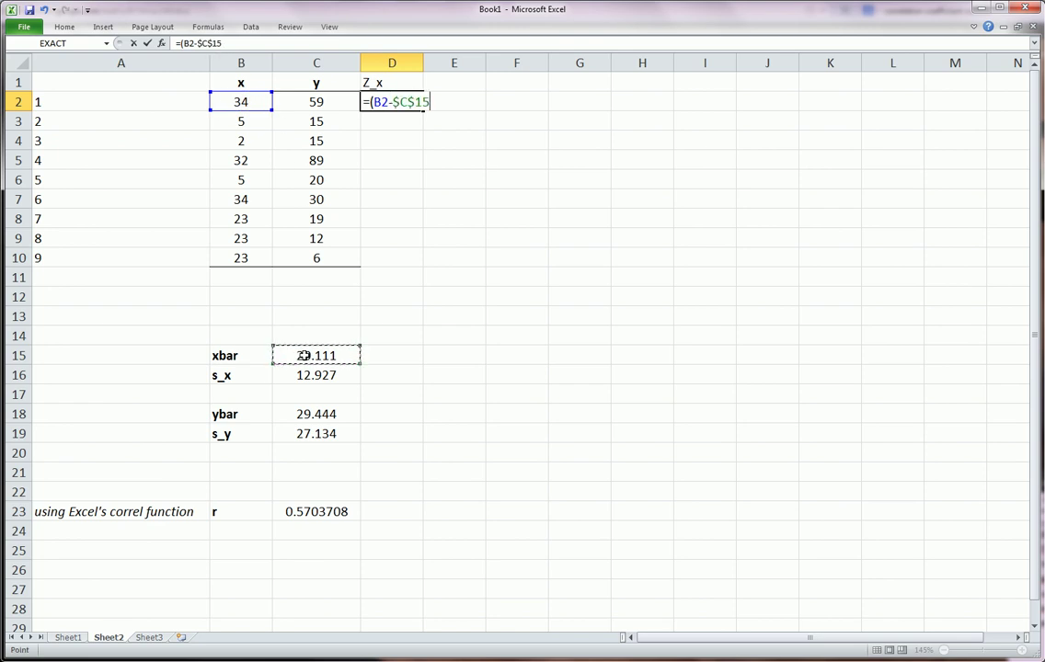
type(")/")
left_click(318, 374)
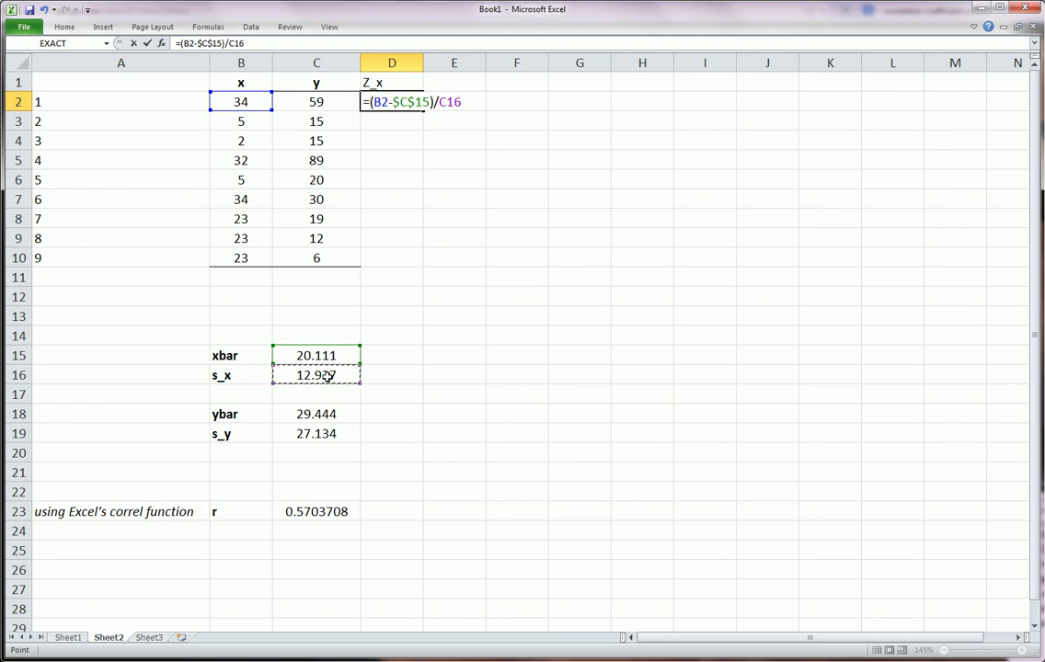
key("F4")
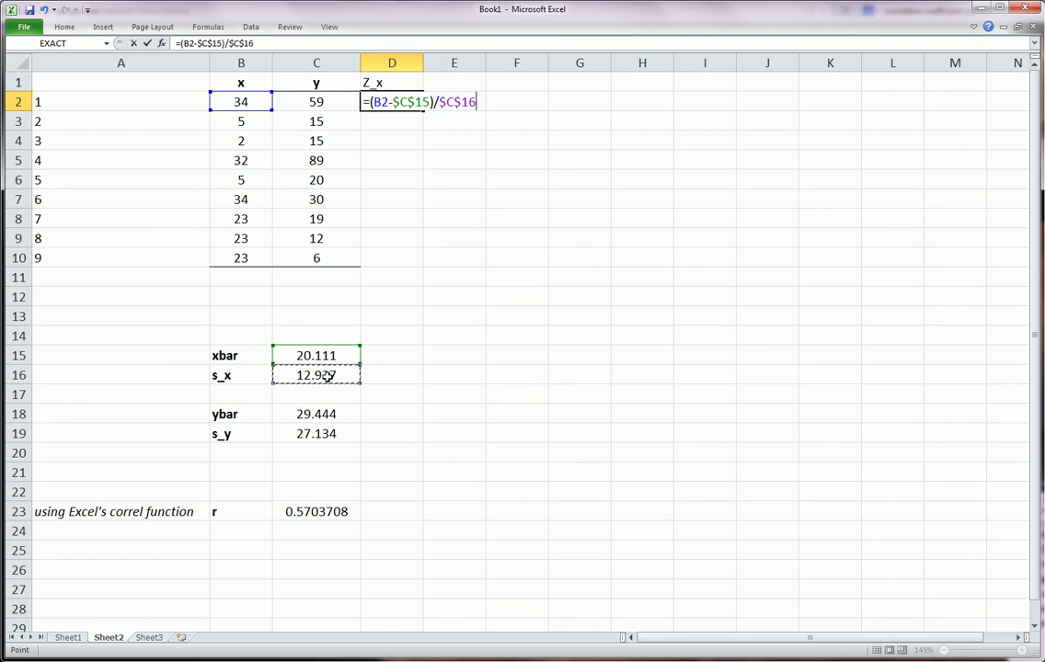
key("Return")
Fill the D2 formula down to D10, giving z-scores from 1.0744 to 0.22347.
left_click(388, 102)
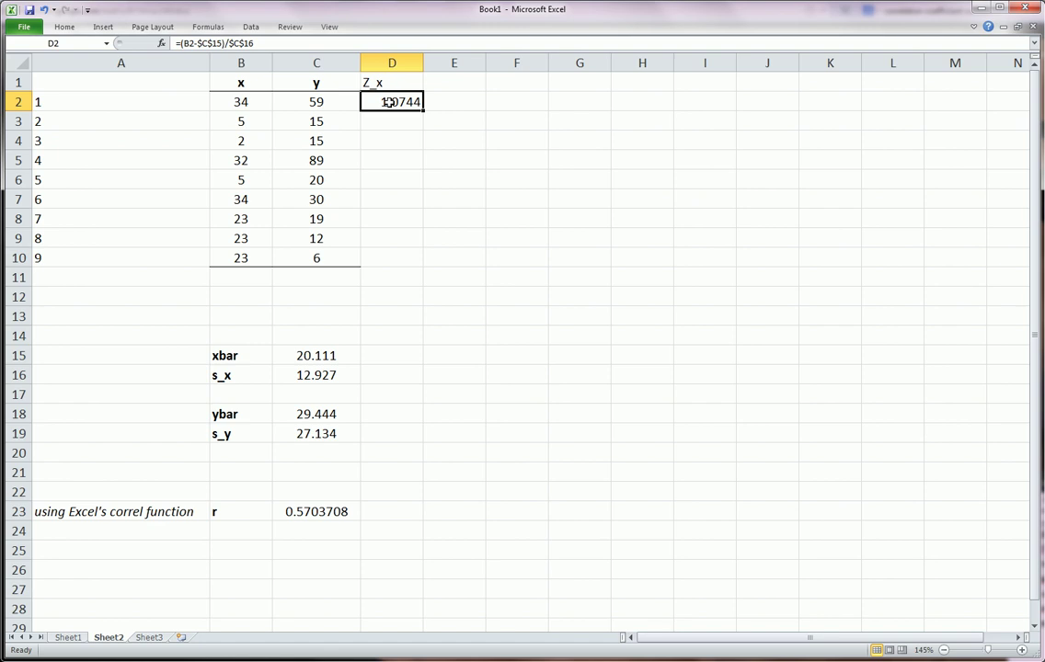
left_click(267, 102)
left_click(380, 103)
left_click_drag(424, 110, 422, 266)
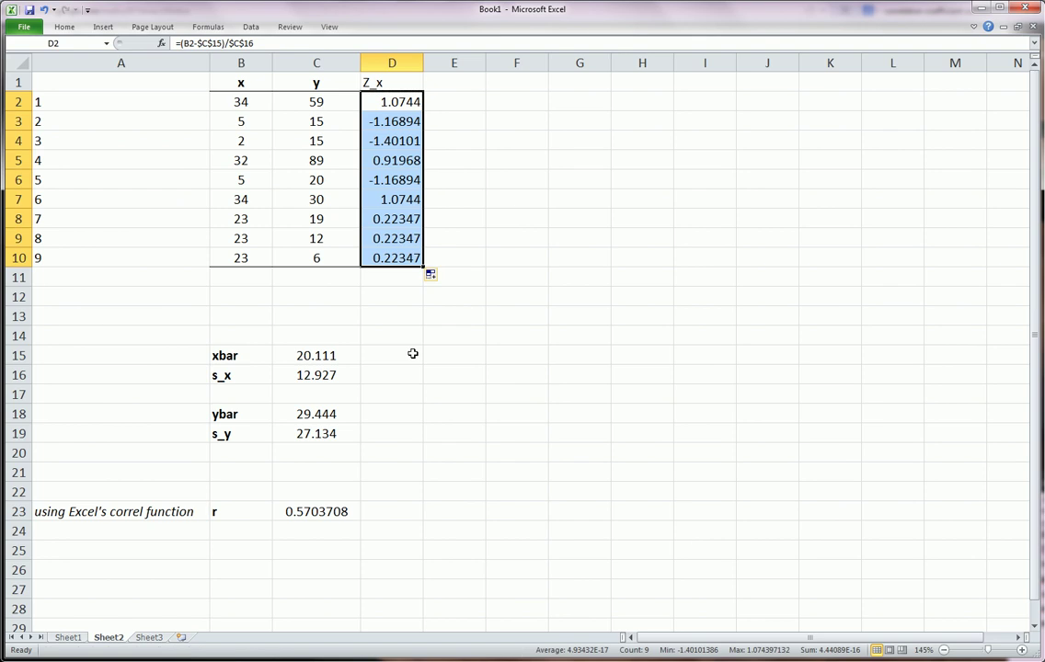
Add the header Z_y in E1.
left_click(442, 79)
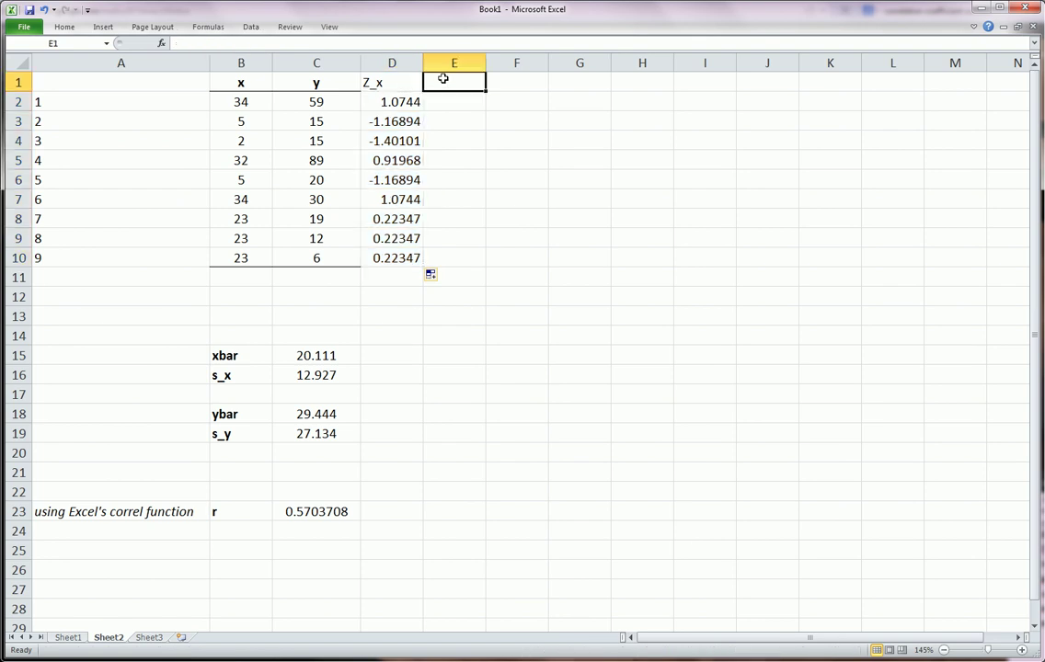
type("Z_y")
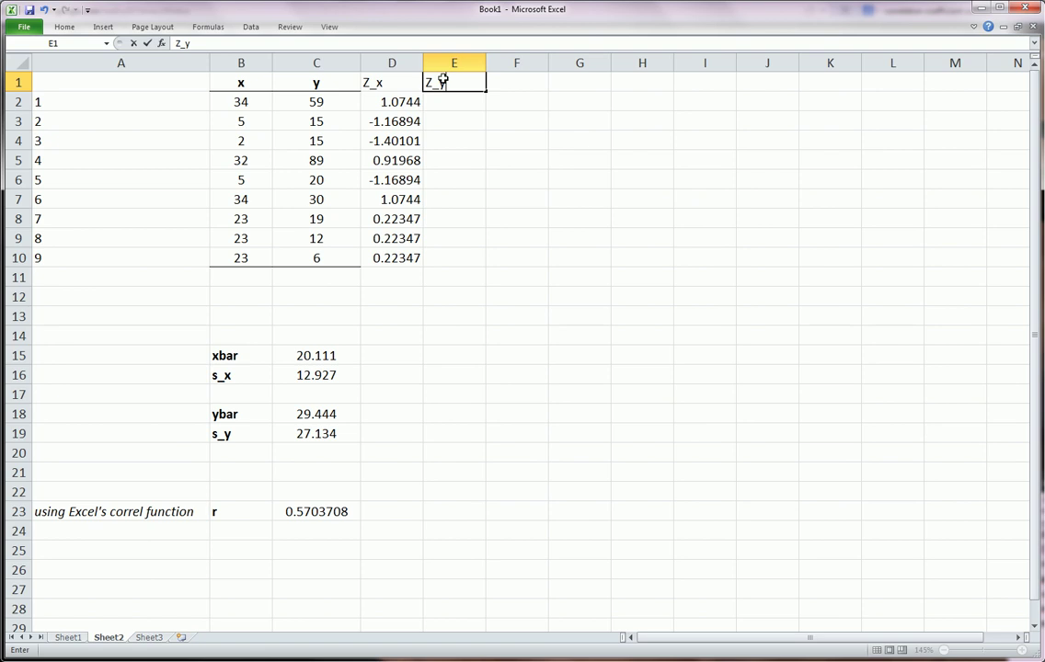
key("Return")
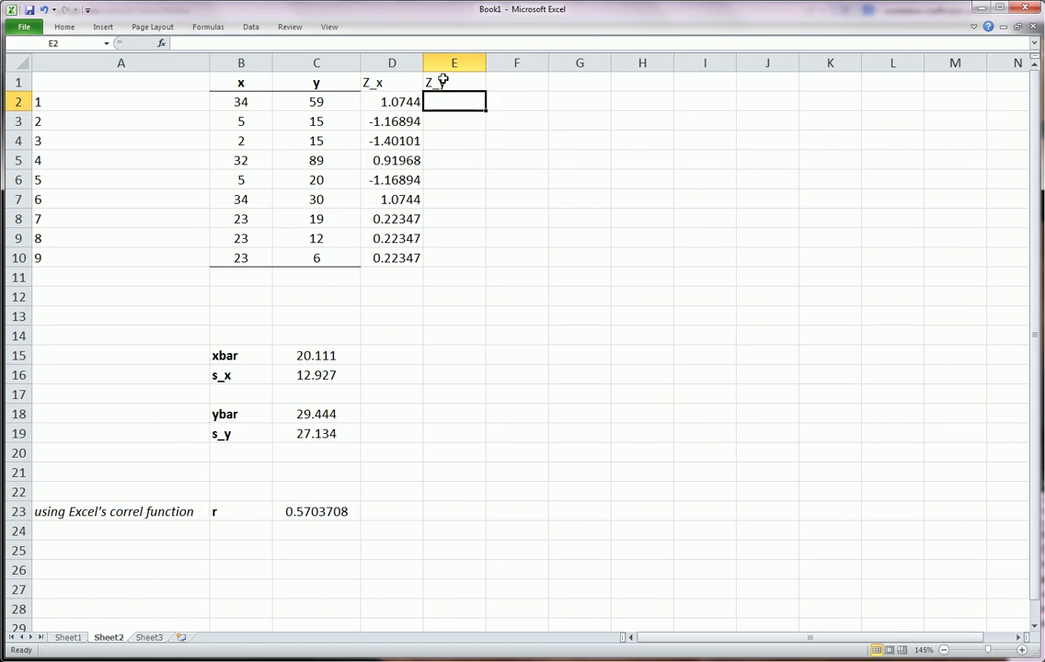
Enter =(C2-$C$18)/$C$19 in E2 with absolute references, giving 1.08923.
type("=")
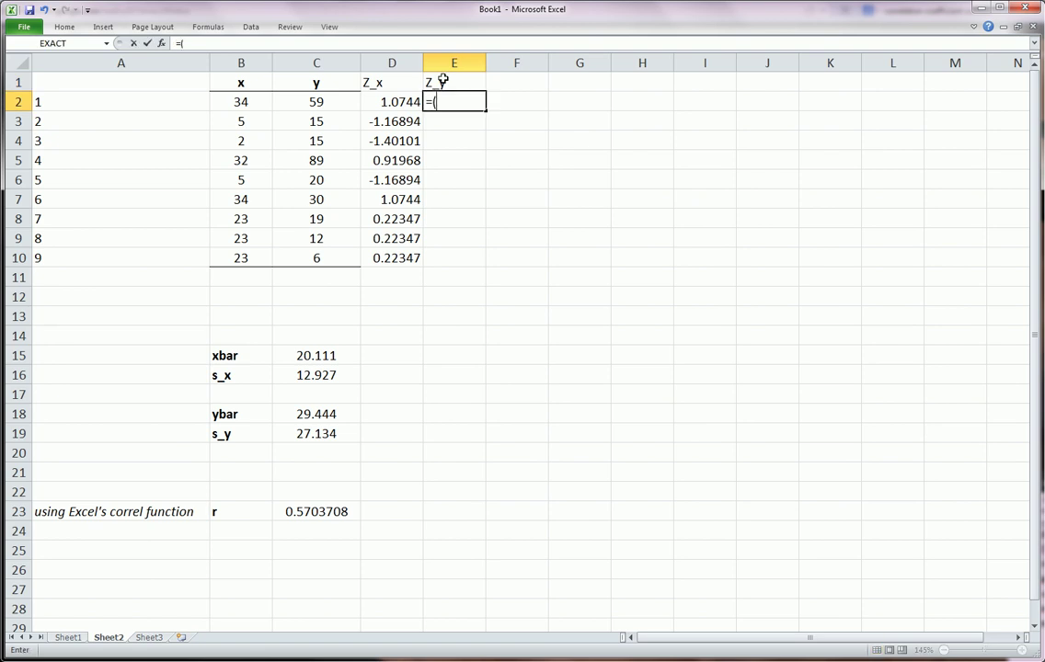
type("(")
left_click(329, 104)
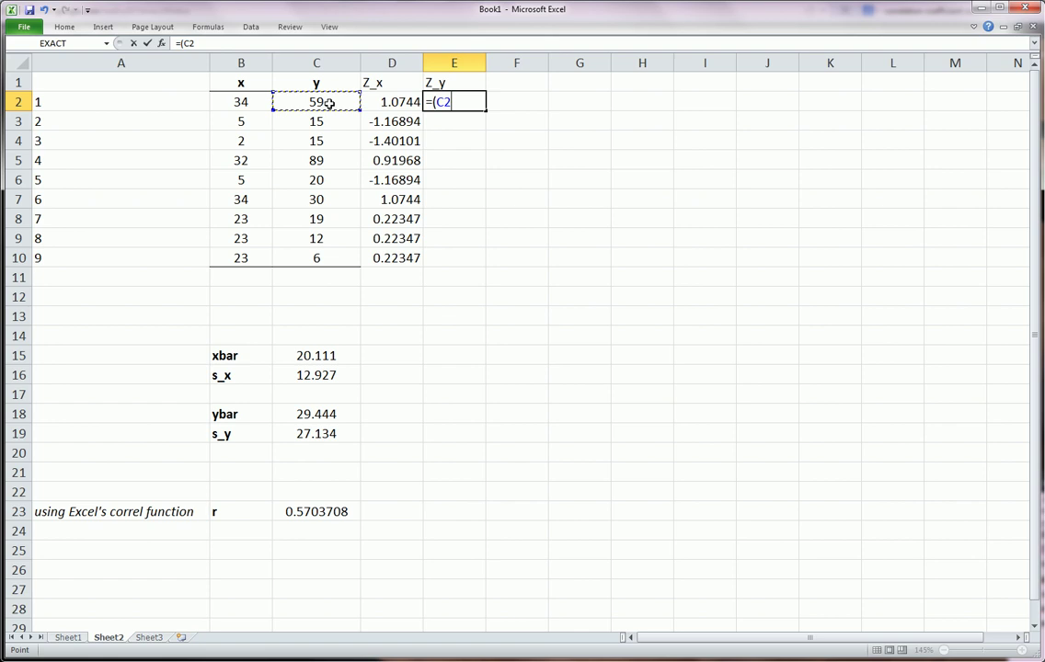
type("-")
left_click(318, 415)
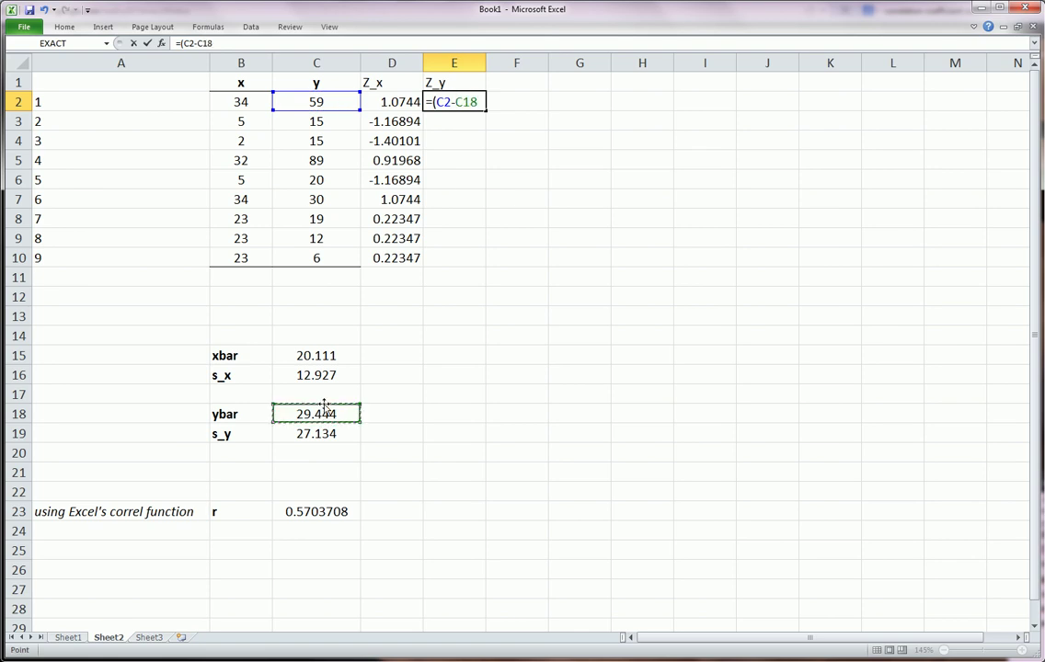
key("F4")
type(")/")
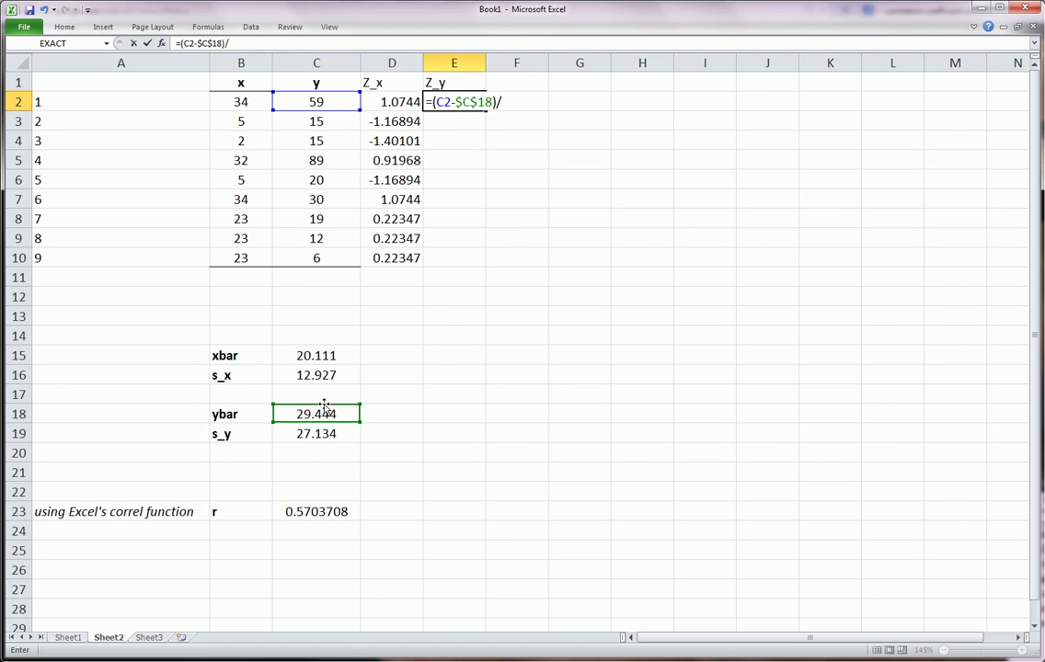
left_click(313, 434)
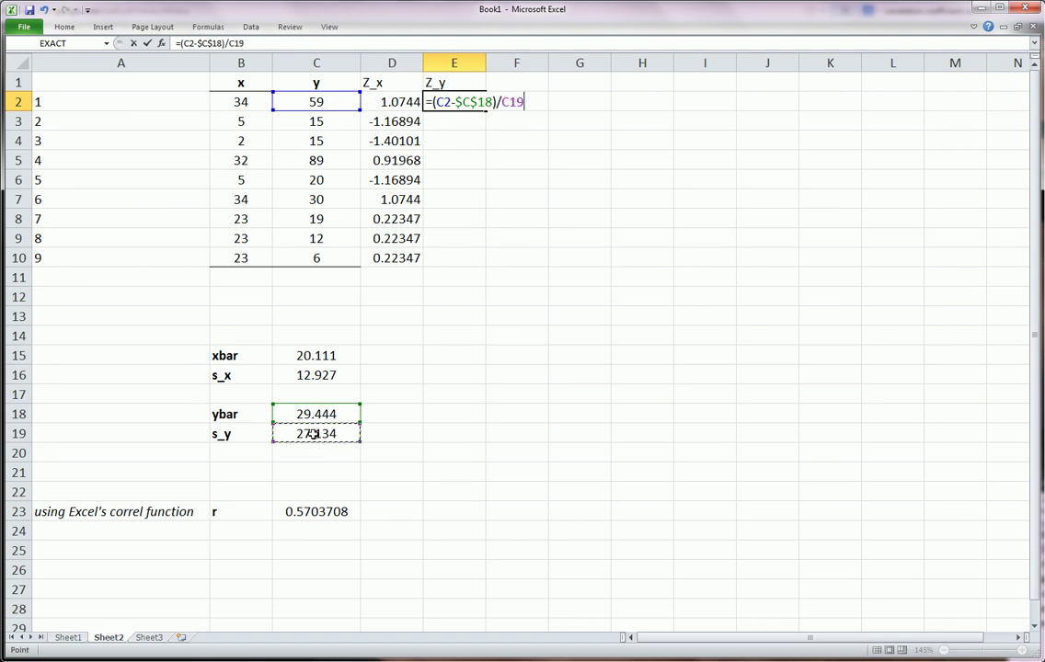
key("F4")
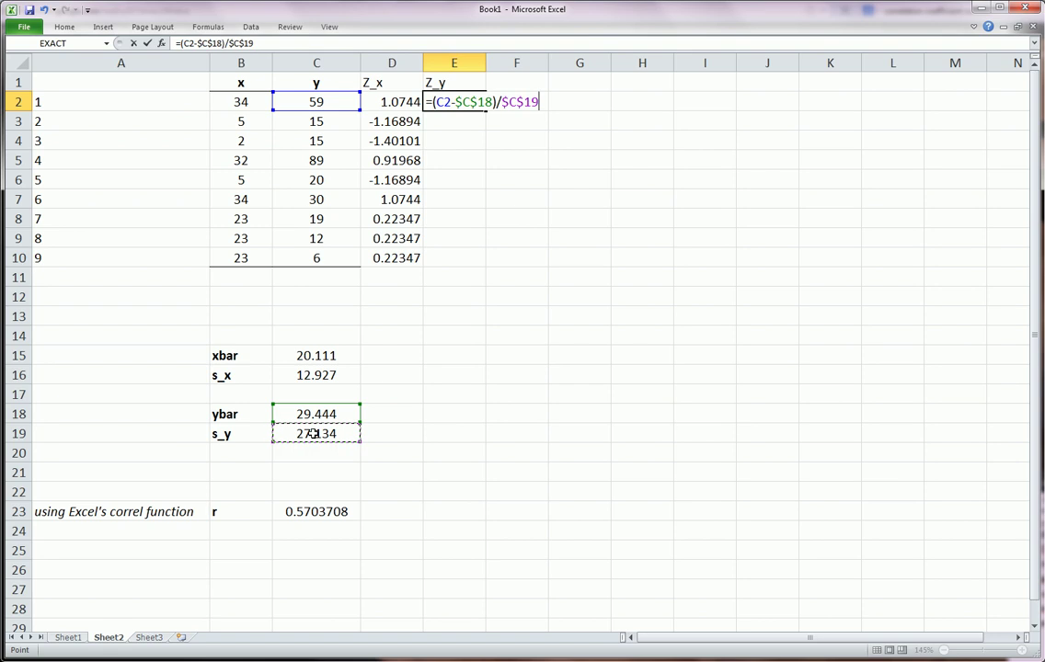
key("Return")
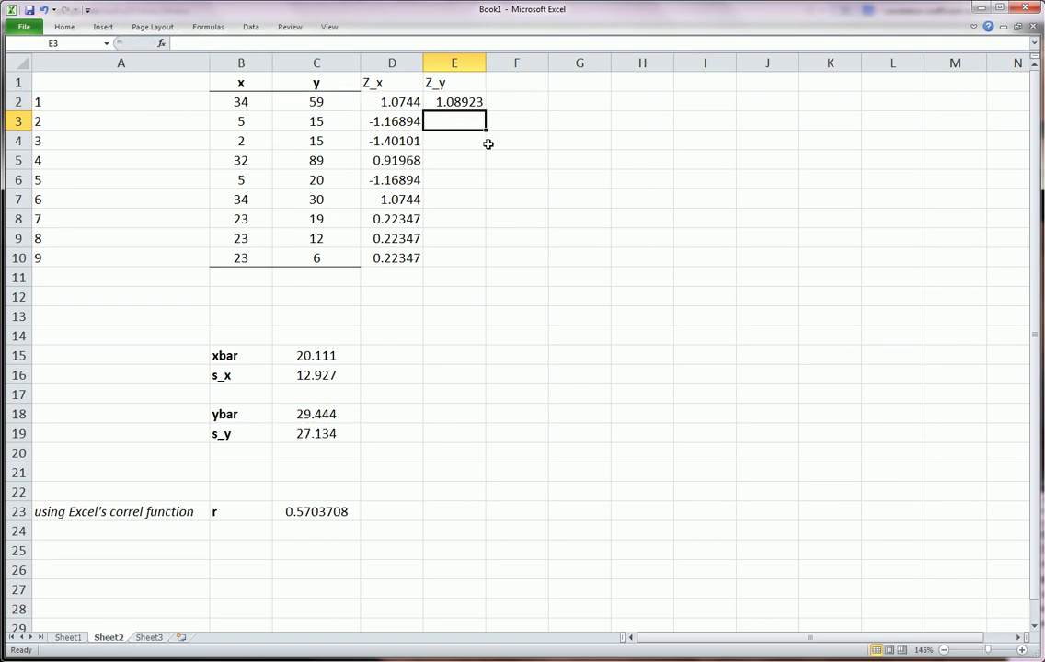
left_click(467, 101)
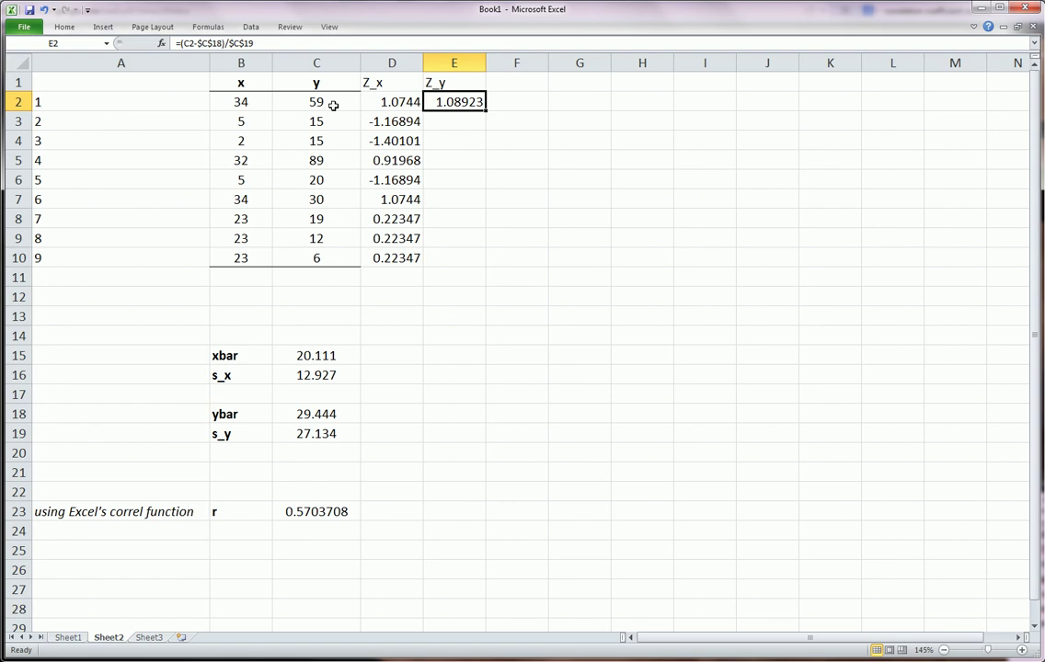
mouse_move(313, 104)
left_mouse_down()
mouse_move(334, 101)
mouse_move(289, 109)
mouse_move(425, 106)
left_mouse_up()
left_click_drag(618, 174, 646, 227)
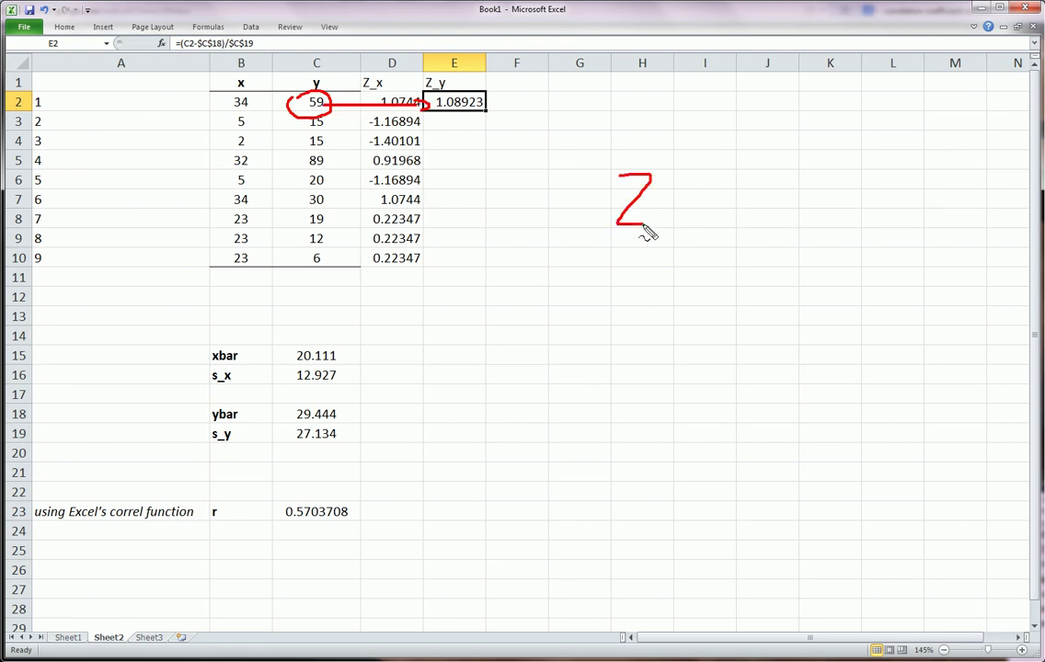
mouse_move(604, 193)
left_mouse_down()
mouse_move(652, 191)
mouse_move(664, 257)
left_mouse_up()
mouse_move(681, 200)
left_mouse_down()
mouse_move(699, 196)
mouse_move(711, 210)
left_mouse_up()
mouse_move(730, 158)
left_mouse_down()
mouse_move(736, 202)
mouse_move(812, 167)
mouse_move(833, 174)
mouse_move(834, 196)
left_mouse_up()
left_click_drag(822, 147, 875, 143)
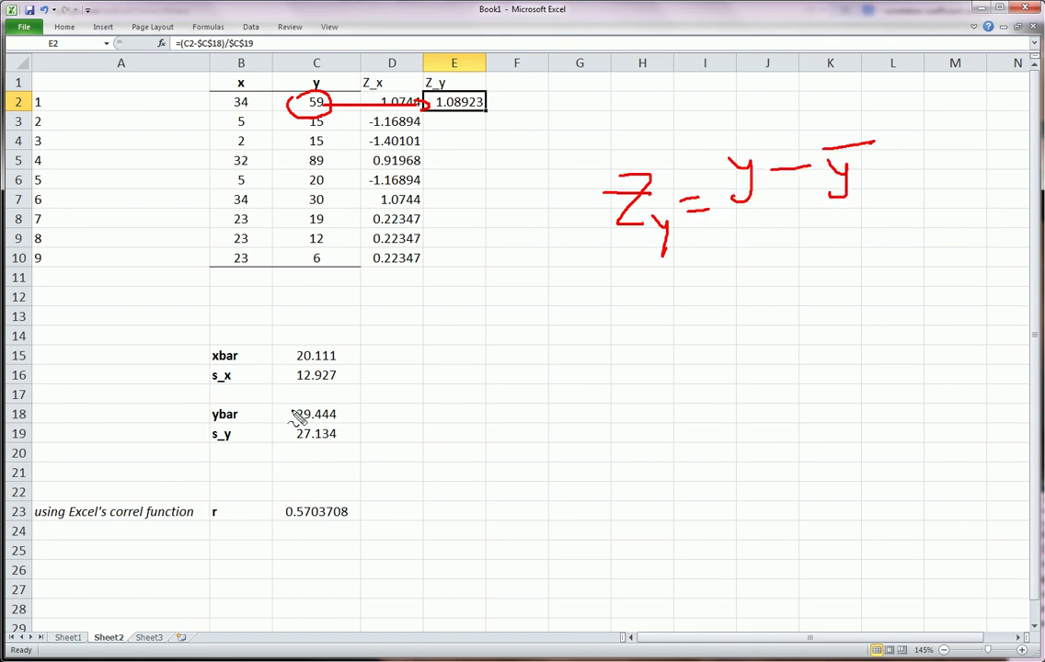
mouse_move(297, 412)
left_mouse_down()
mouse_move(324, 403)
mouse_move(297, 410)
left_mouse_up()
left_click_drag(739, 213, 877, 212)
mouse_move(806, 245)
left_mouse_down()
mouse_move(765, 275)
mouse_move(813, 279)
mouse_move(818, 292)
mouse_move(793, 296)
left_mouse_up()
mouse_move(343, 427)
left_mouse_down()
mouse_move(344, 453)
mouse_move(357, 406)
mouse_move(360, 424)
left_mouse_up()
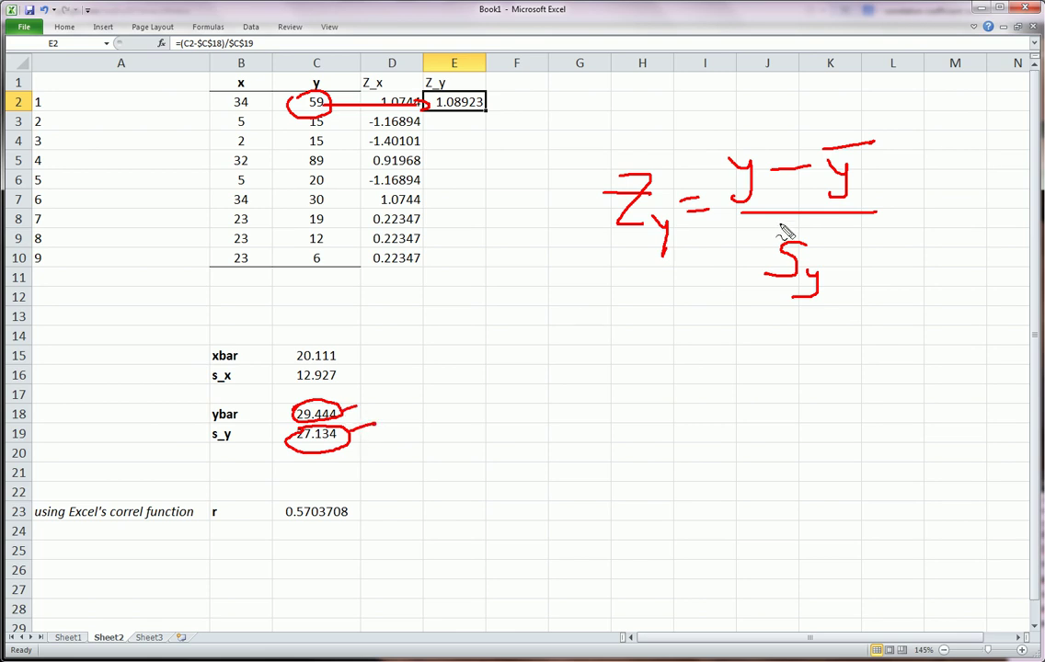
mouse_move(817, 233)
left_mouse_down()
mouse_move(828, 311)
mouse_move(834, 235)
left_mouse_up()
mouse_move(824, 145)
left_mouse_down()
mouse_move(874, 141)
mouse_move(799, 173)
left_mouse_up()
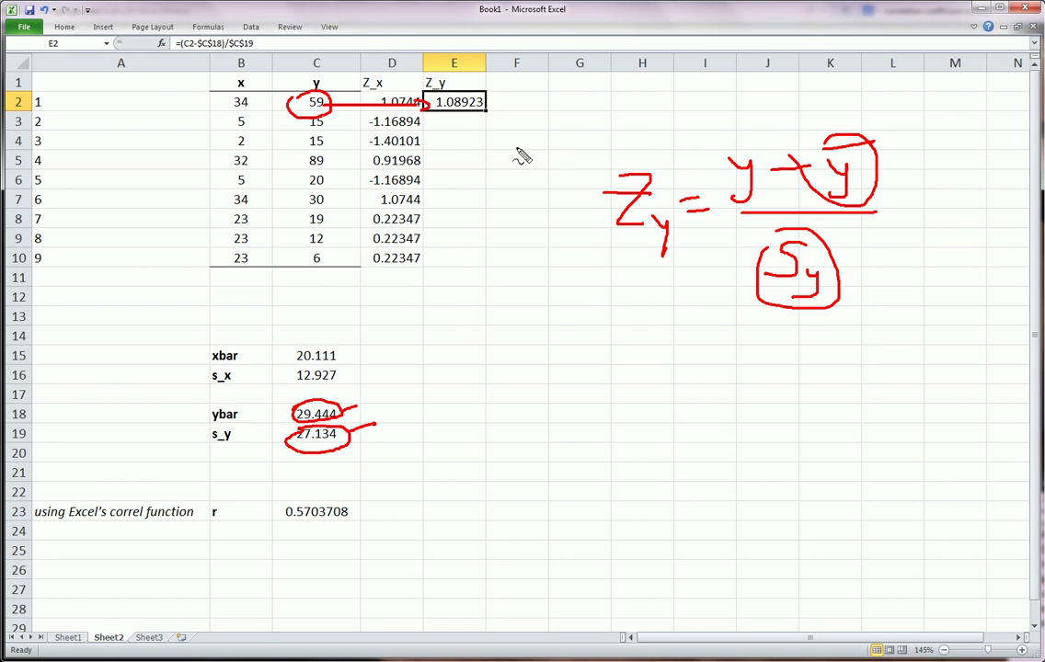
mouse_move(462, 114)
left_mouse_down()
mouse_move(459, 249)
mouse_move(477, 241)
left_mouse_up()
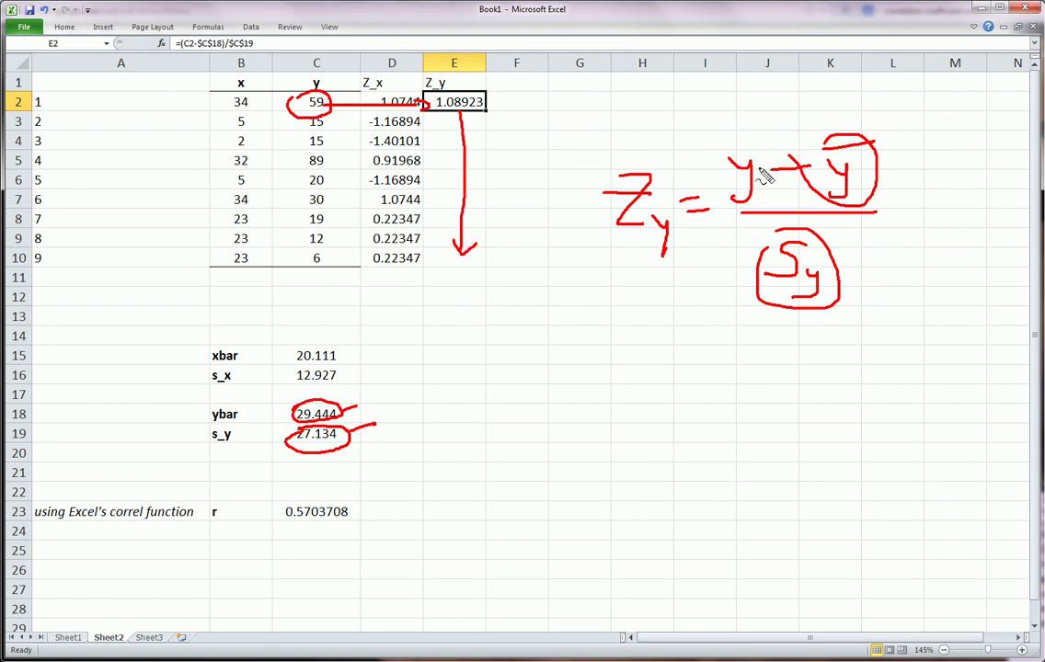
left_click_drag(739, 145, 708, 151)
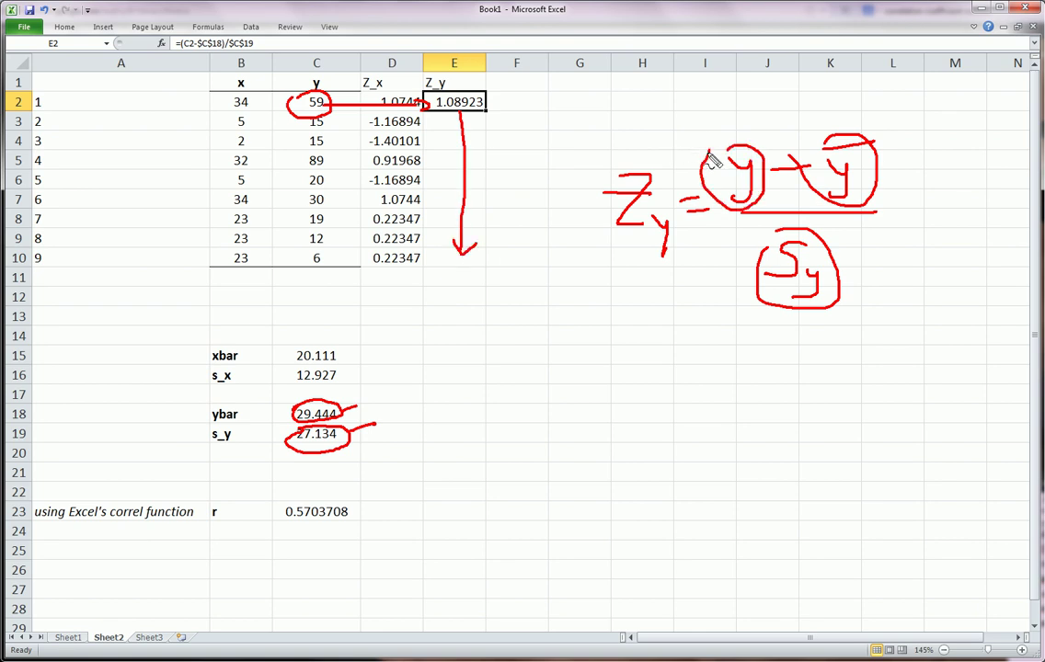
left_click_drag(318, 134, 306, 162)
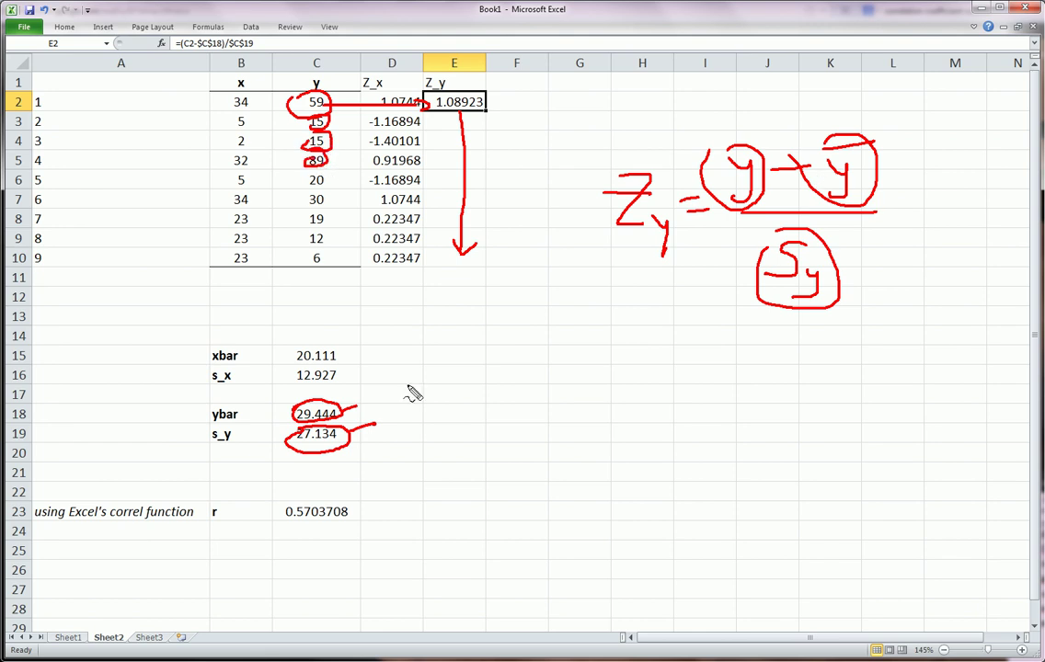
left_click_drag(859, 161, 839, 195)
left_click_drag(815, 267, 793, 296)
key("Escape")
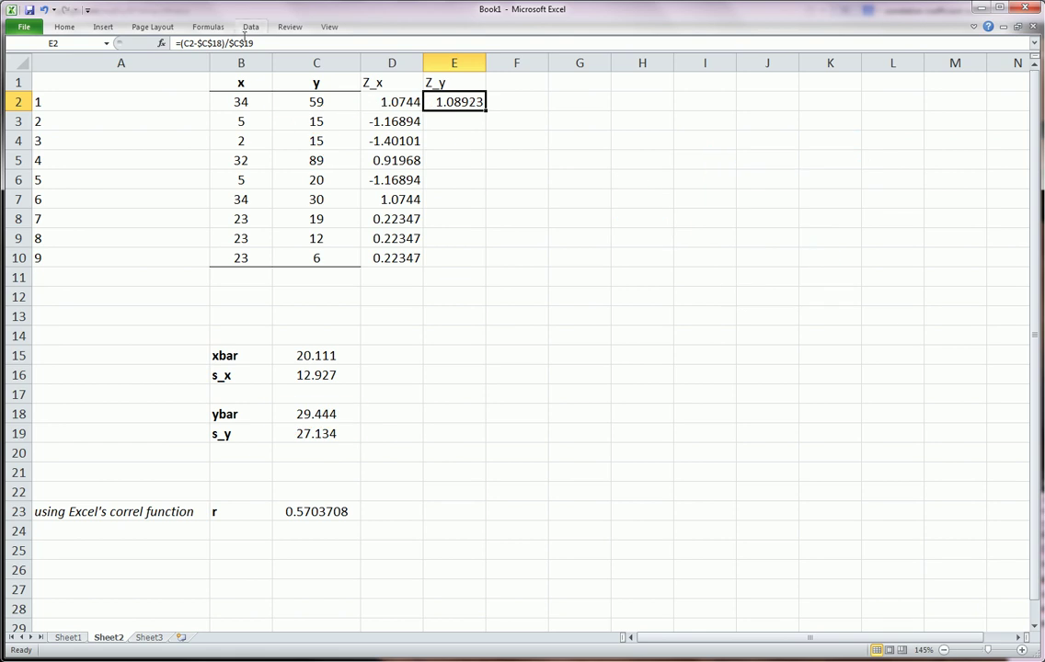
Review E2's formula =(C2-$C$18)/$C$19, circling the ybar and s_y references in red.
key("F2")
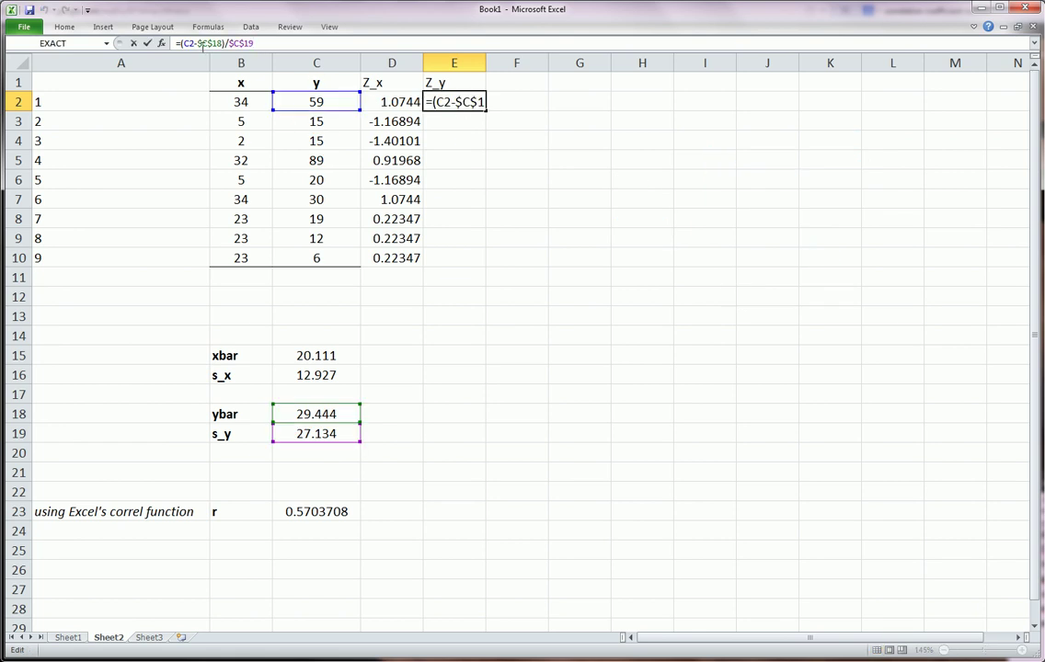
key("Left")
key("Left")
key("Left")
key("Left")
key("Left")
key("Left")
mouse_move(206, 46)
left_mouse_down()
mouse_move(241, 41)
mouse_move(247, 59)
mouse_move(191, 50)
left_mouse_up()
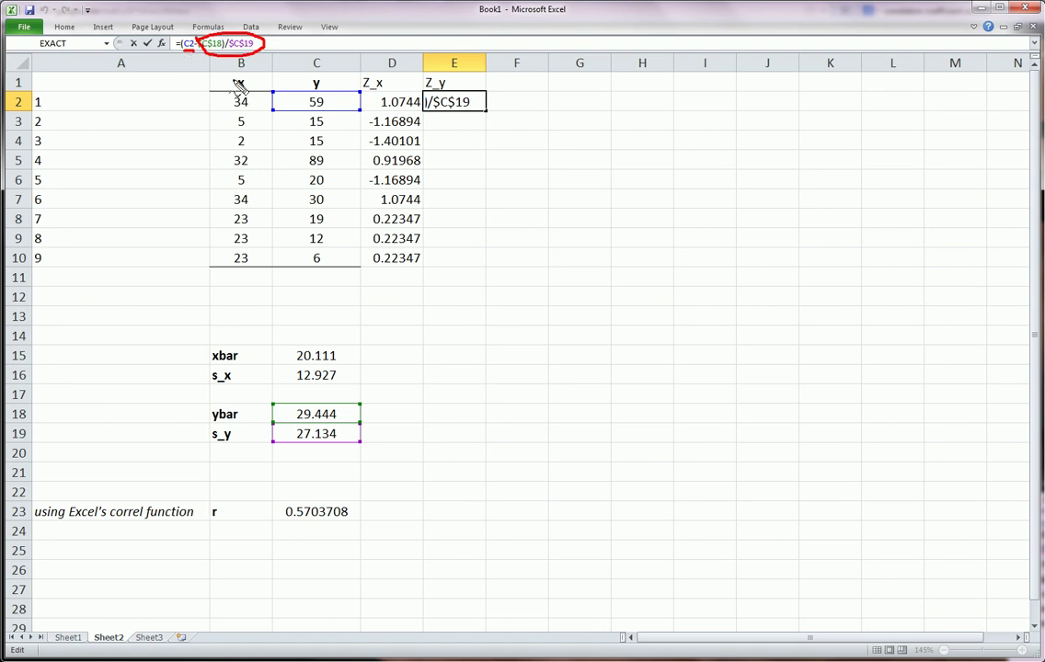
mouse_move(261, 92)
left_mouse_down()
mouse_move(271, 119)
mouse_move(274, 98)
left_mouse_up()
key("Escape")
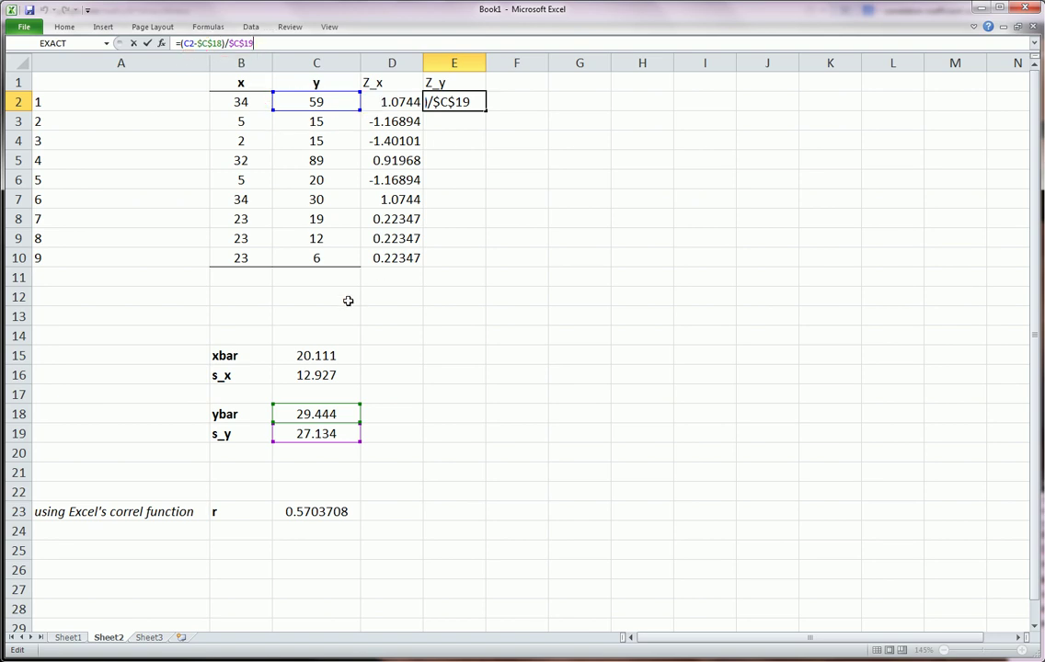
key("Return")
Fill the Z_y formula down to E10, giving values from 1.08923 to -0.86401.
left_click(464, 101)
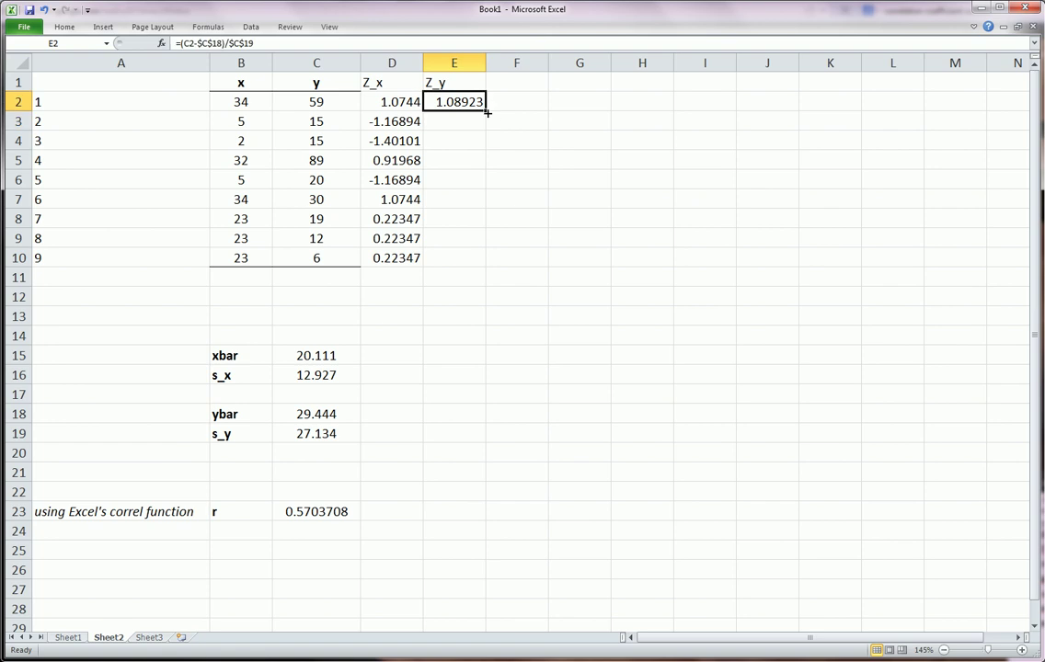
left_click_drag(486, 111, 486, 266)
left_click(428, 310)
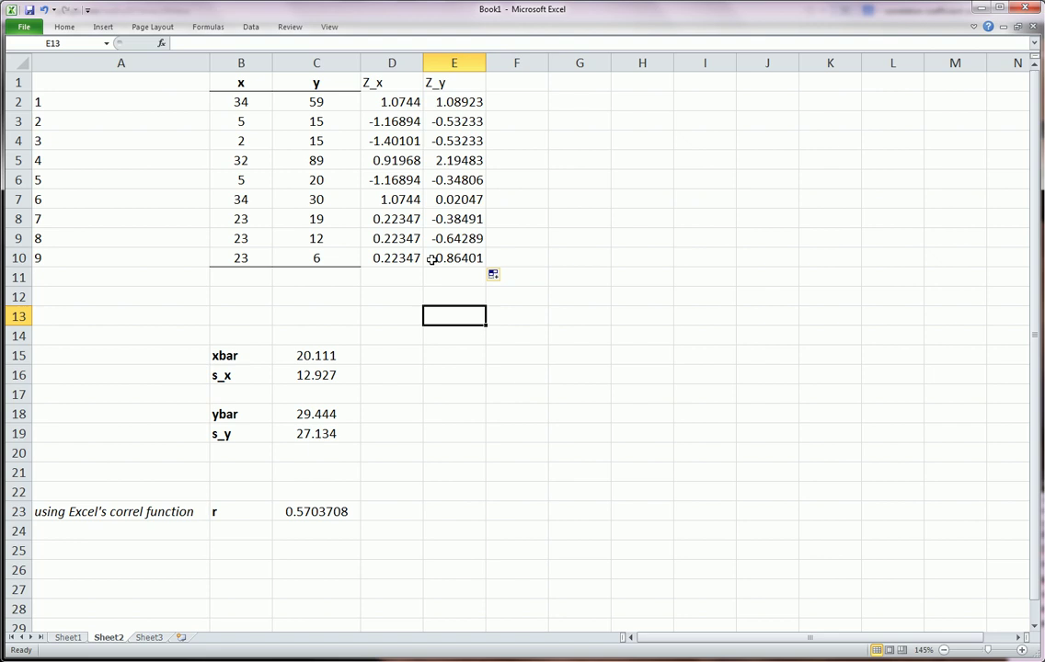
Handwrite r = ΣZx·Zy/(n−1) in red ink right of the table and circle the Zx·Zy product.
left_click_drag(653, 254, 716, 259)
left_click_drag(692, 268, 717, 266)
mouse_move(792, 205)
left_mouse_down()
mouse_move(766, 214)
mouse_move(750, 239)
mouse_move(851, 222)
mouse_move(866, 240)
left_mouse_up()
left_click_drag(865, 229, 854, 241)
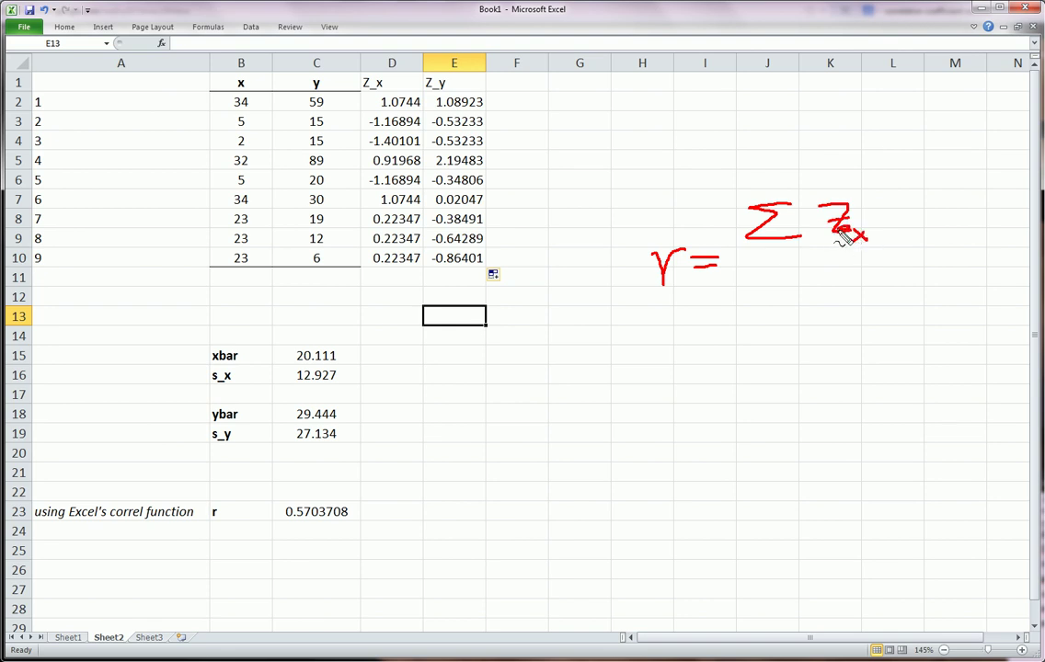
left_click(877, 218)
mouse_move(891, 208)
left_mouse_down()
mouse_move(926, 210)
mouse_move(903, 240)
mouse_move(924, 231)
mouse_move(931, 241)
left_mouse_up()
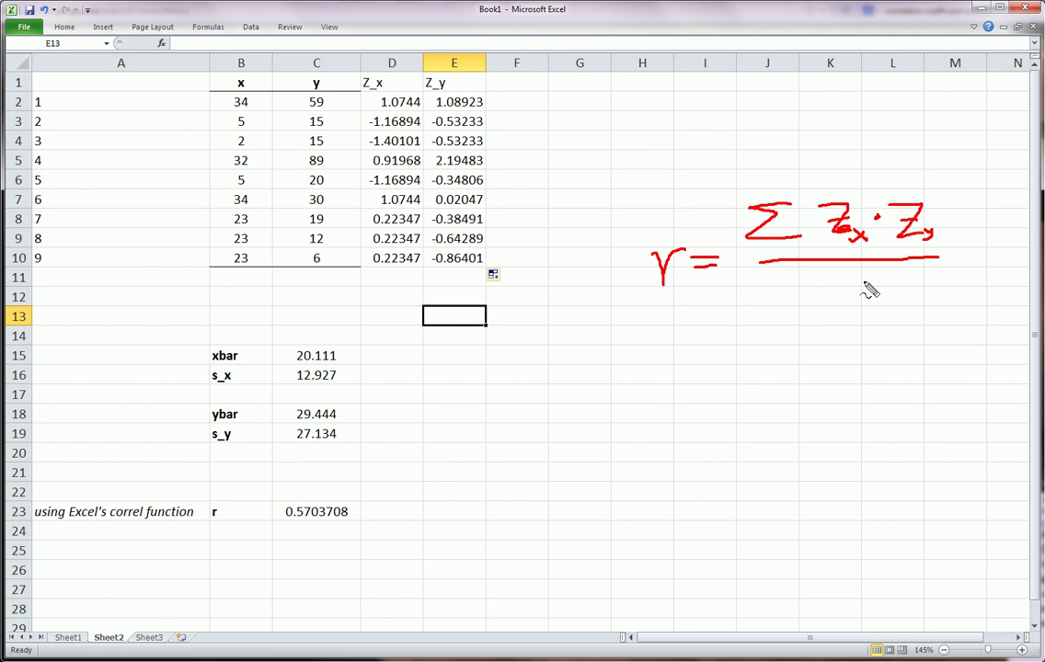
mouse_move(797, 308)
left_mouse_down()
mouse_move(819, 289)
mouse_move(829, 308)
mouse_move(870, 293)
mouse_move(889, 310)
left_mouse_up()
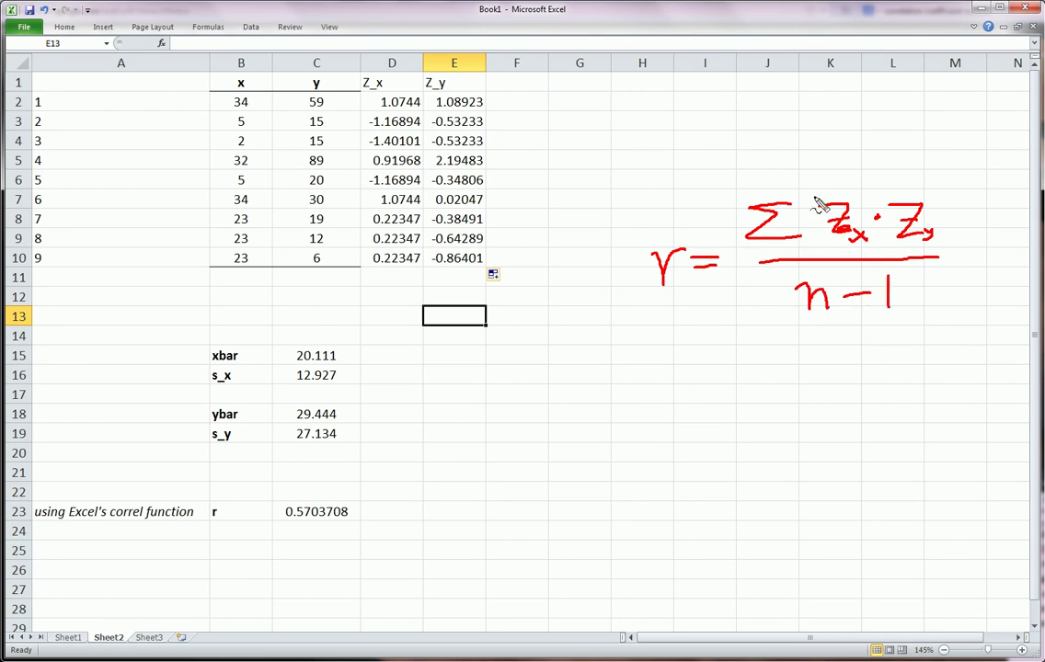
mouse_move(810, 193)
left_mouse_down()
mouse_move(915, 199)
mouse_move(904, 260)
mouse_move(802, 197)
left_mouse_up()
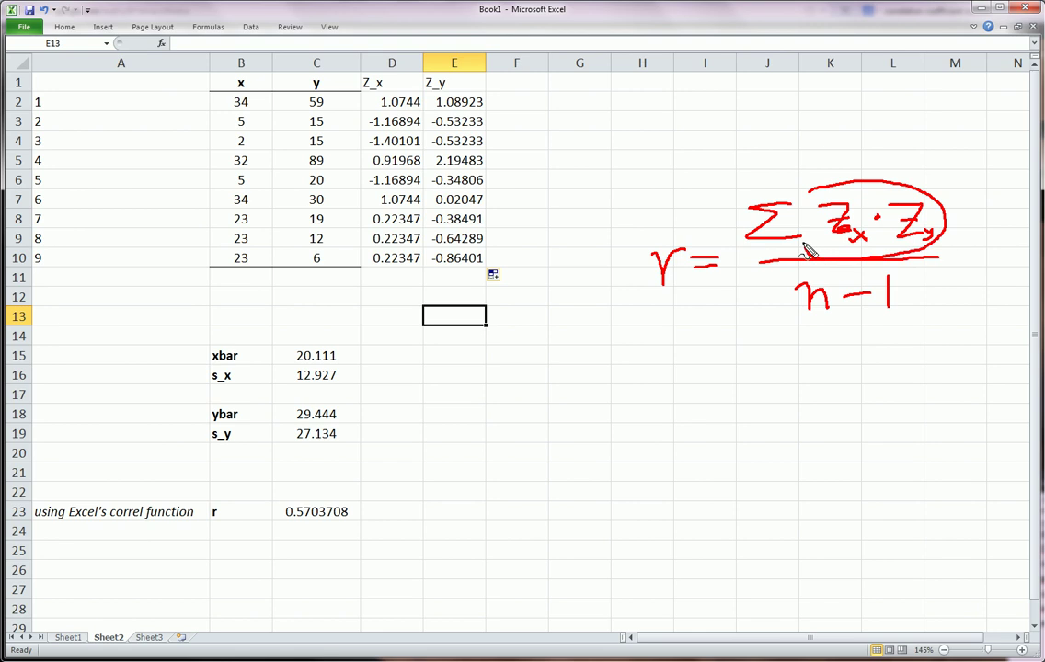
Clear the ink, enter the header 'Z_x * Z_y' in F1 and fit the column to it.
key("Escape")
left_click(516, 82)
type("=")
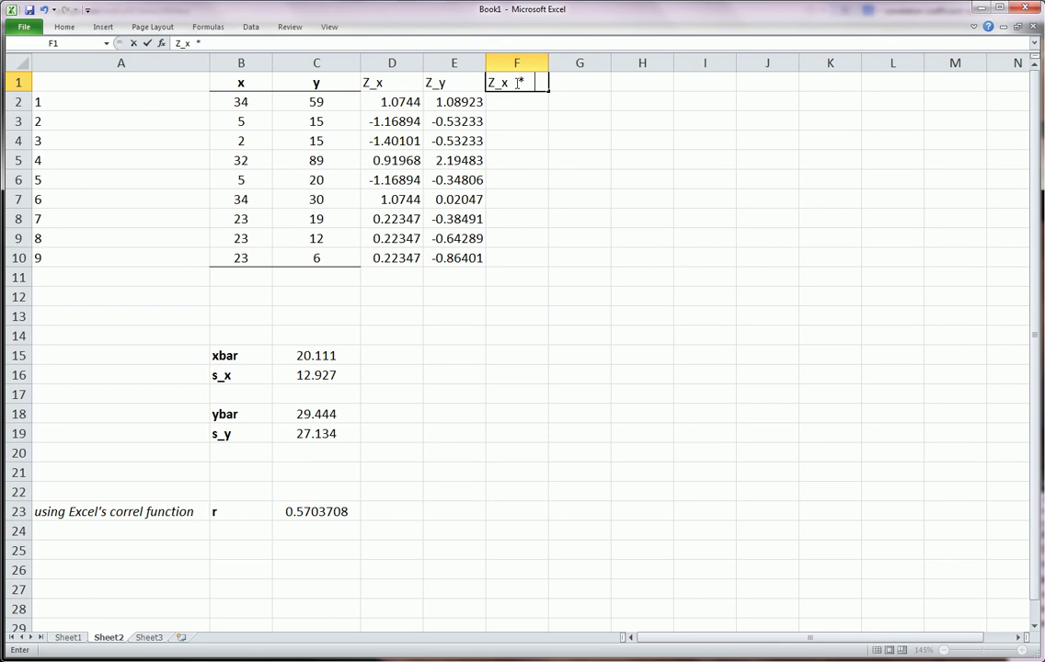
type("y")
key("Return")
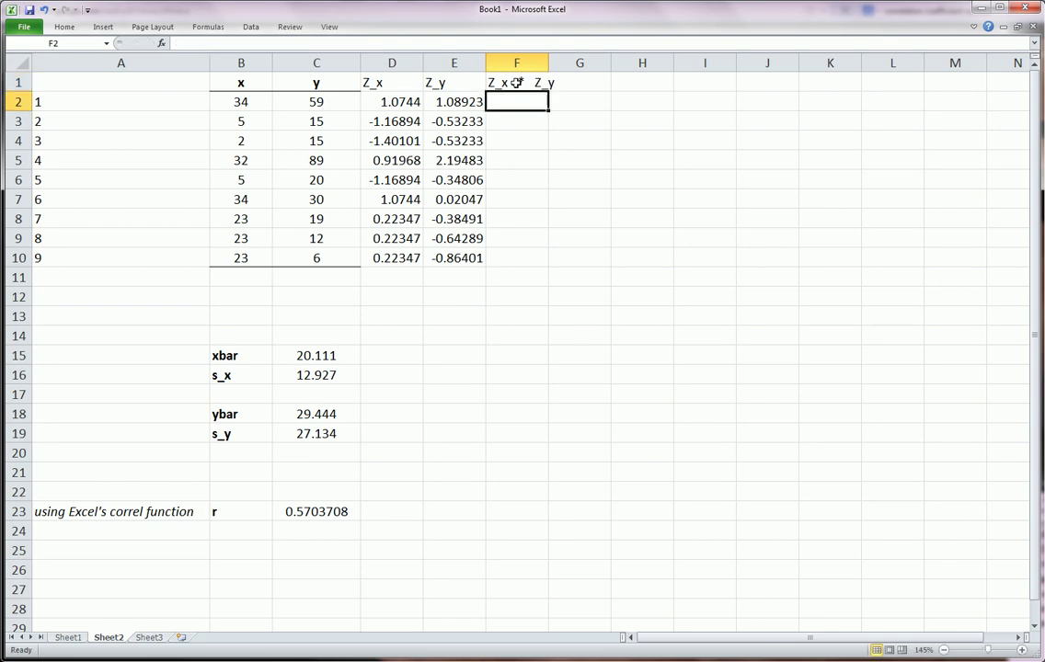
double_click(550, 64)
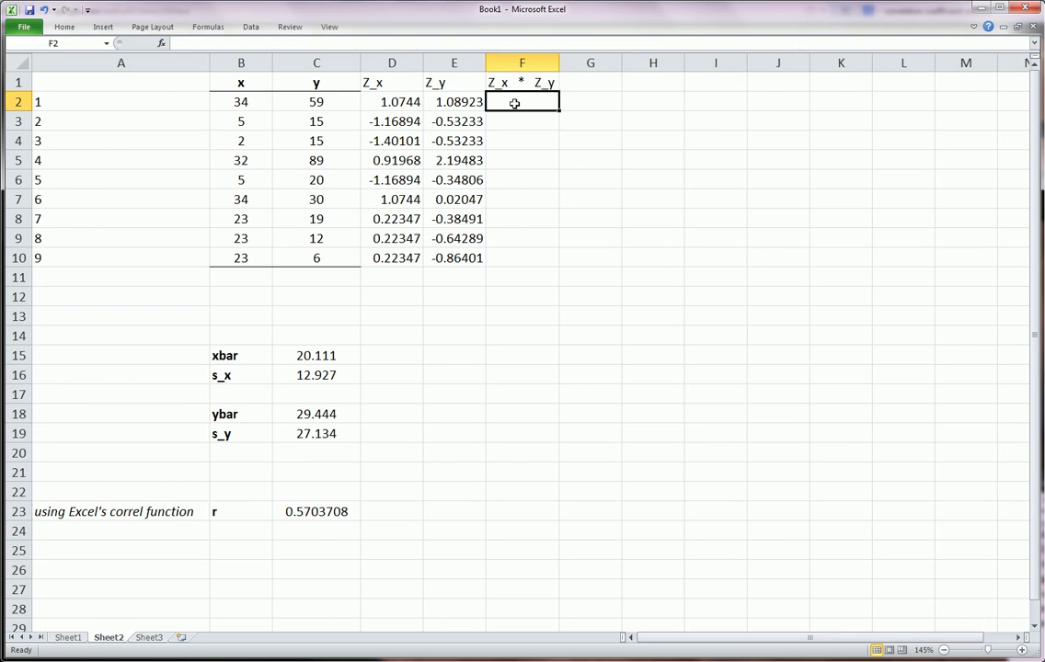
Enter =D2*E2 in F2 and fill the product formula down to F10.
type("=")
left_click(401, 102)
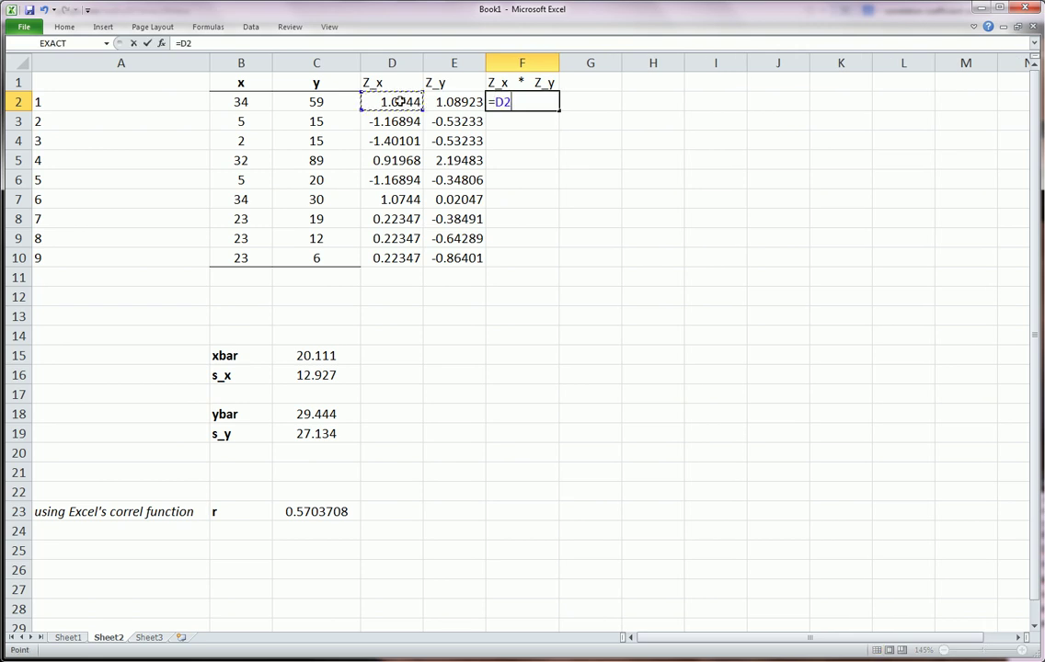
type("*")
left_click(445, 103)
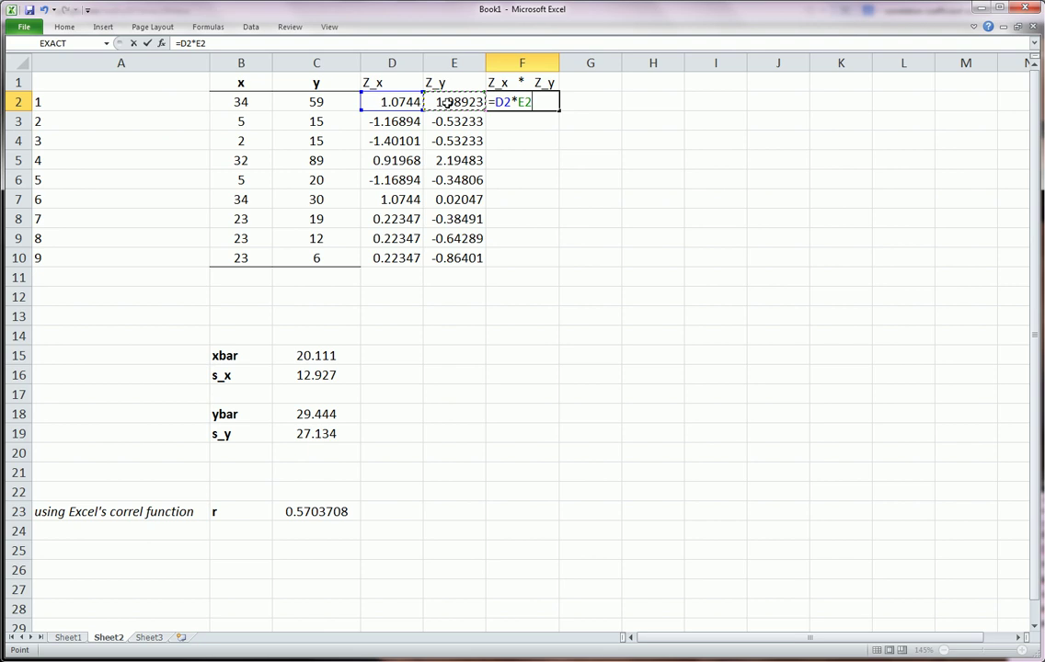
key("Return")
left_click(520, 101)
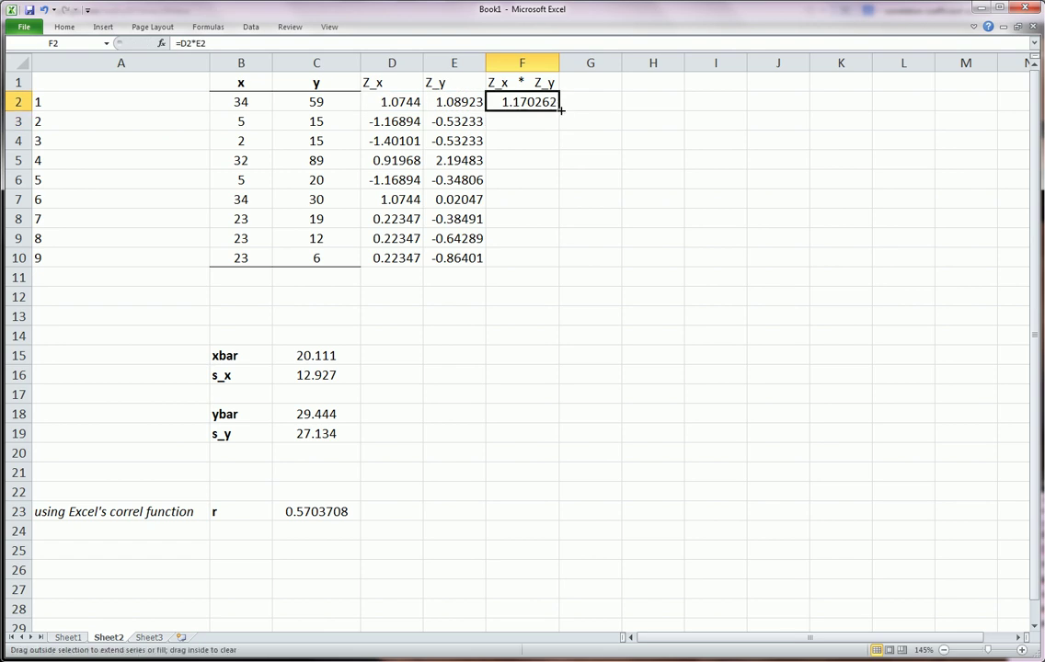
left_click_drag(557, 105, 560, 265)
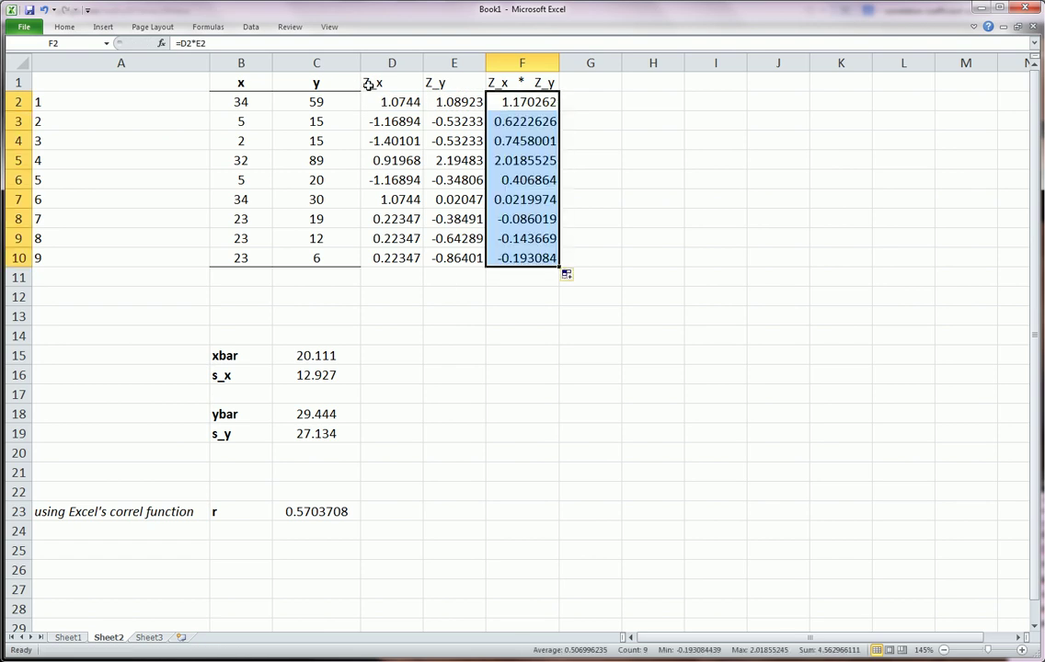
Make the header cells B1:F1 bold, bordered and centred.
left_click_drag(264, 82, 530, 86)
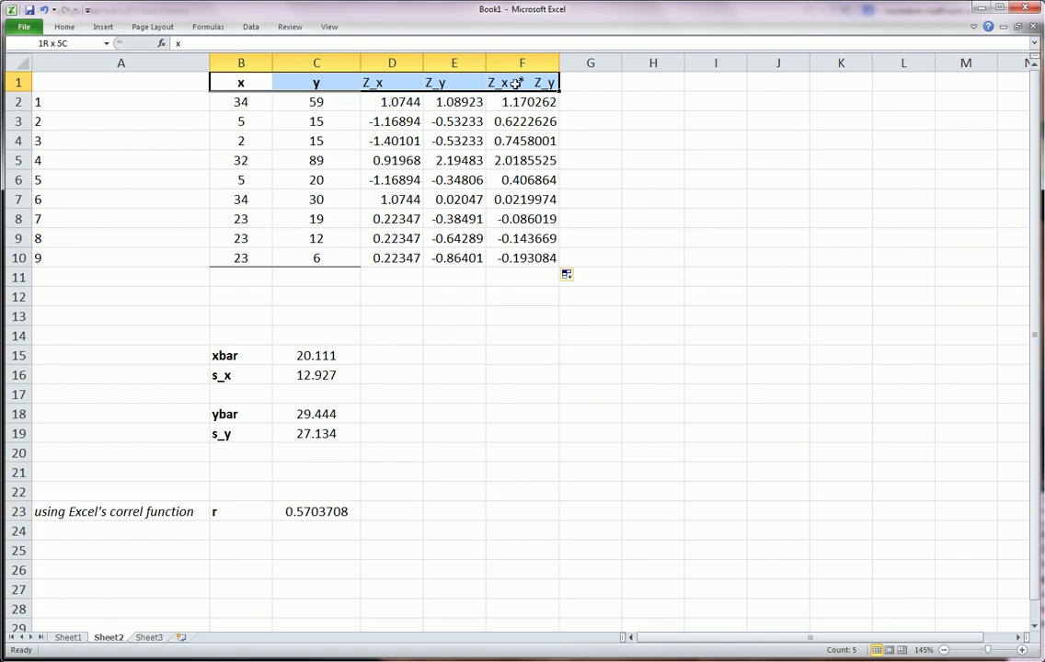
left_click(64, 27)
left_click(117, 68)
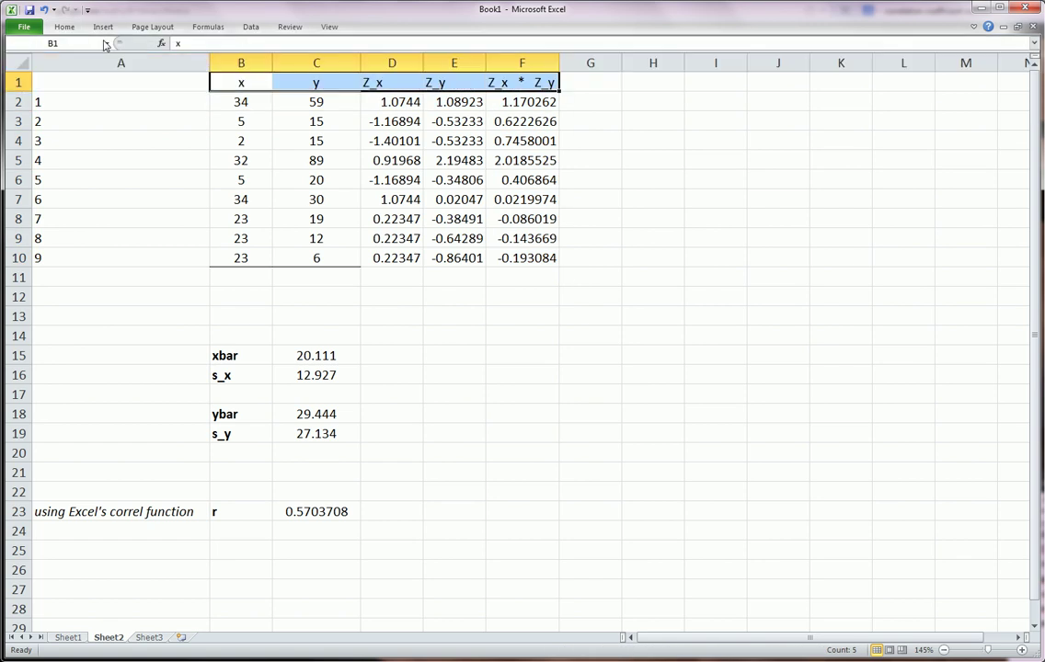
left_click(65, 27)
left_click(117, 69)
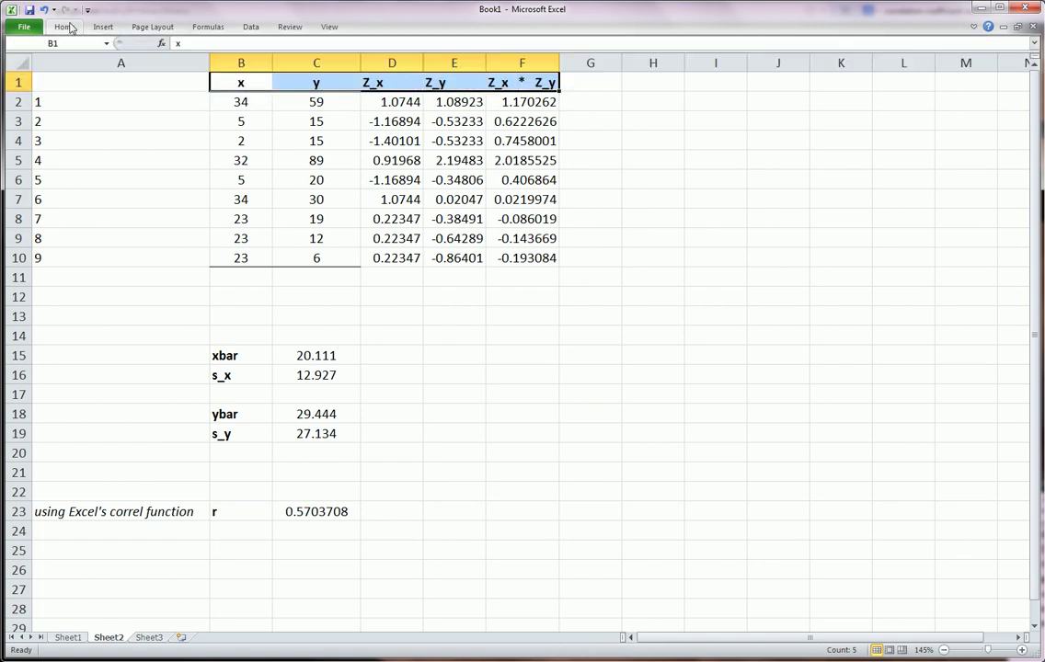
left_click(65, 27)
left_click(178, 69)
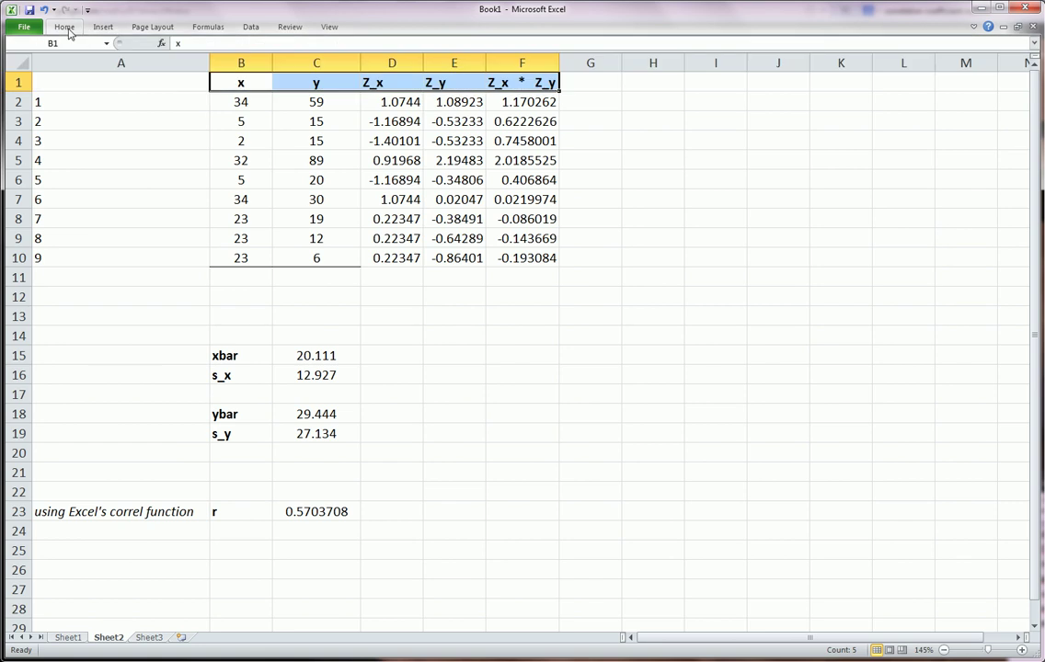
left_click(64, 27)
left_click(272, 70)
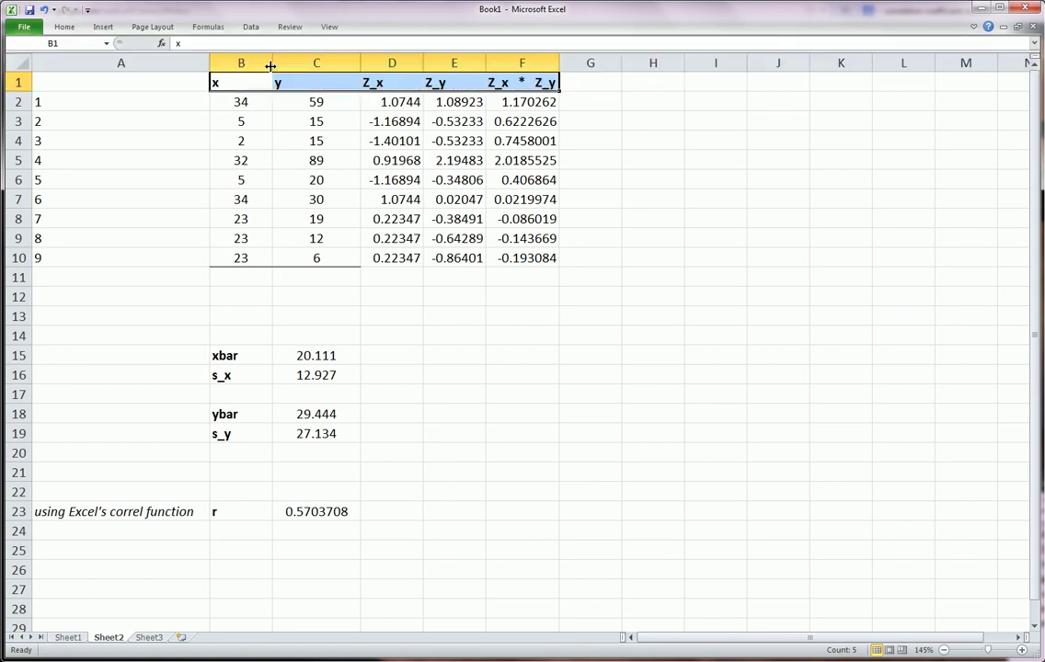
left_click(65, 26)
left_click(296, 69)
Autofit column F to show full decimals and check the product formulas.
left_click(609, 171)
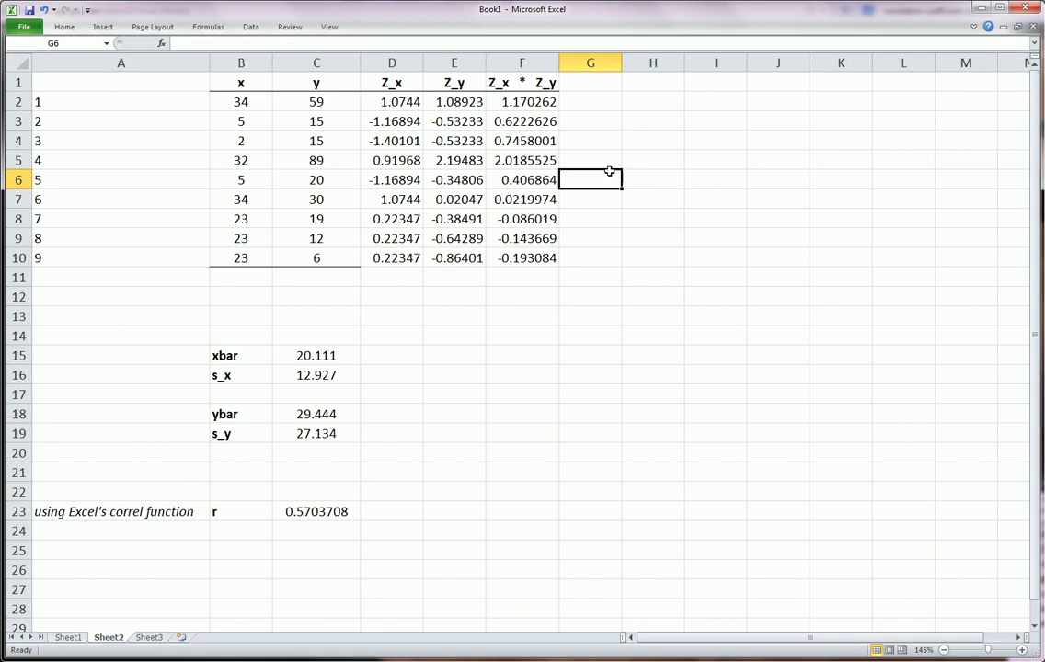
double_click(558, 68)
left_click(534, 239)
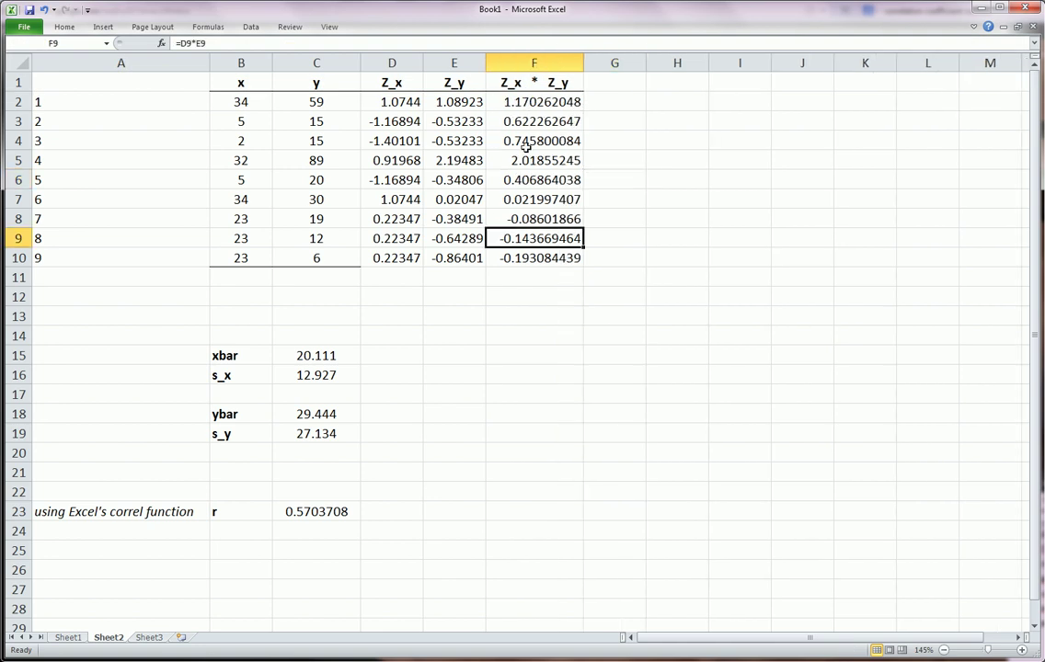
left_click(521, 106)
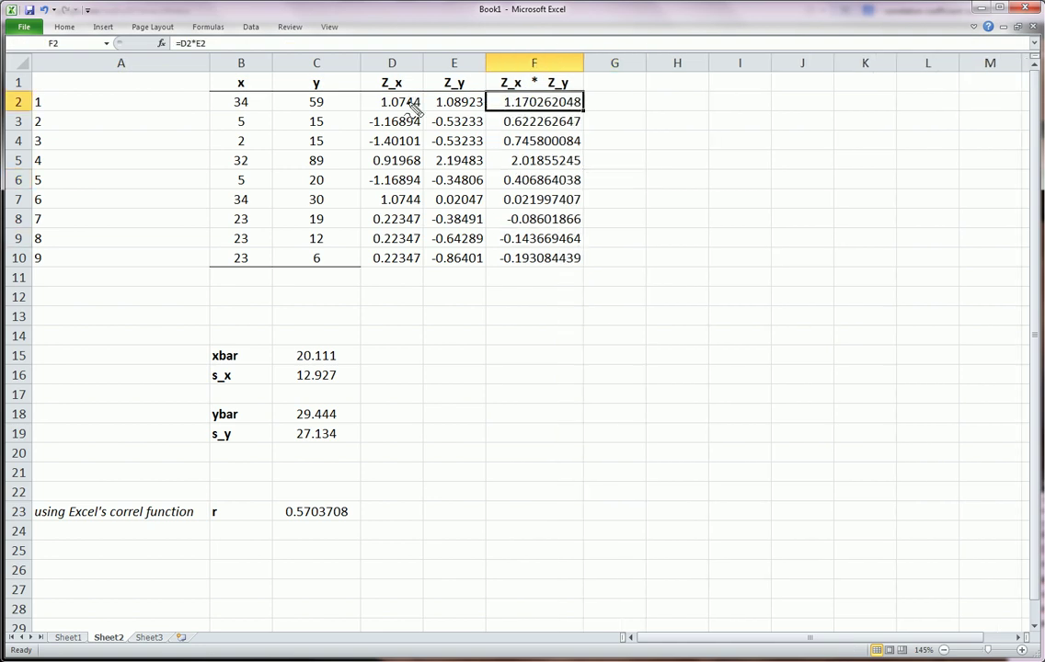
Circle the Z_x value in D2 and the products in column F, then clear the ink.
mouse_move(385, 99)
left_mouse_down()
mouse_move(378, 116)
mouse_move(379, 97)
mouse_move(494, 109)
mouse_move(416, 101)
left_mouse_up()
mouse_move(552, 112)
left_mouse_down()
mouse_move(552, 239)
mouse_move(570, 250)
left_mouse_up()
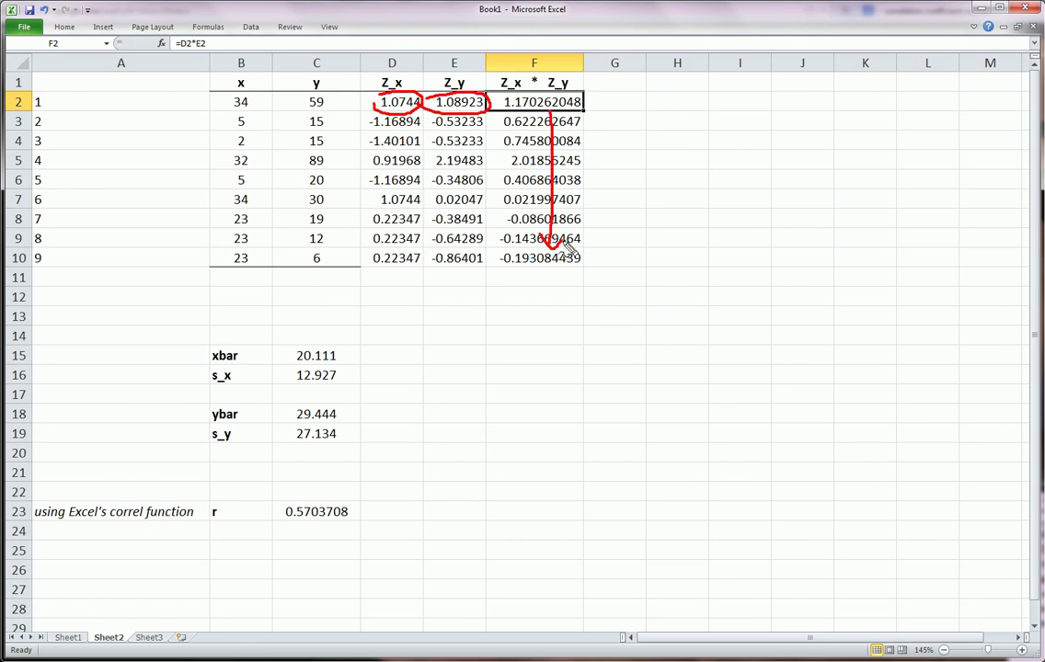
key("Escape")
With the pen, sketch Σ Z_x Z_y over n-1 beside the table.
key("ctrl+2")
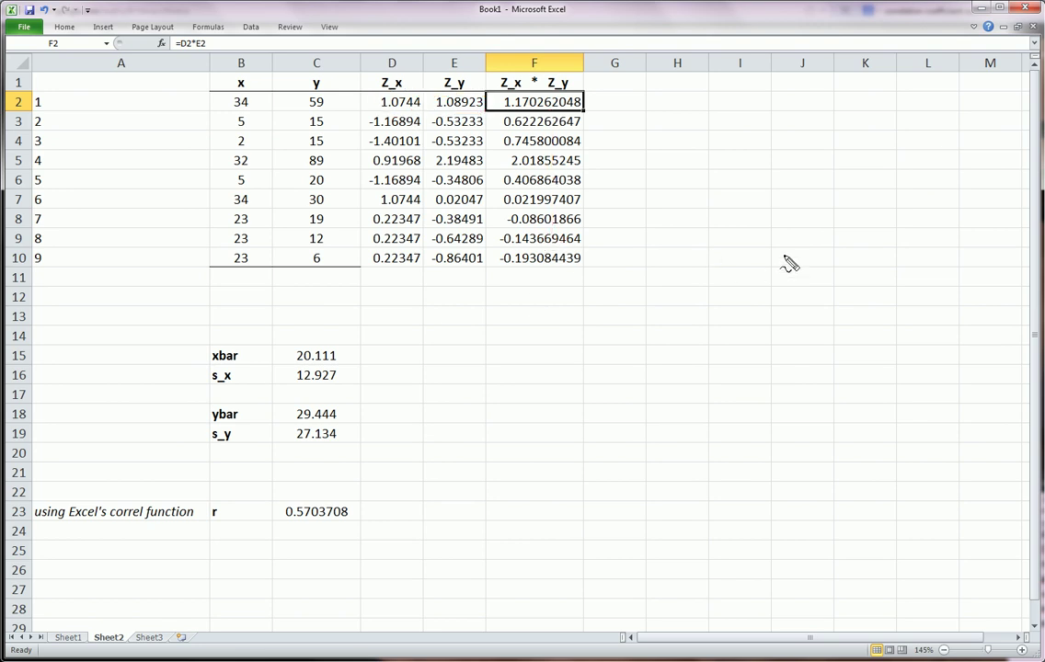
mouse_move(788, 255)
left_mouse_down()
mouse_move(771, 280)
mouse_move(781, 311)
mouse_move(794, 311)
left_mouse_up()
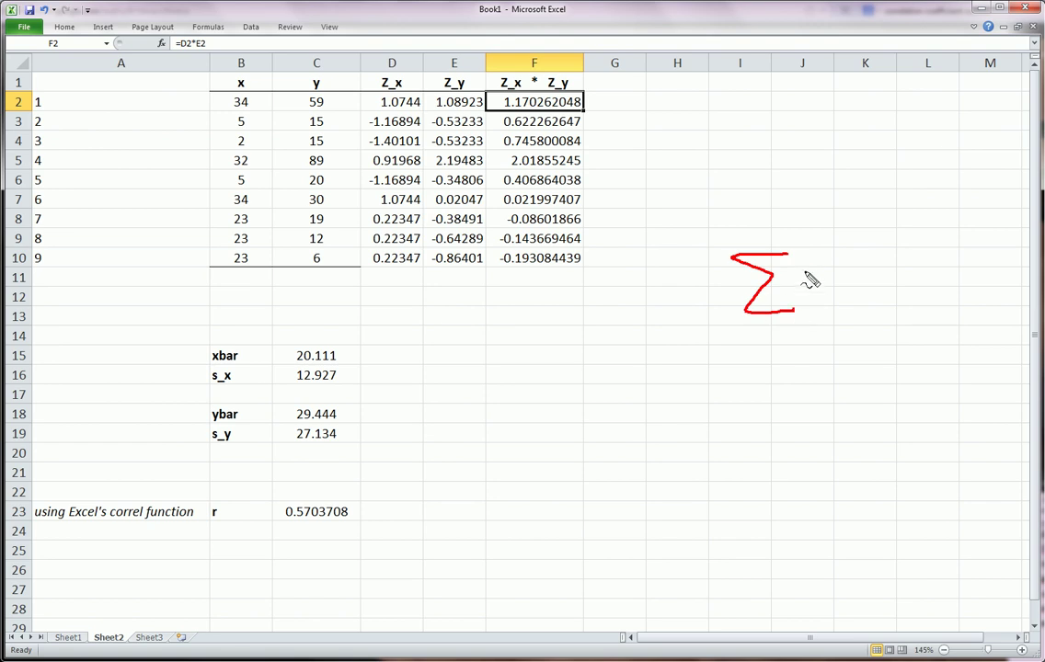
left_click_drag(804, 264, 852, 299)
mouse_move(879, 251)
left_mouse_down()
mouse_move(899, 293)
mouse_move(928, 300)
left_mouse_up()
left_click_drag(936, 287, 925, 309)
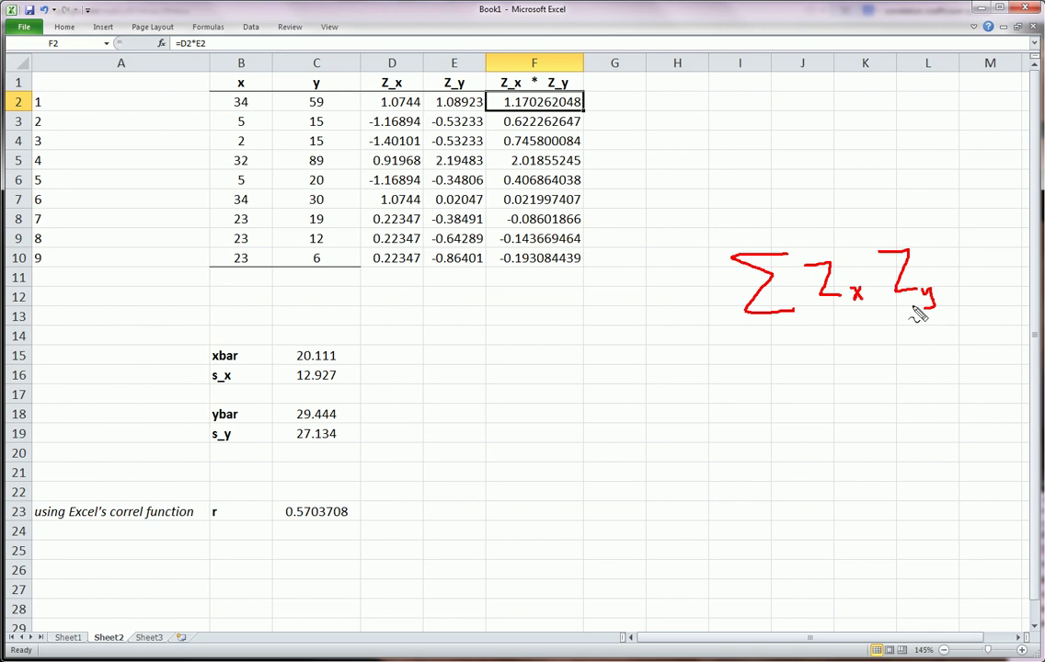
left_click_drag(739, 341, 941, 305)
mouse_move(827, 350)
left_mouse_down()
mouse_move(863, 353)
mouse_move(867, 366)
mouse_move(889, 348)
left_mouse_up()
left_click_drag(905, 330, 910, 364)
mouse_move(487, 272)
left_mouse_down()
mouse_move(548, 265)
mouse_move(589, 293)
mouse_move(491, 292)
left_mouse_up()
Erase the ink, label E11 'sum' and enter =SUM(F2:F10) in F11, giving 4.562966111.
key("Escape")
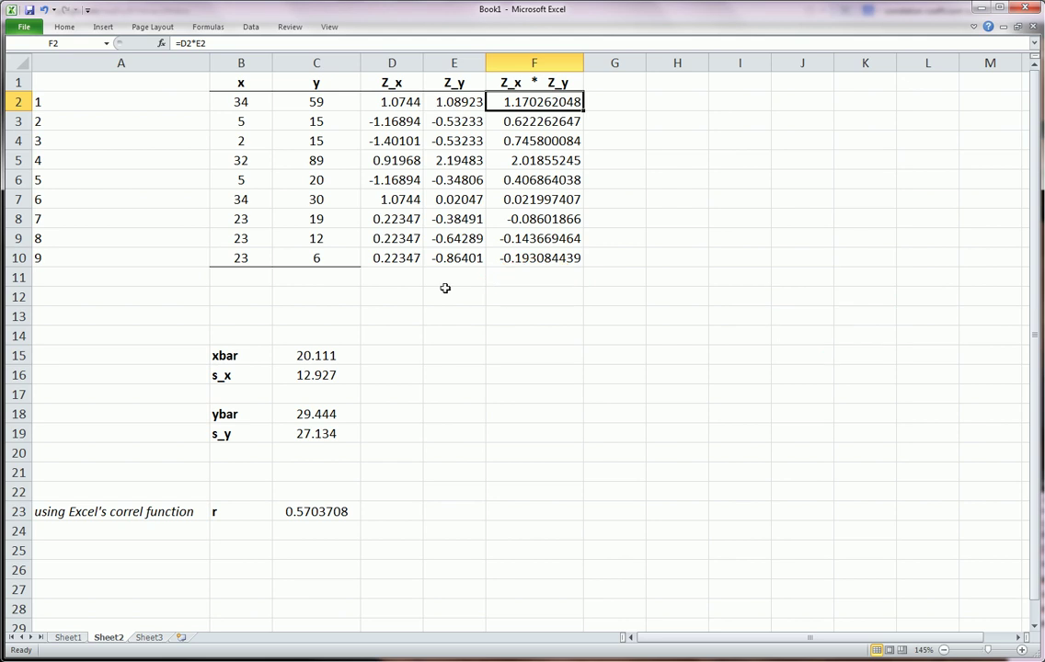
left_click(446, 281)
type("sum")
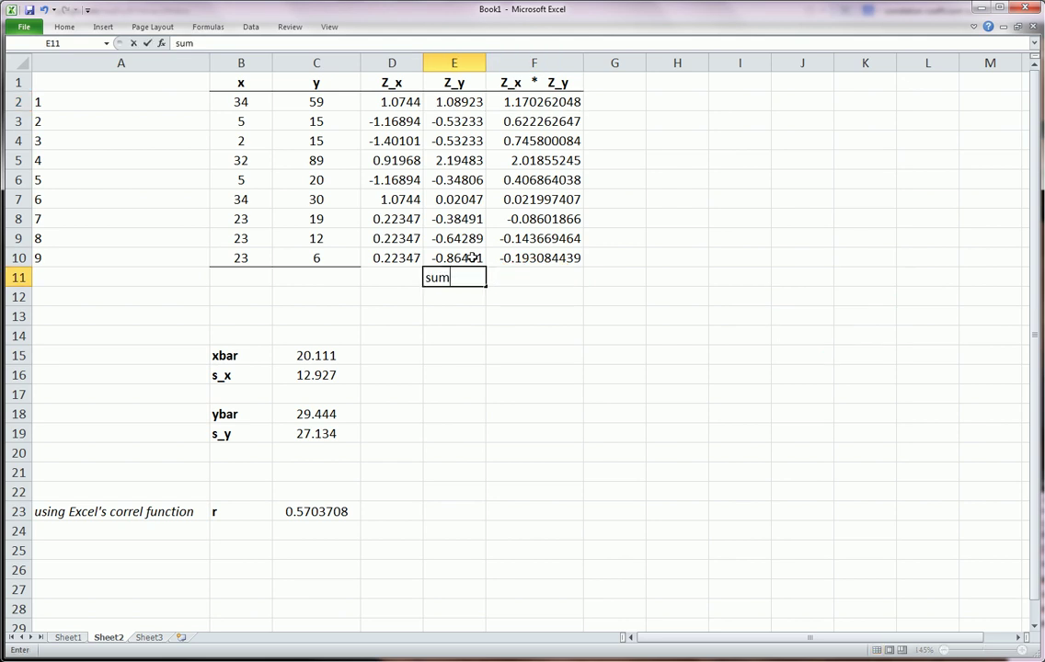
key("Tab")
type("=")
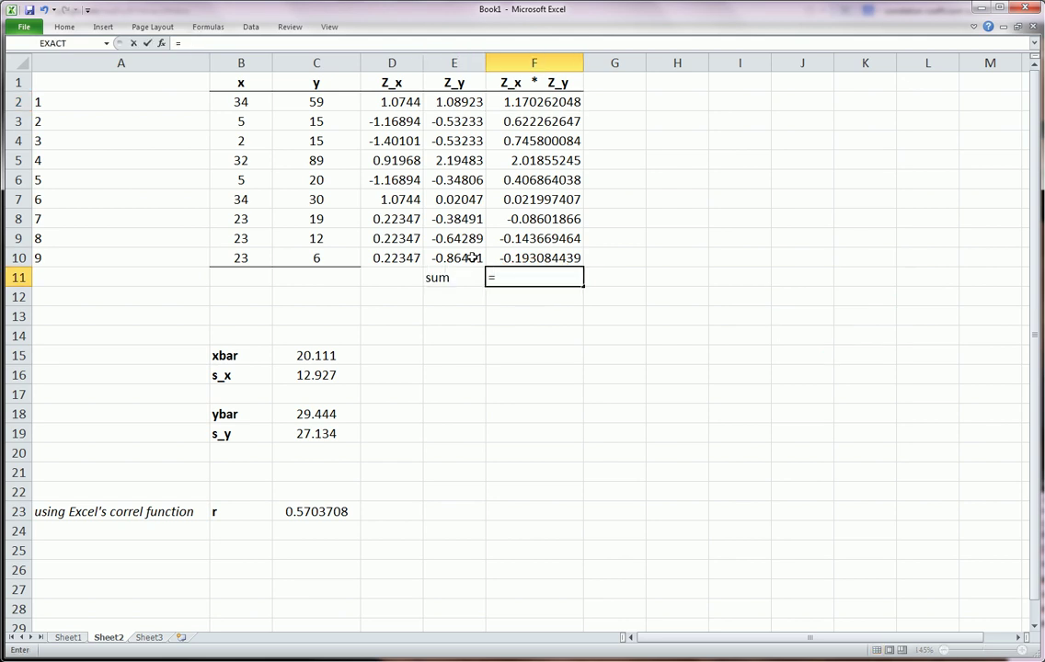
type("sum(")
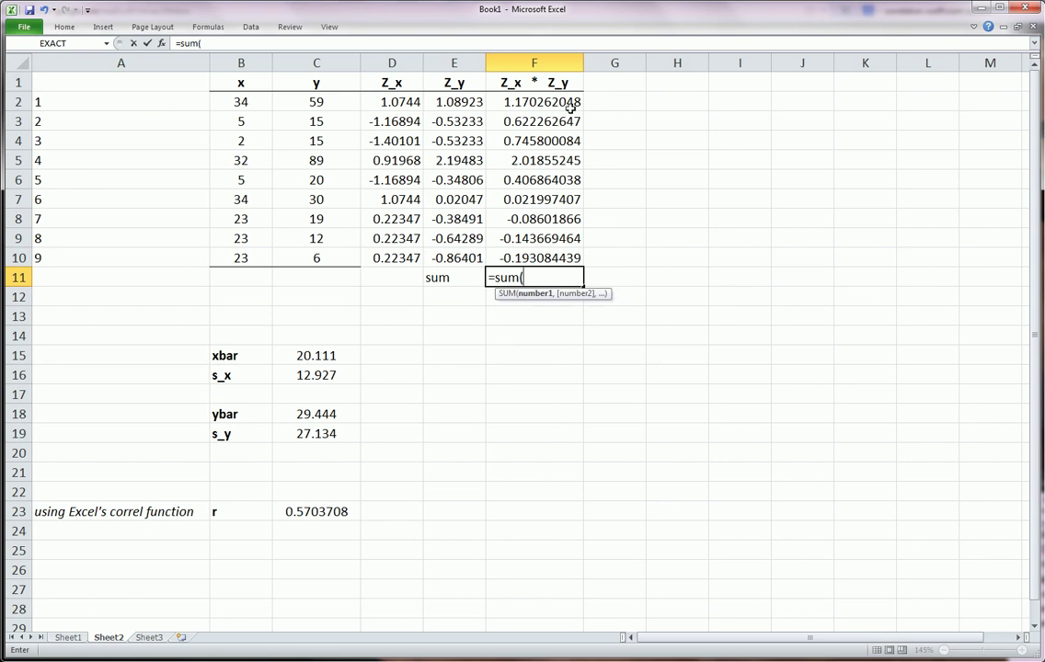
left_click_drag(571, 108, 563, 250)
type(")")
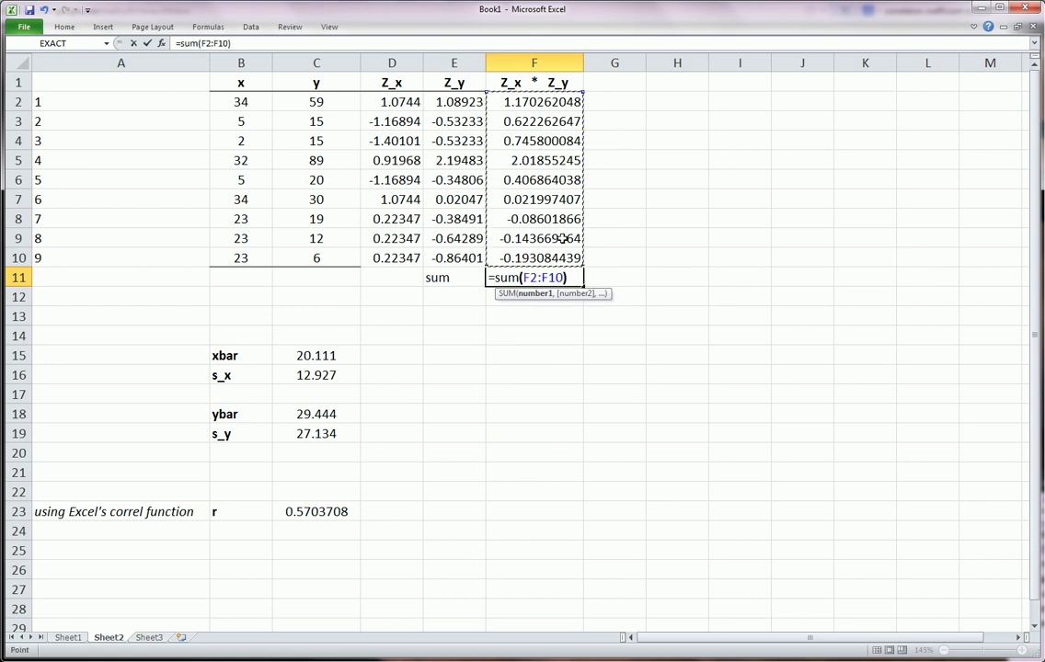
key("Return")
key("Left")
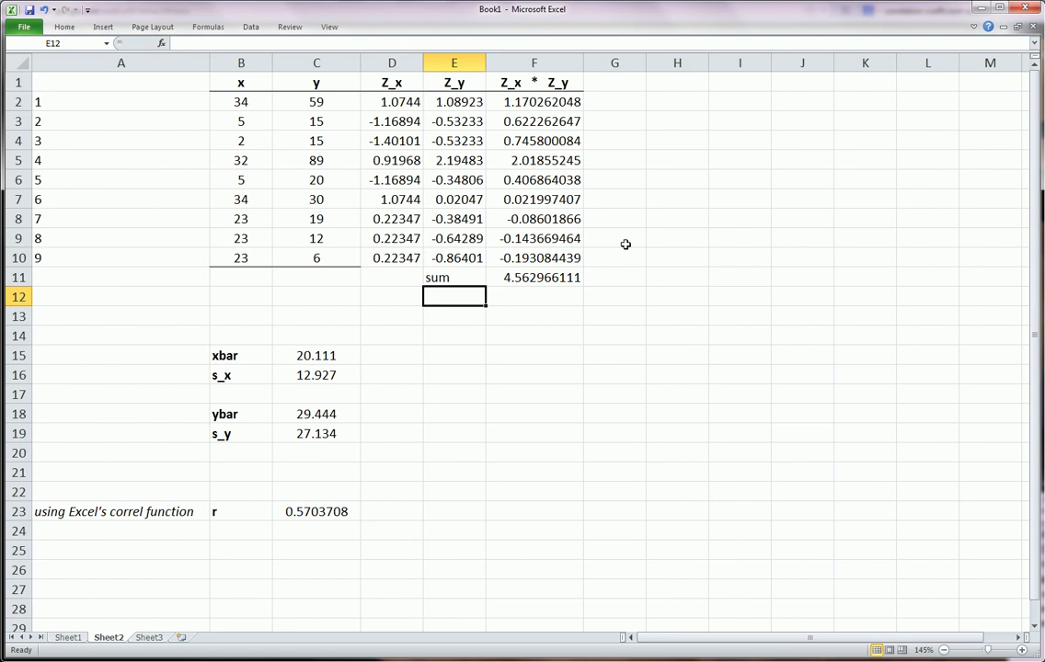
left_click(547, 274)
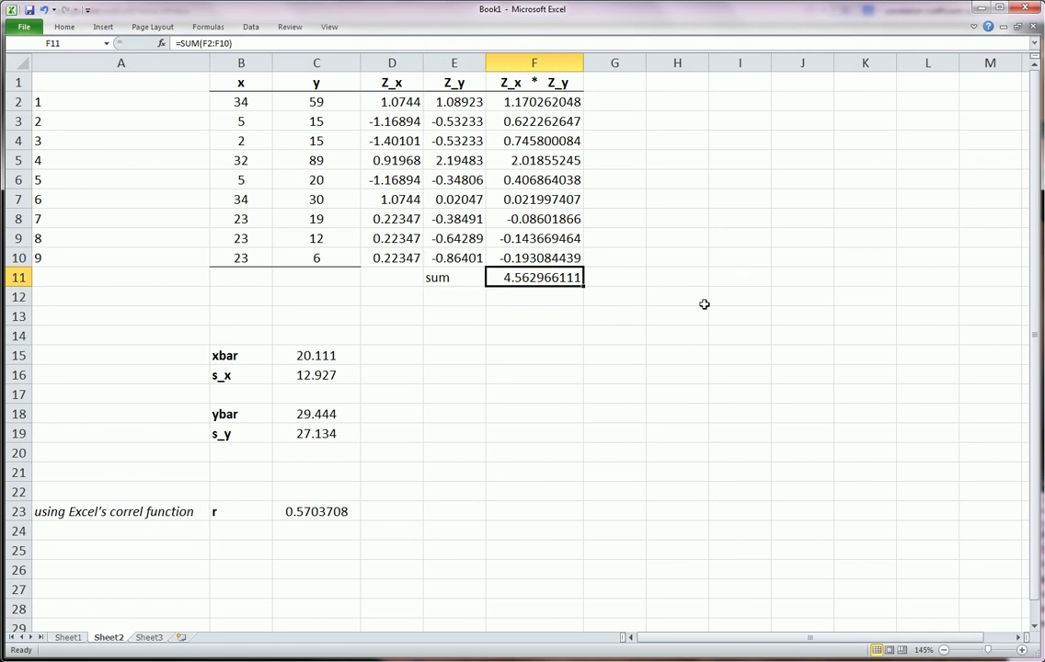
Label E15 'n' and enter =COUNT(F2:F10) in F15, showing 9.
left_click(453, 323)
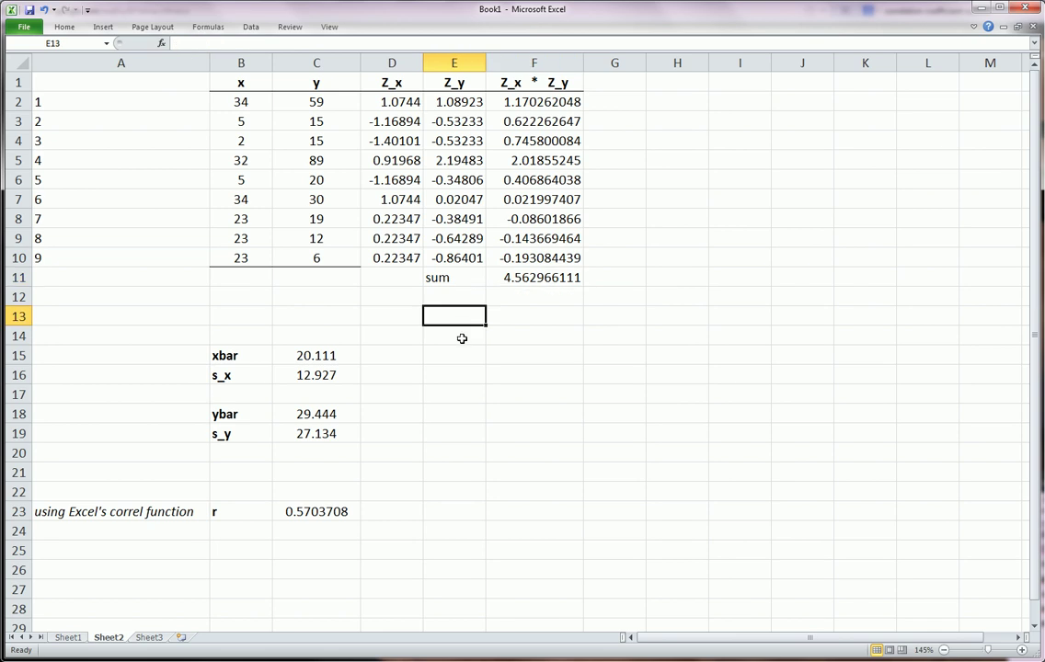
left_click(463, 347)
type("n")
key("Tab")
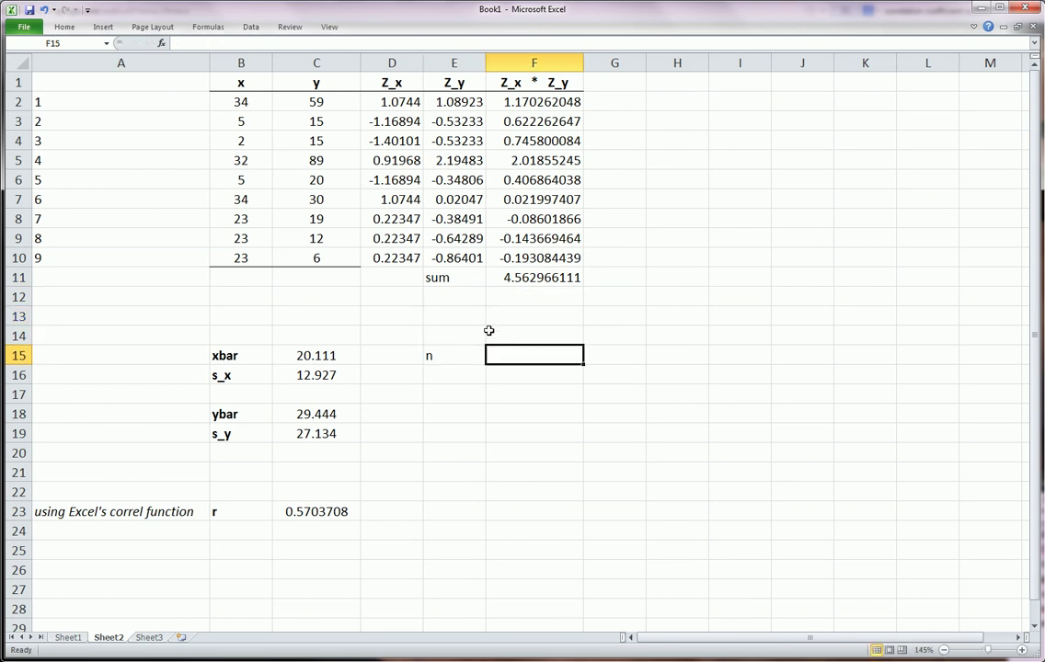
type("=")
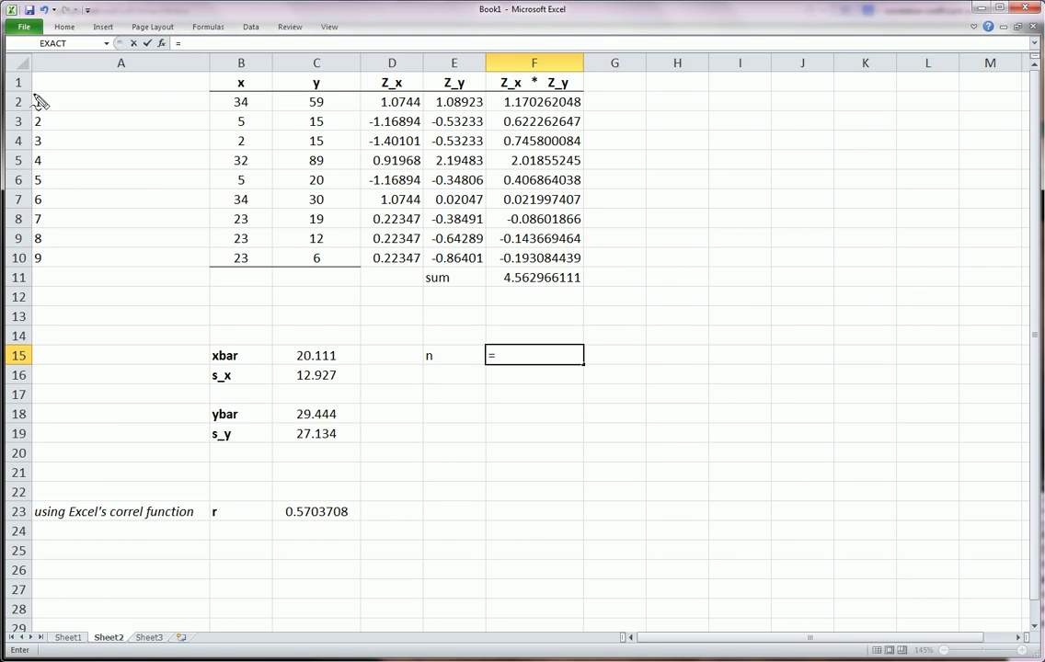
mouse_move(35, 92)
left_mouse_down()
mouse_move(77, 148)
mouse_move(51, 280)
mouse_move(19, 237)
mouse_move(35, 92)
left_mouse_up()
key("Escape")
type("count(")
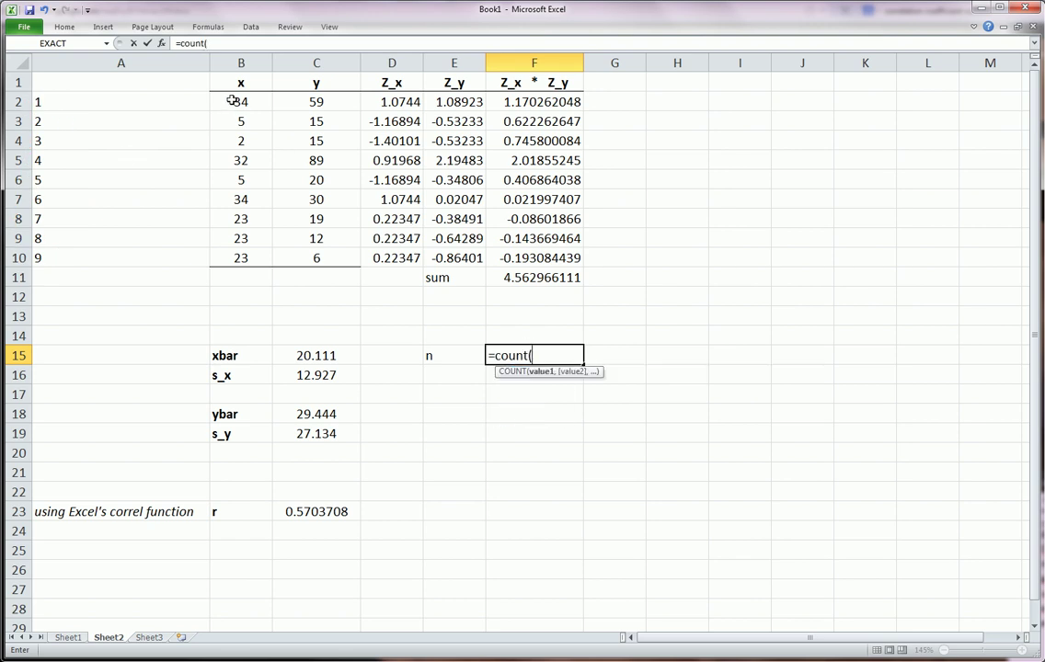
left_click_drag(233, 101, 243, 249)
left_click_drag(572, 104, 563, 254)
key("Return")
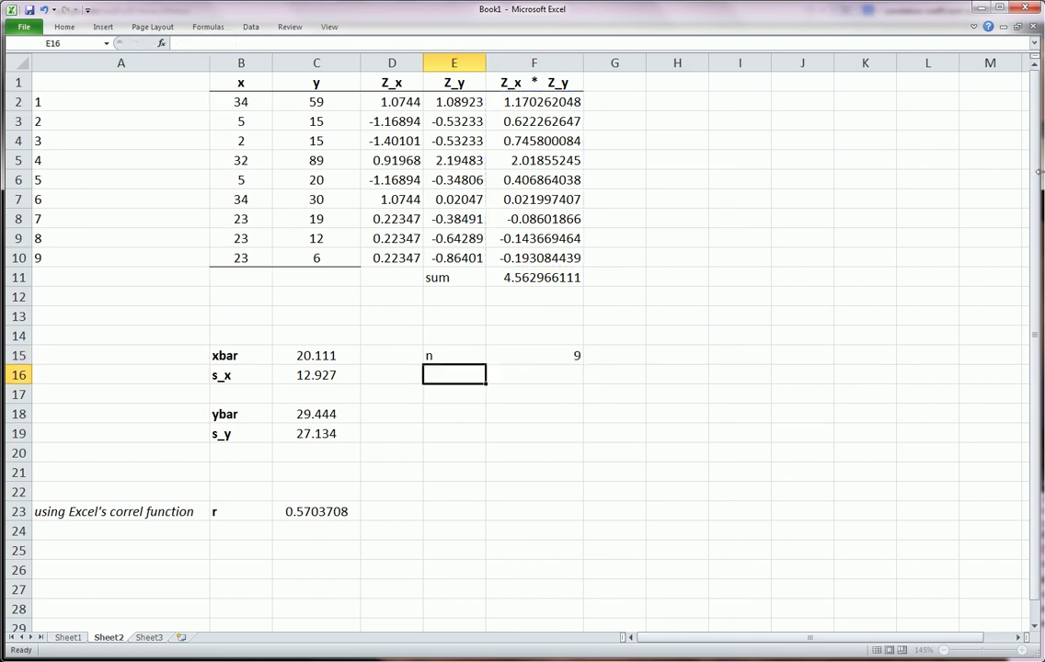
Label cell E16 'n-1'.
left_click(471, 353)
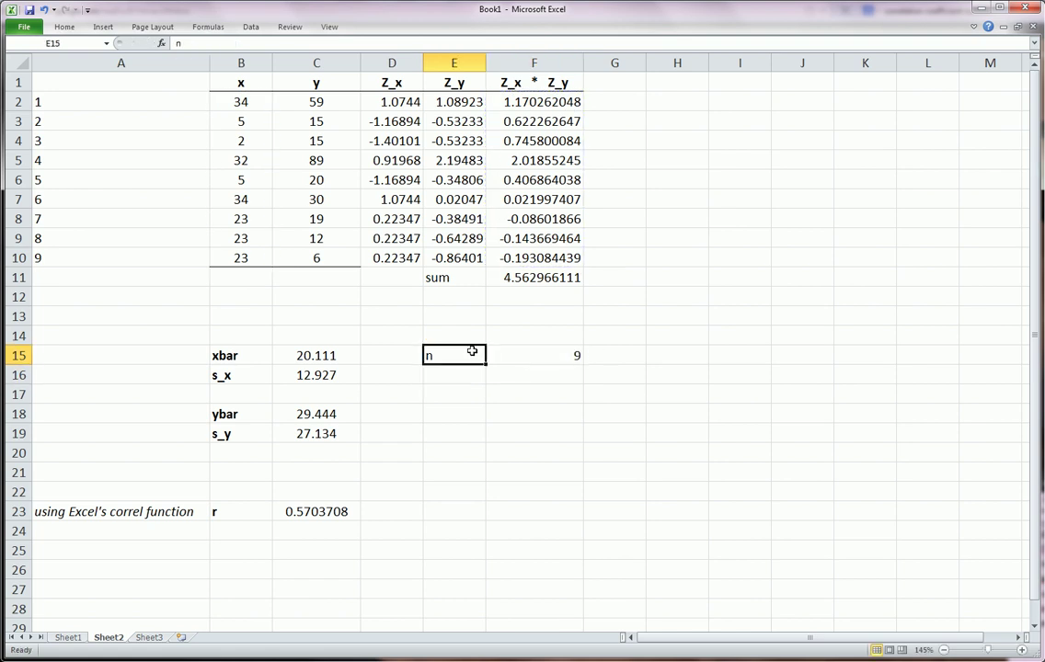
key("Right")
key("Down")
key("Down")
key("Down")
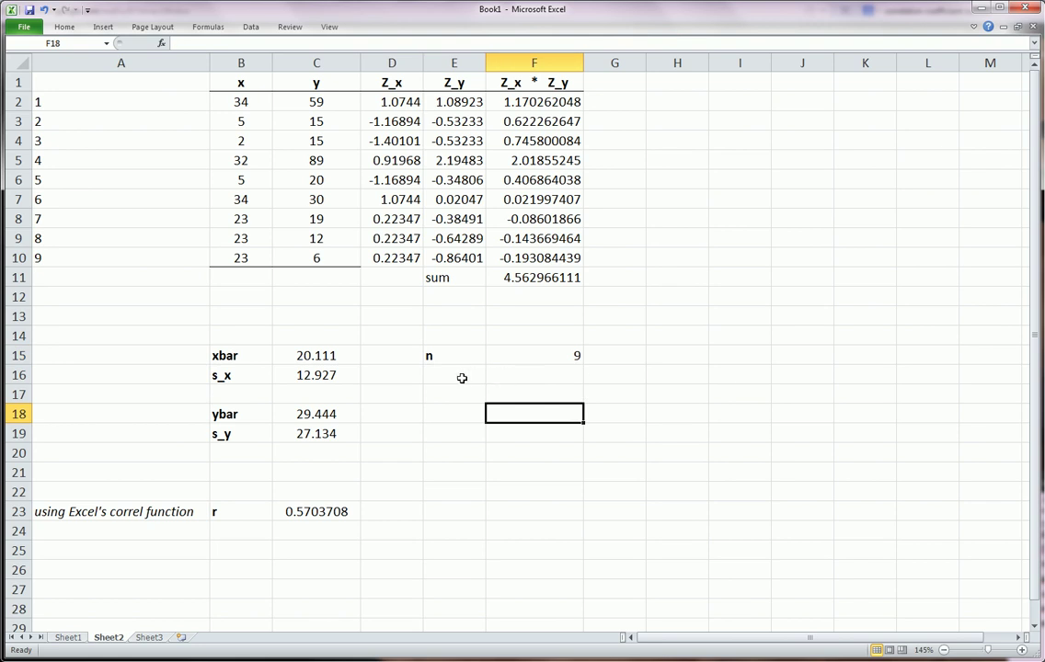
left_click(462, 378)
type("n-")
key("Tab")
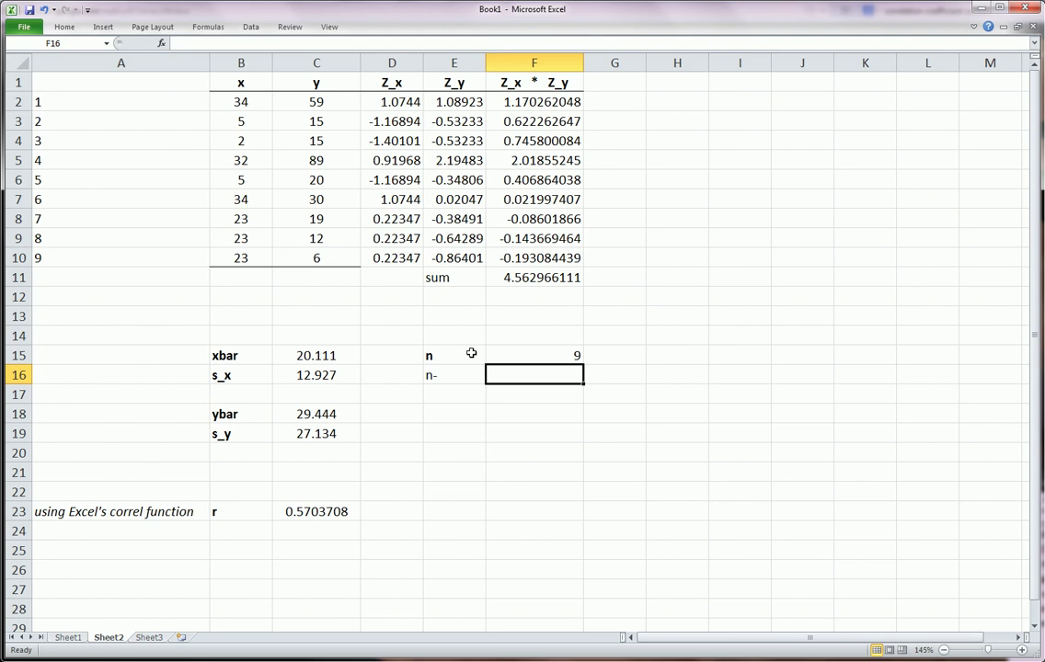
key("Left")
type("n")
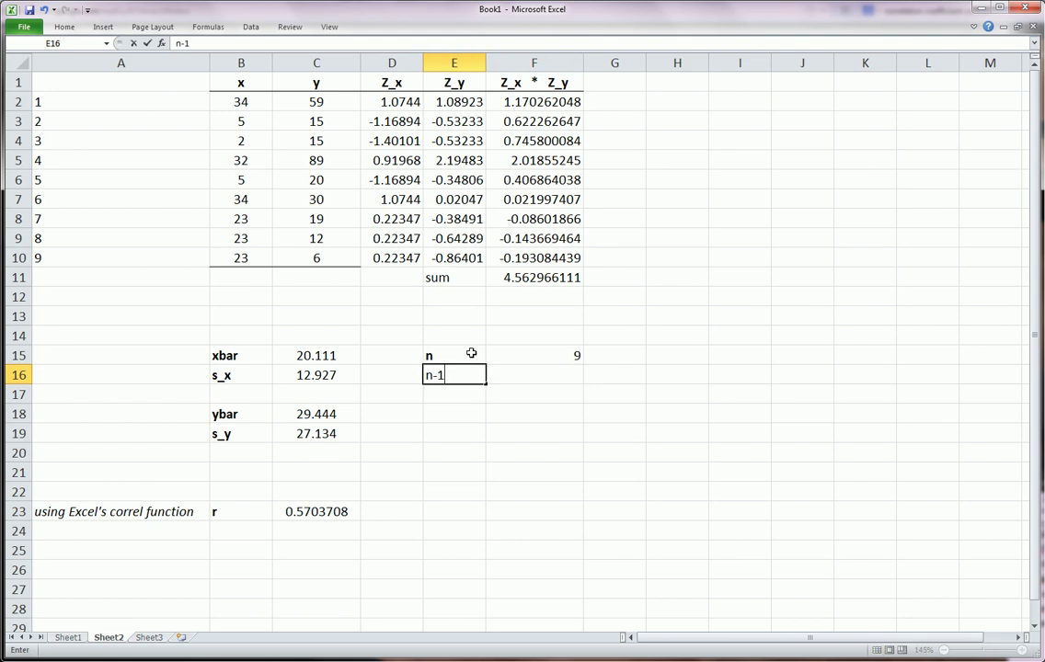
key("Tab")
Enter =F15-1 in F16 so it shows 8, then type r in E19.
type("=")
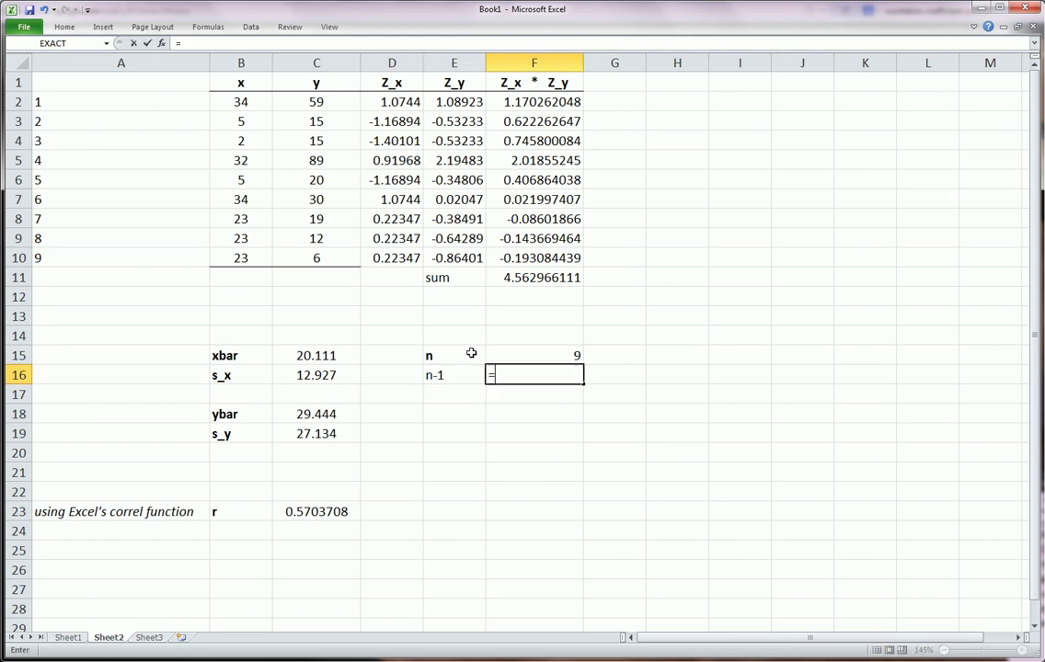
key("Up")
type("-")
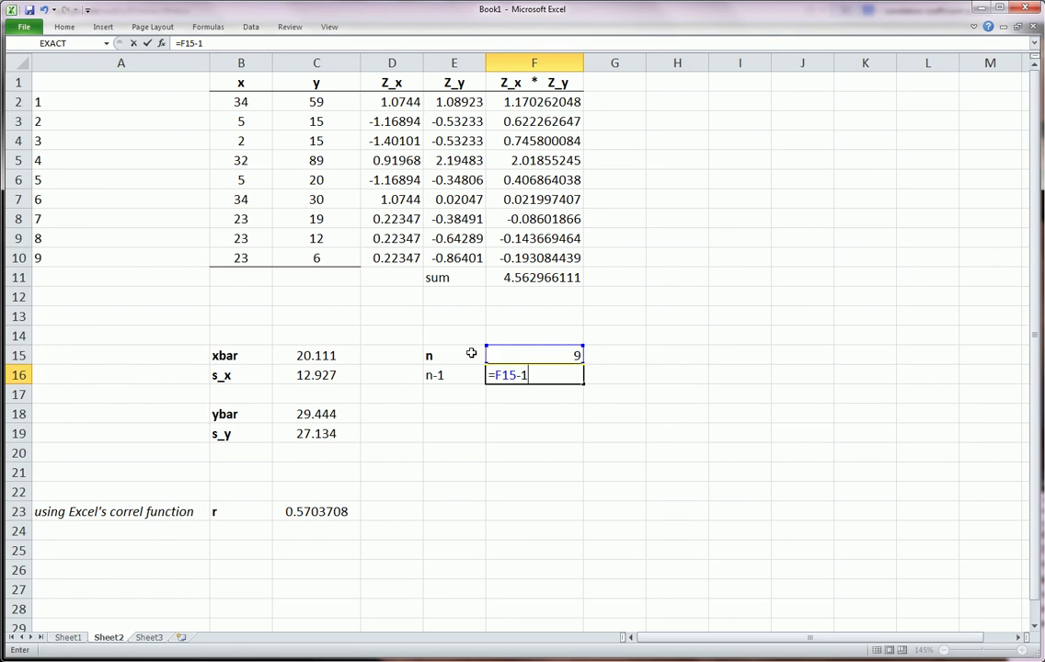
key("Return")
left_click(463, 417)
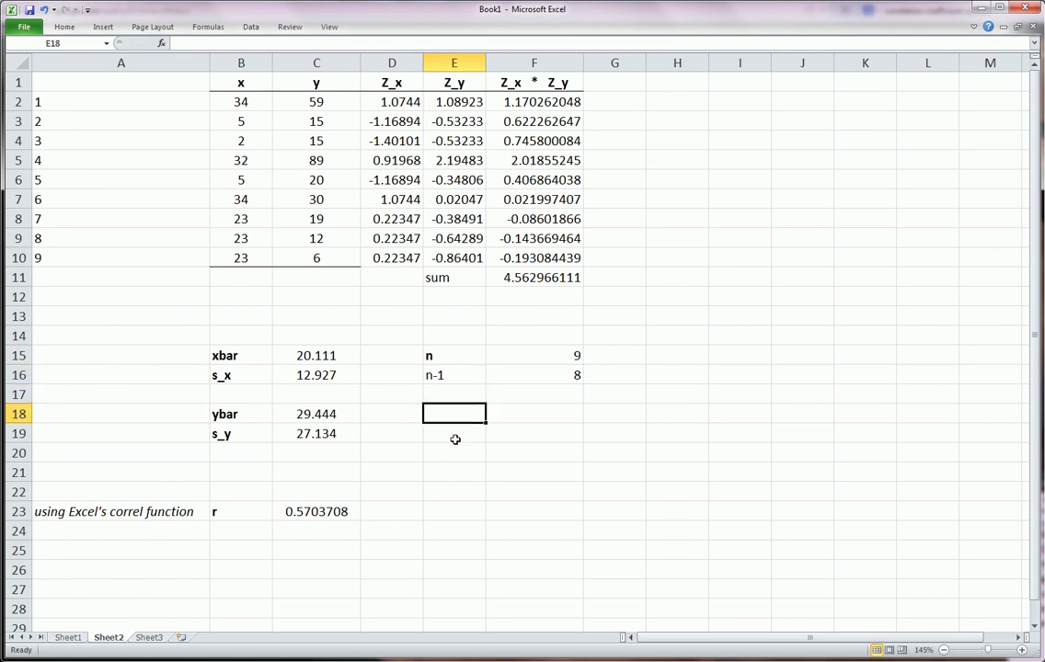
left_click(454, 436)
type("r")
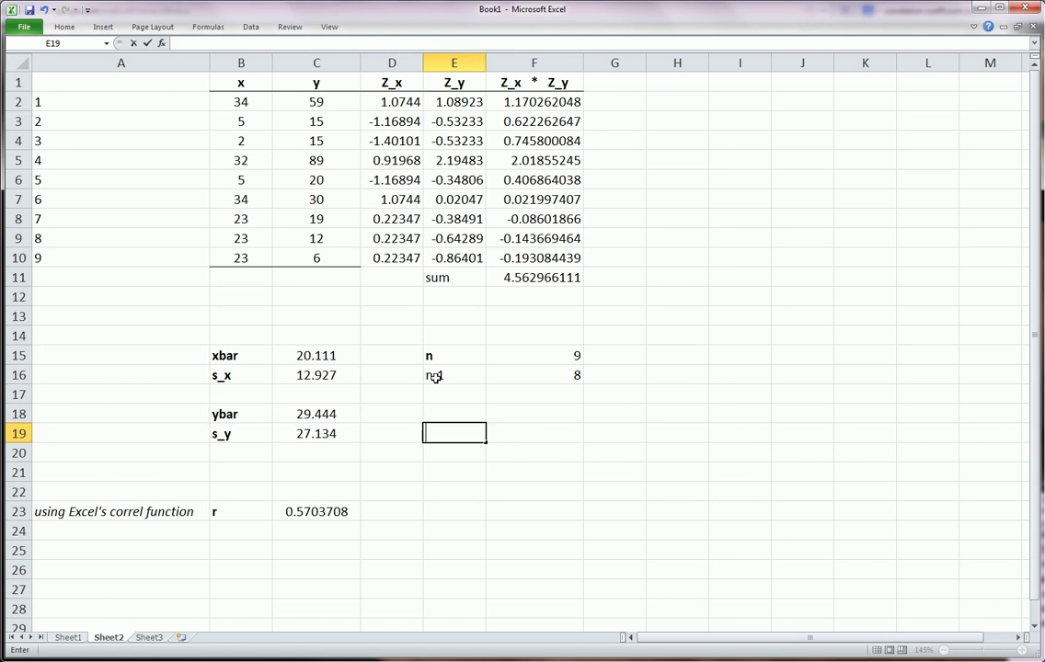
Add the labels 'Calculated Manually' and 'r' in the row beside H21.
key("Return")
key("Return")
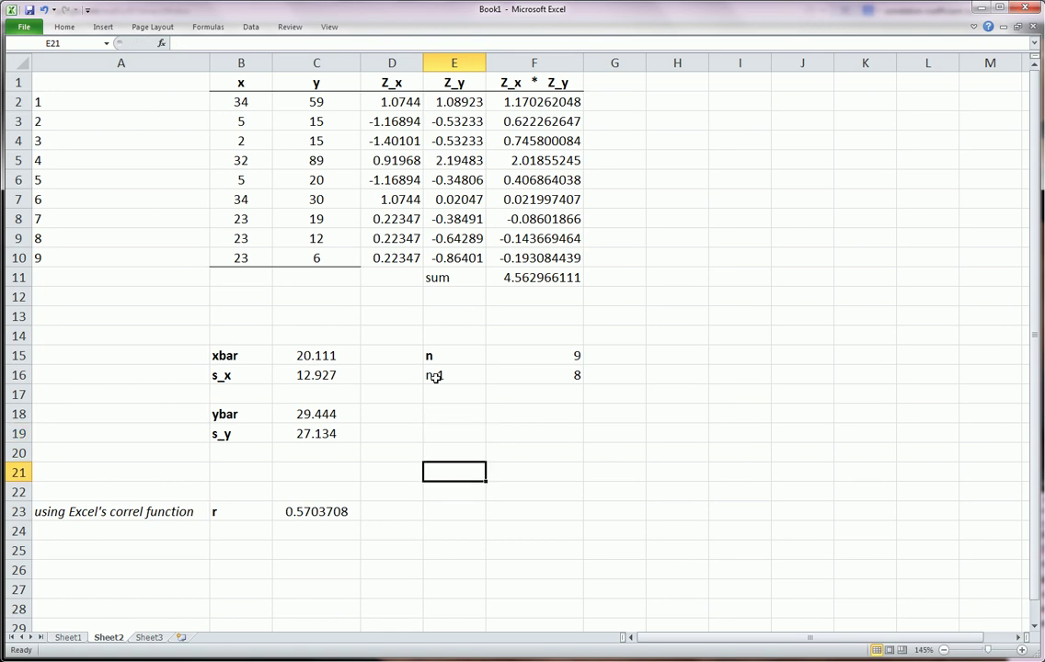
type("Cal")
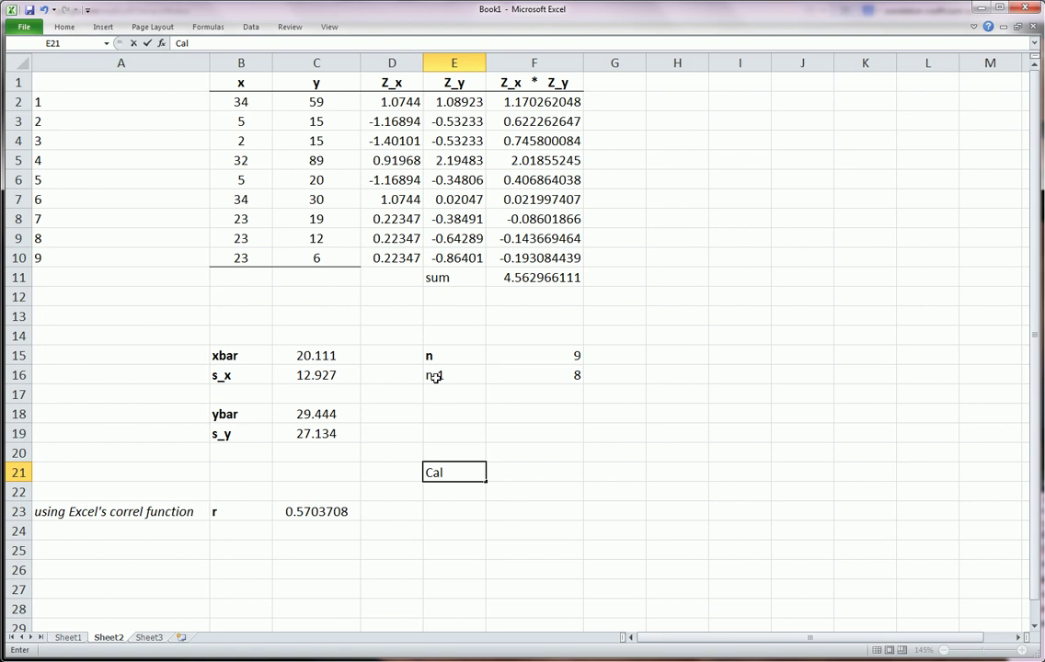
type("culated Manually")
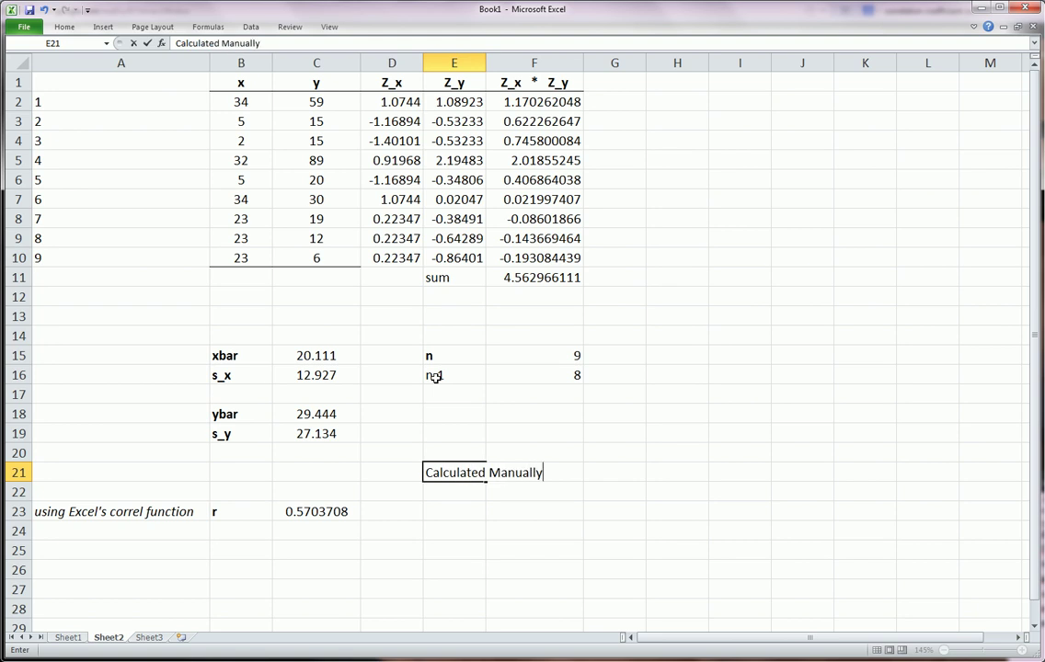
key("Tab")
key("Tab")
type("r")
key("Tab")
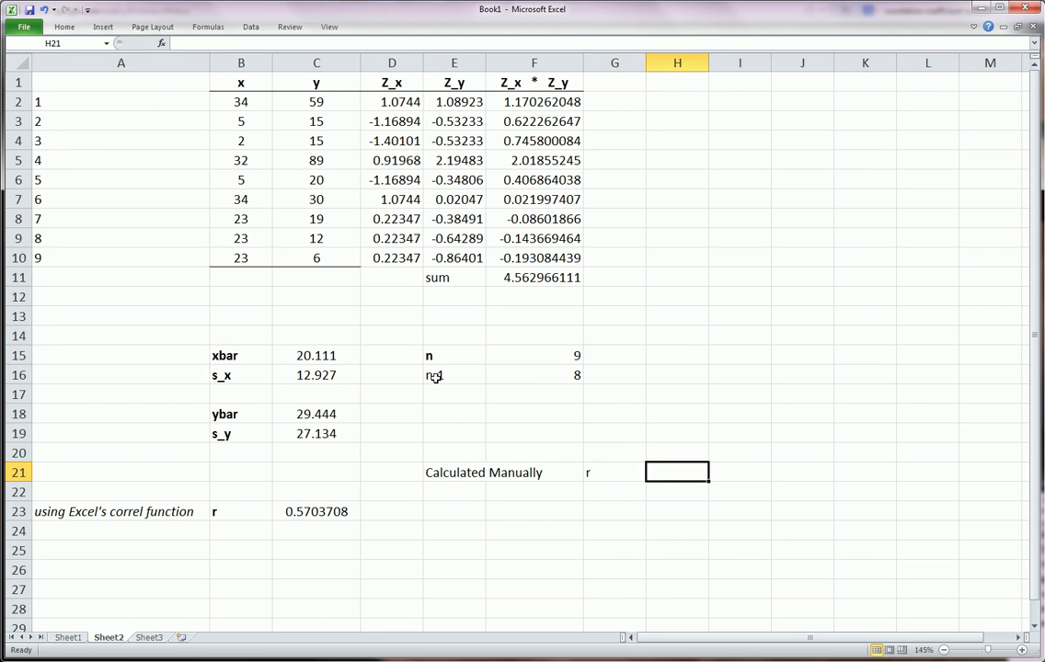
Enter =F11/F16 in H21, giving the manual r of 0.57037.
type("=")
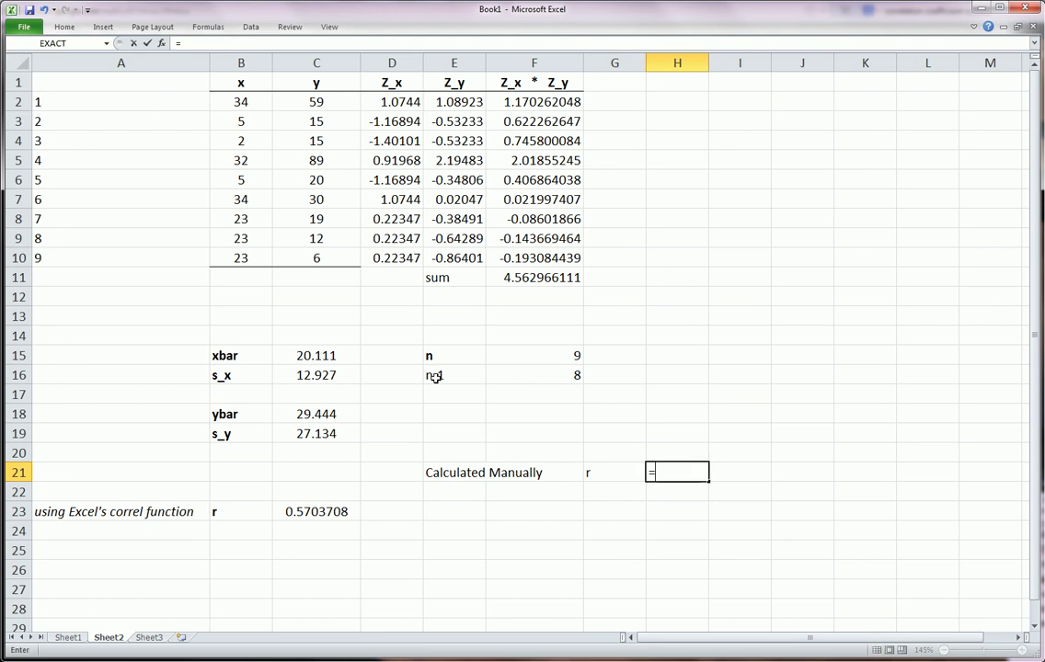
left_click(560, 278)
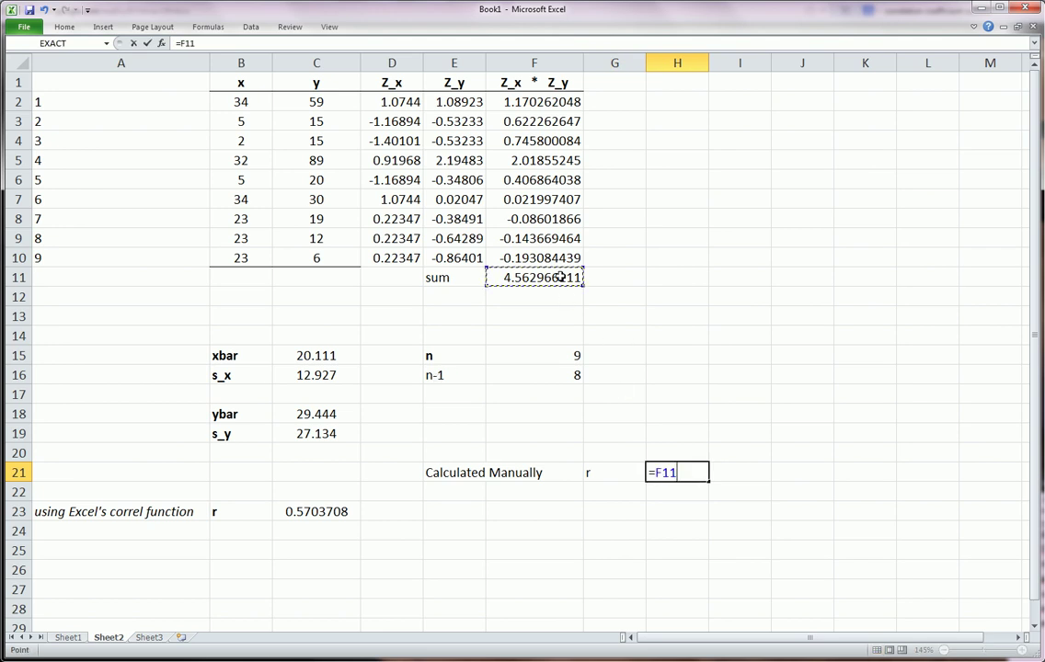
type("/")
left_click(571, 377)
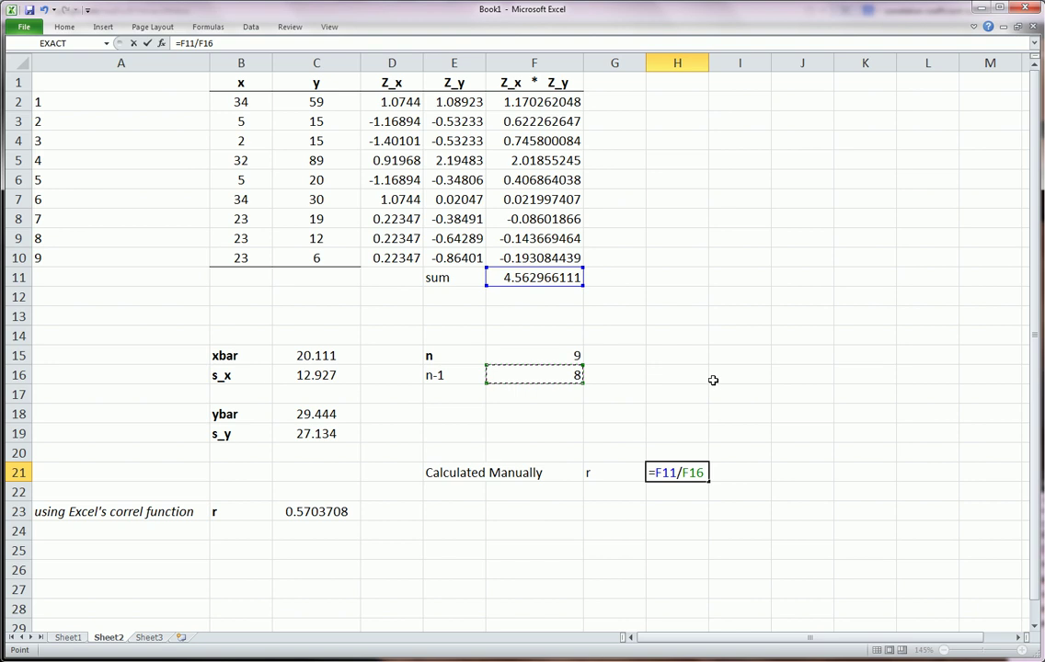
key("Return")
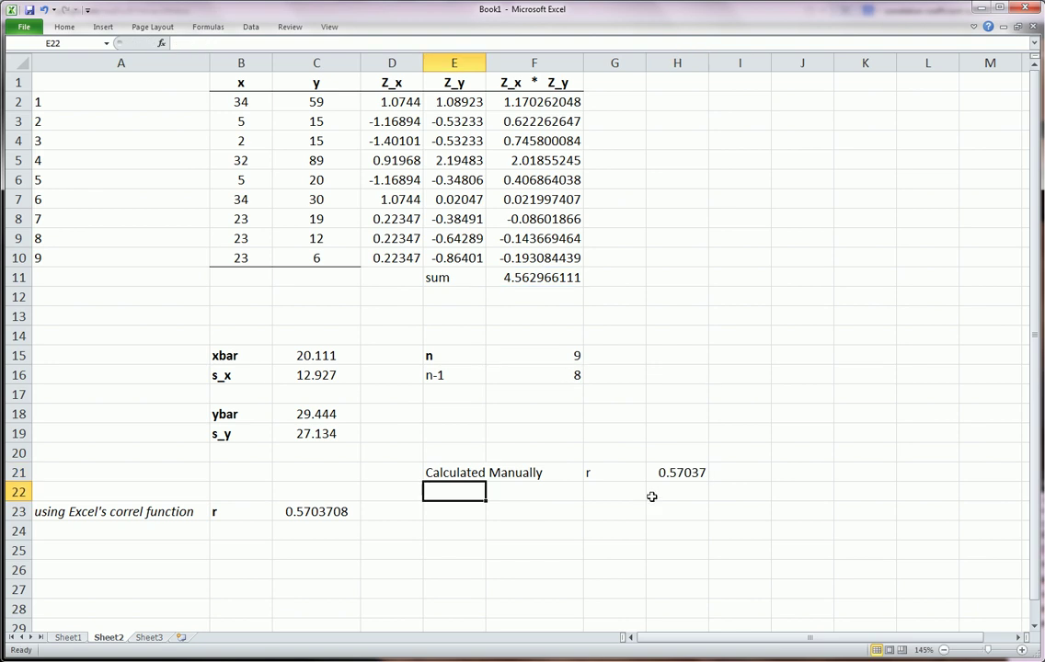
left_click(677, 474)
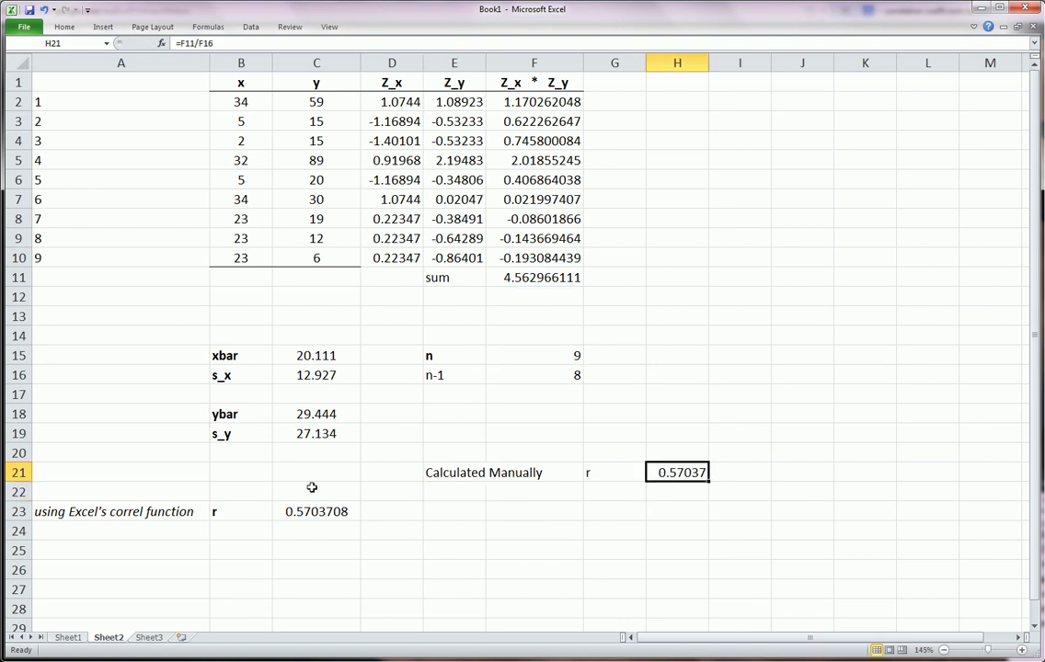
Keep the ribbon expanded and adjust H21's decimals until it reads 0.5703708.
right_click(310, 29)
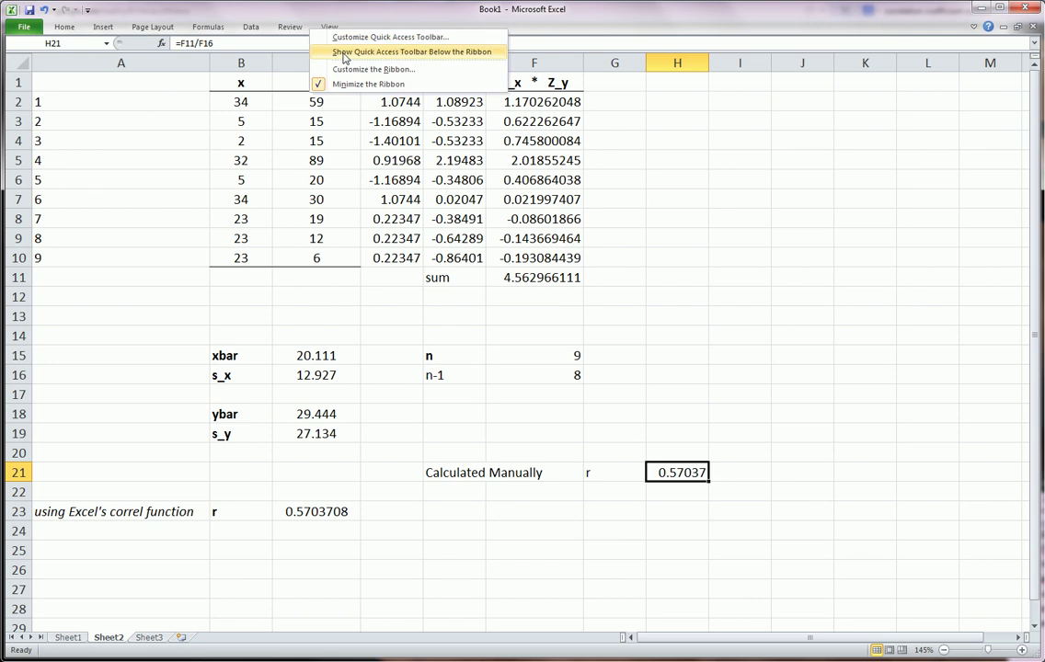
left_click(362, 86)
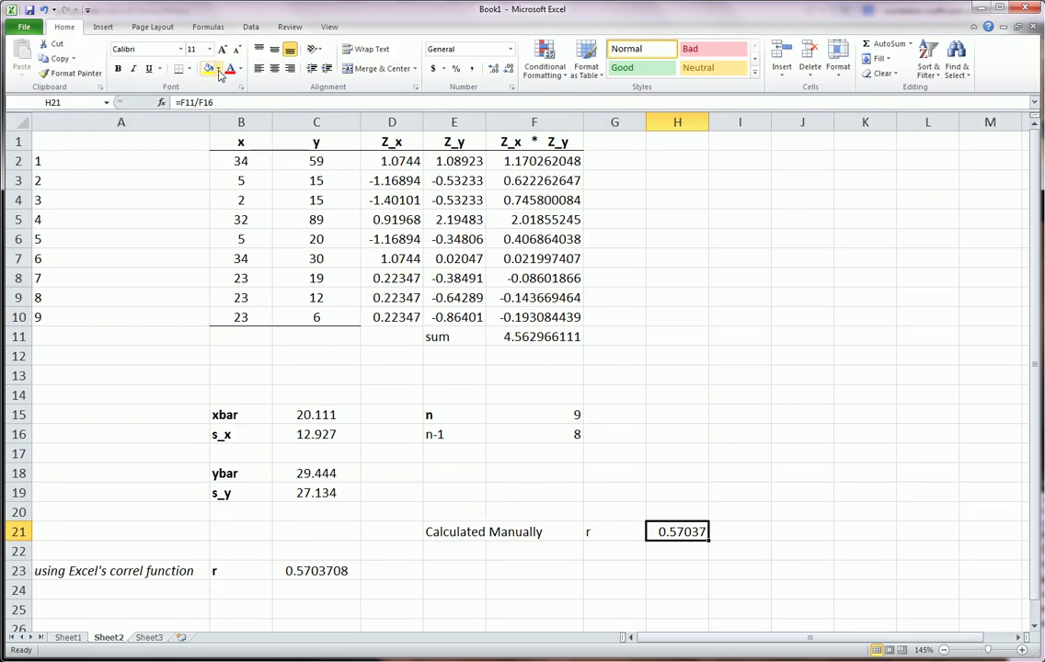
left_click(509, 70)
left_click(494, 71)
left_click(494, 71)
left_click(494, 71)
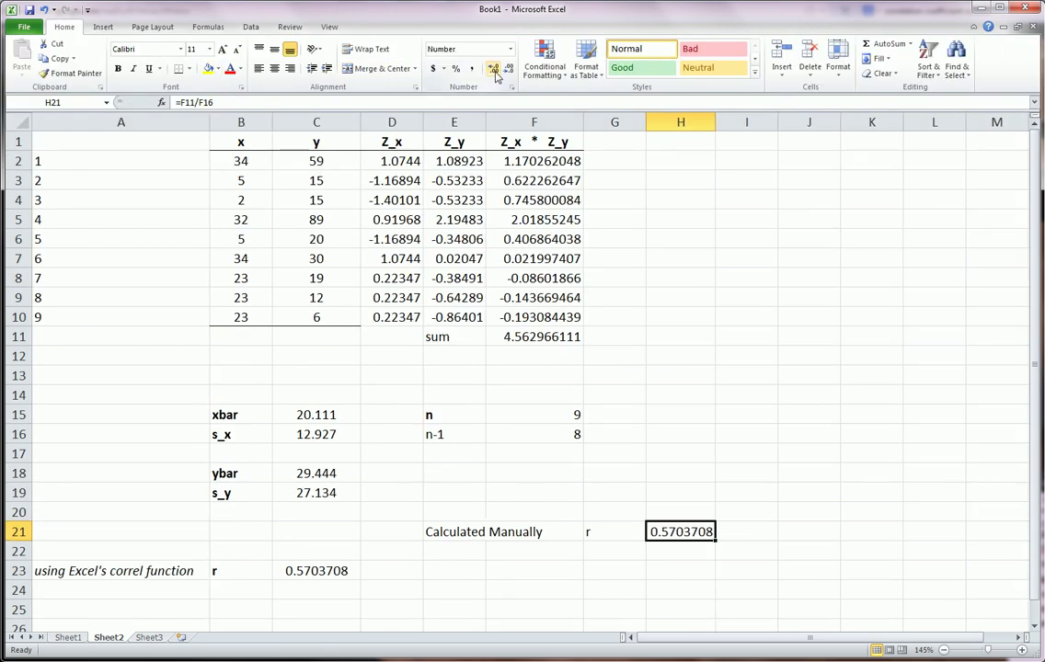
left_click(494, 71)
left_click(509, 70)
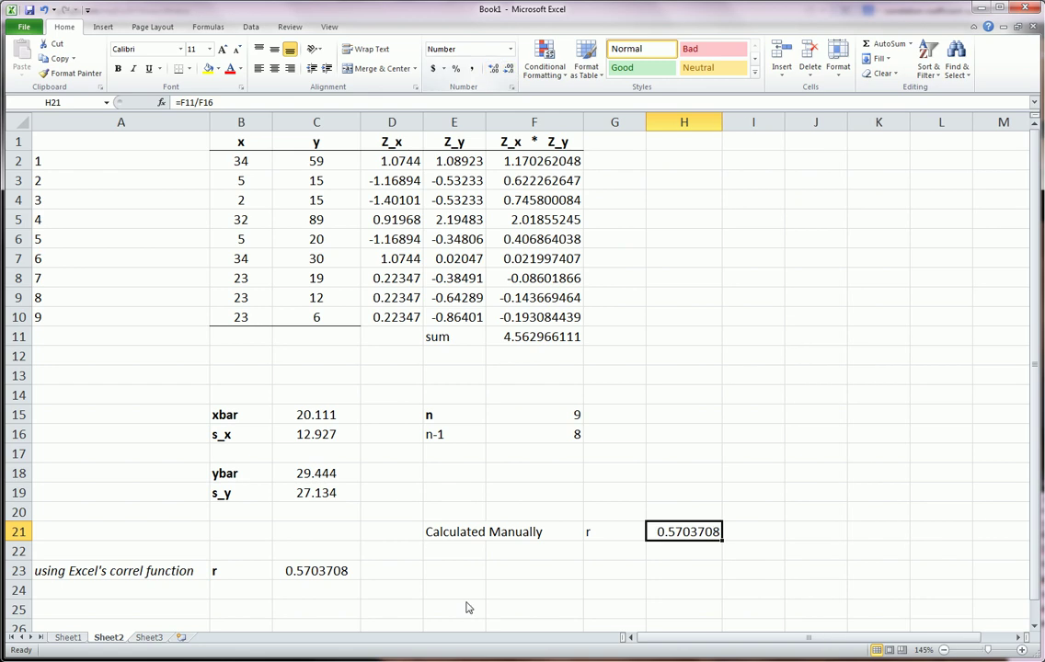
mouse_move(252, 582)
left_mouse_down()
mouse_move(362, 567)
mouse_move(276, 561)
left_mouse_up()
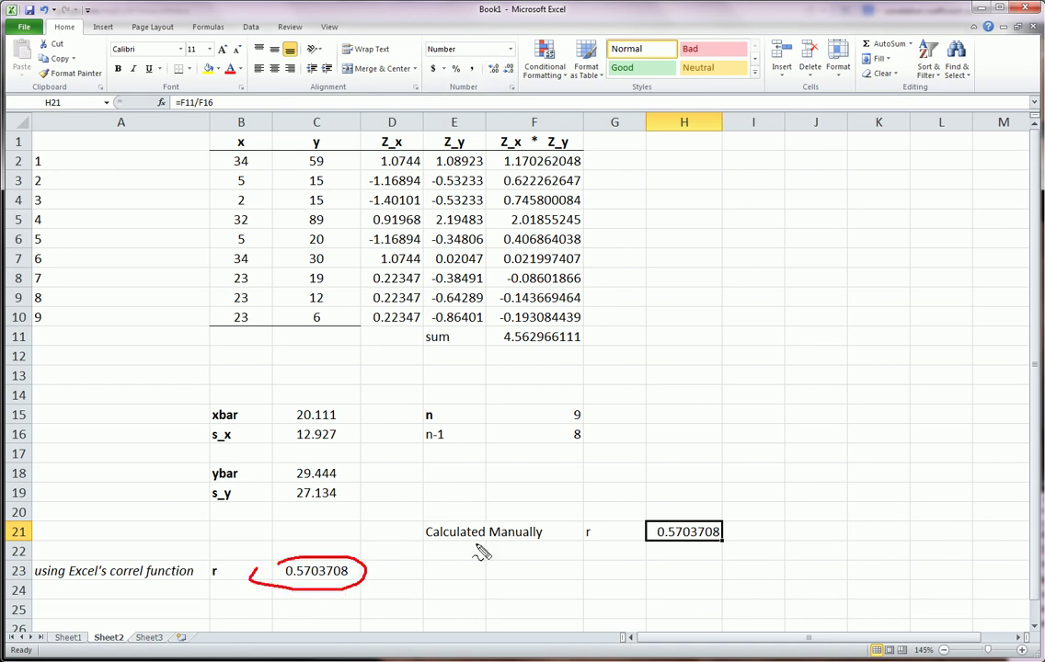
left_click_drag(628, 519, 615, 541)
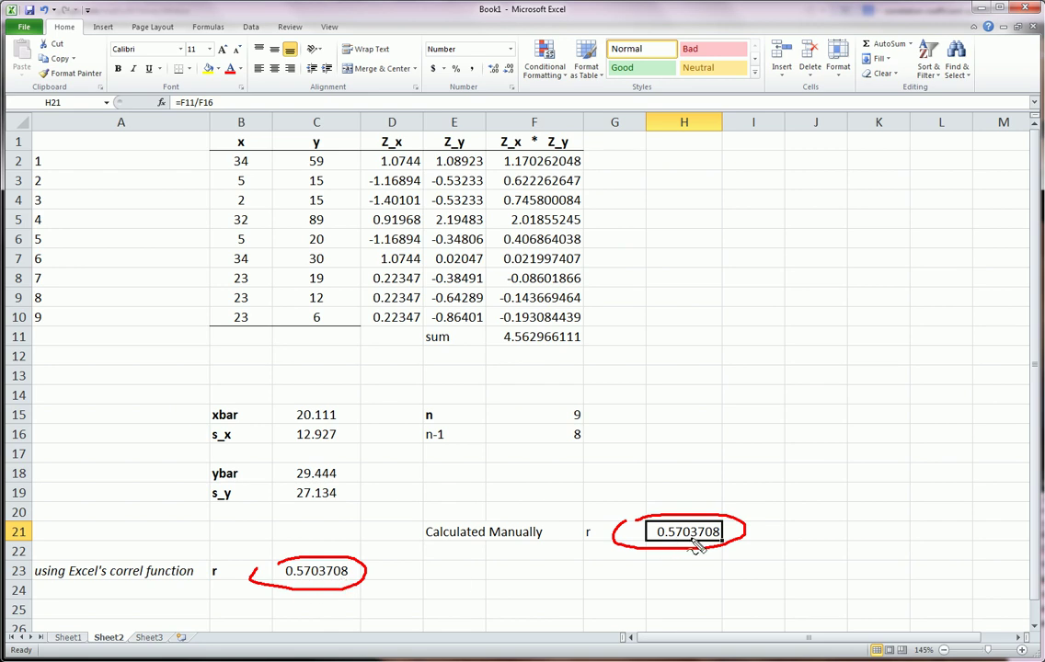
left_click_drag(520, 573, 633, 414)
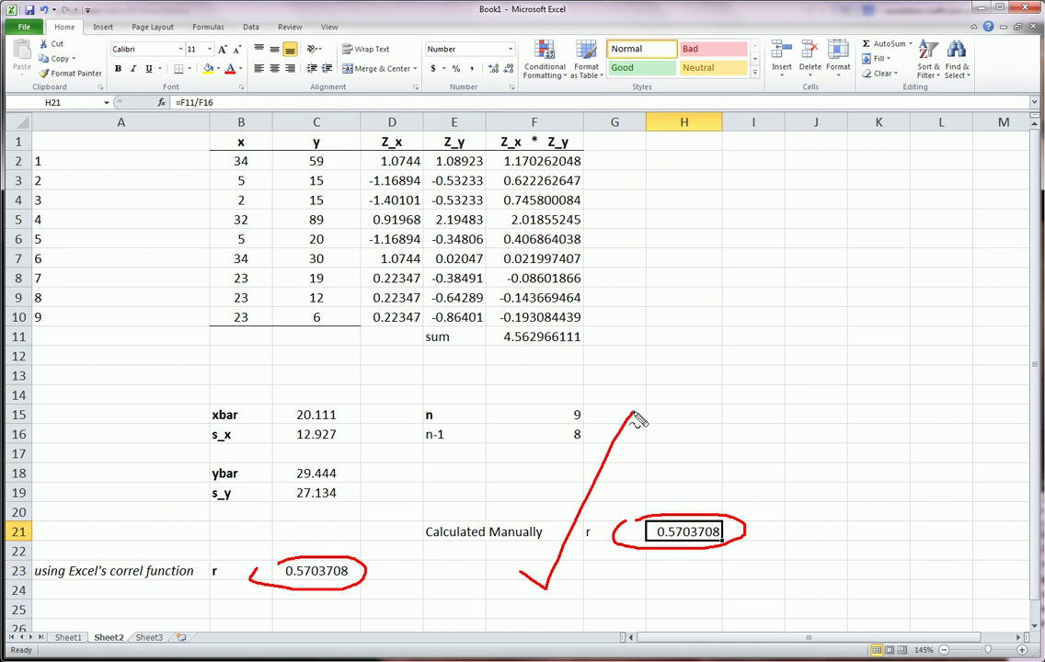
key("Escape")
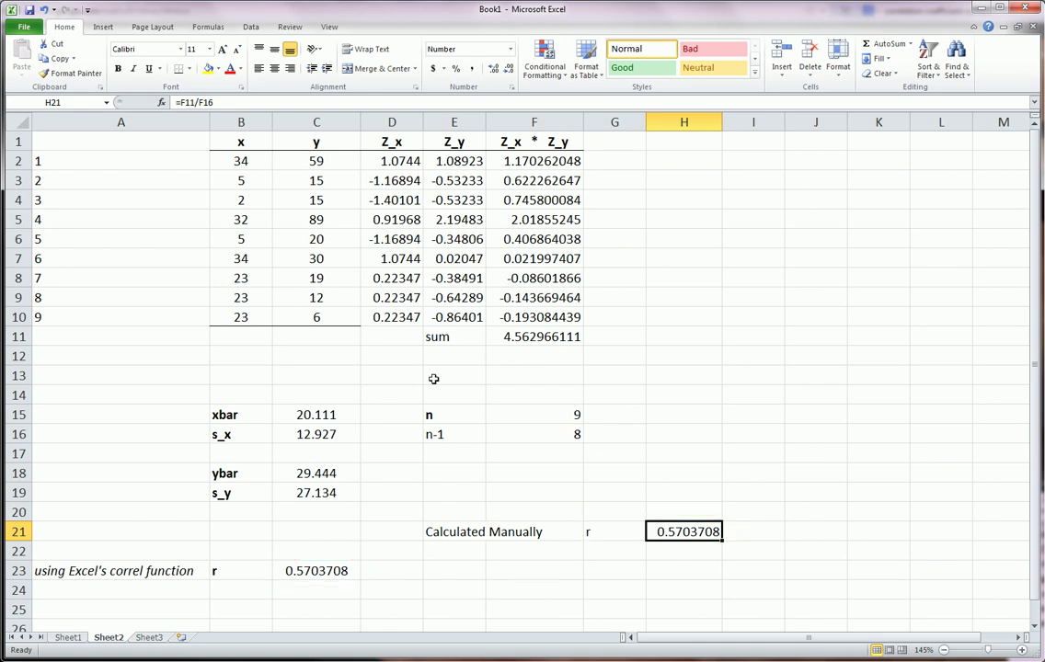
left_click_drag(375, 319, 543, 318)
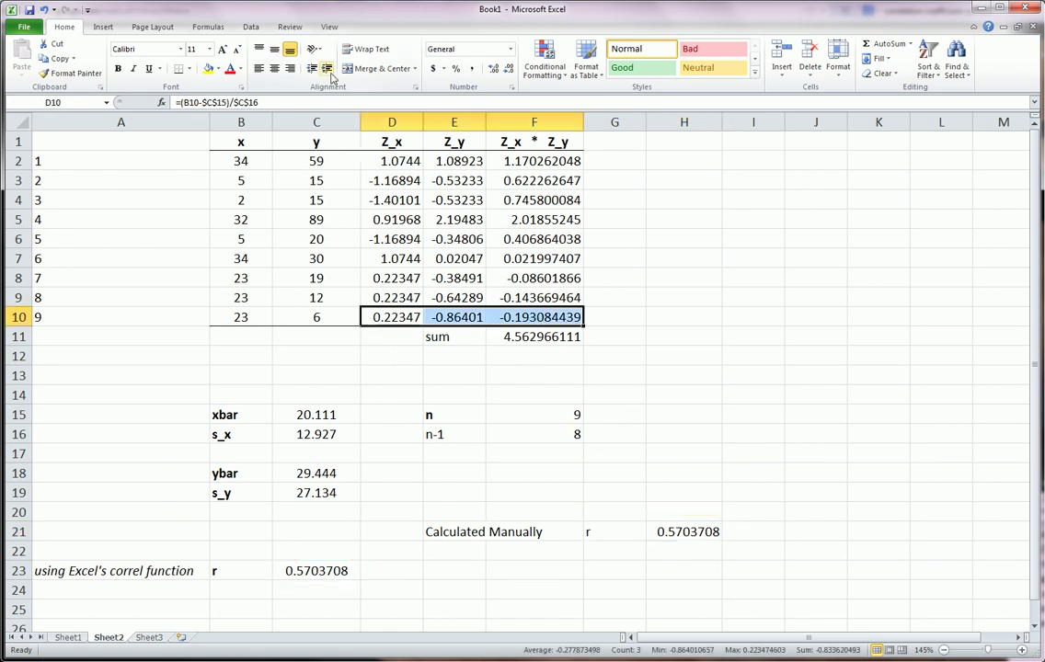
Handwrite r = ΣZxZy/(n-1) in red ink beside the table.
left_click(679, 434)
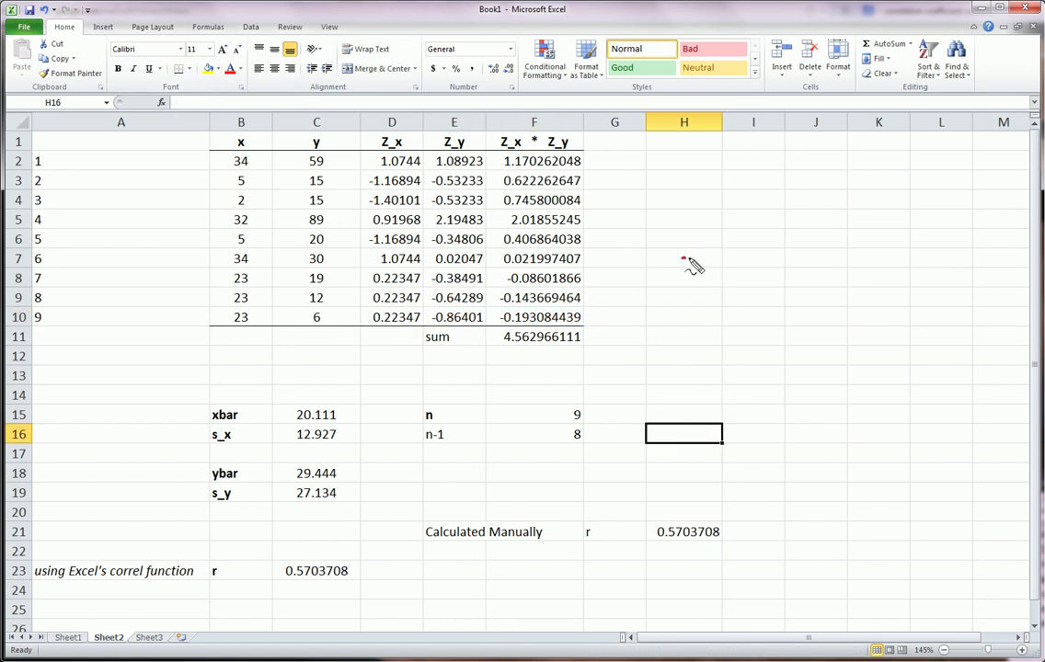
mouse_move(682, 259)
left_mouse_down()
mouse_move(706, 316)
mouse_move(737, 260)
mouse_move(763, 271)
mouse_move(763, 282)
left_mouse_up()
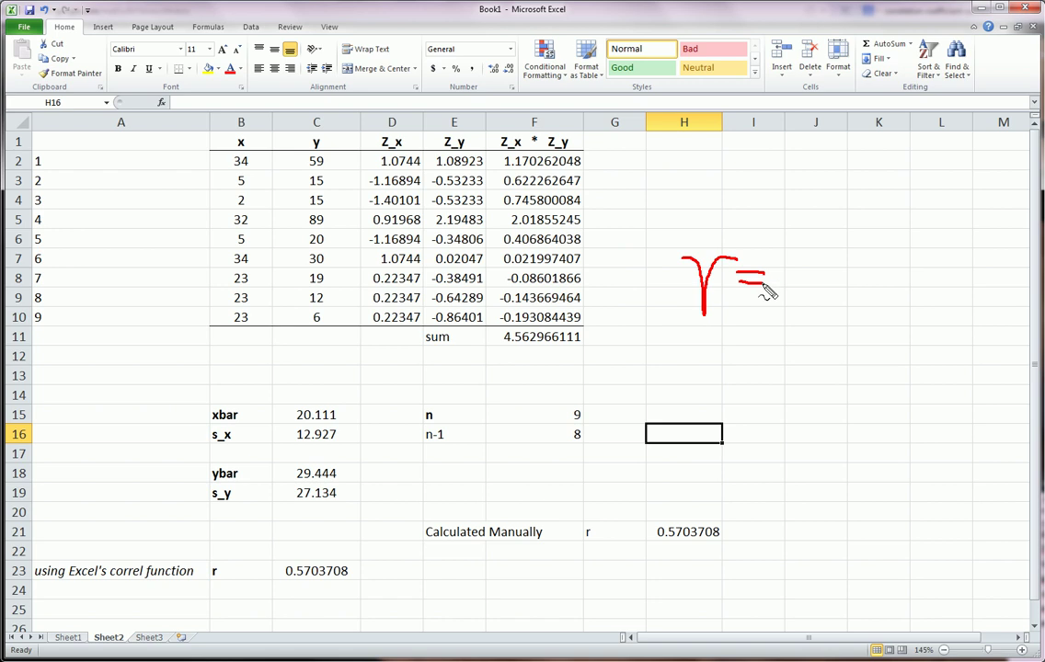
mouse_move(864, 216)
left_mouse_down()
mouse_move(817, 221)
mouse_move(814, 262)
mouse_move(898, 262)
mouse_move(922, 223)
mouse_move(913, 250)
mouse_move(940, 268)
left_mouse_up()
left_click_drag(941, 257, 930, 269)
mouse_move(954, 226)
left_mouse_down()
mouse_move(967, 250)
mouse_move(988, 246)
mouse_move(1007, 269)
left_mouse_up()
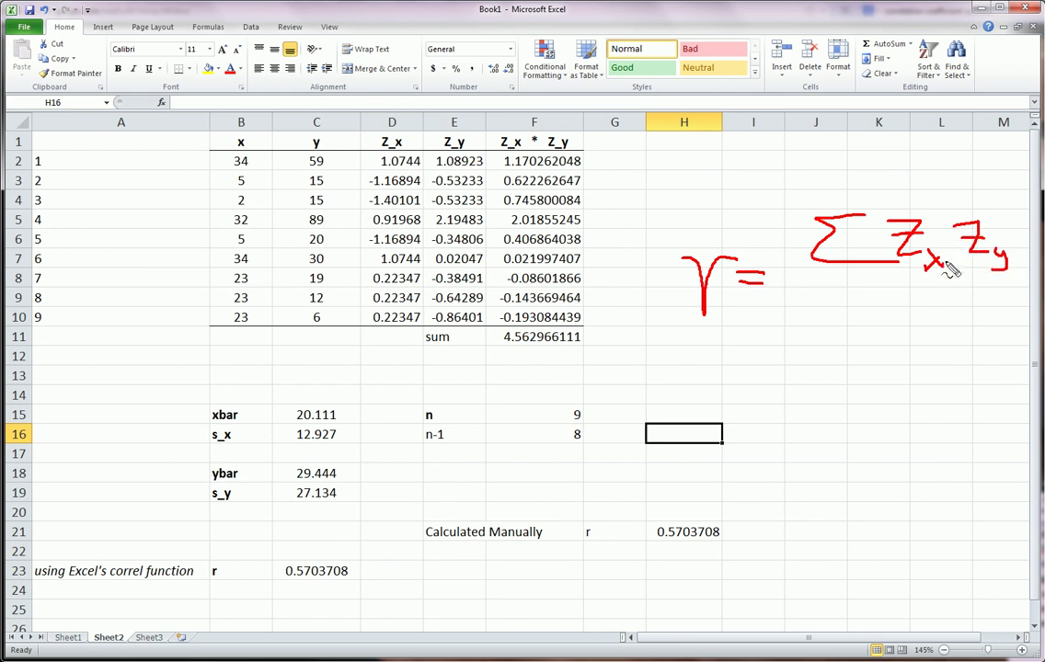
left_click_drag(814, 276, 1003, 283)
mouse_move(860, 312)
left_mouse_down()
mouse_move(900, 338)
mouse_move(932, 327)
mouse_move(957, 345)
left_mouse_up()
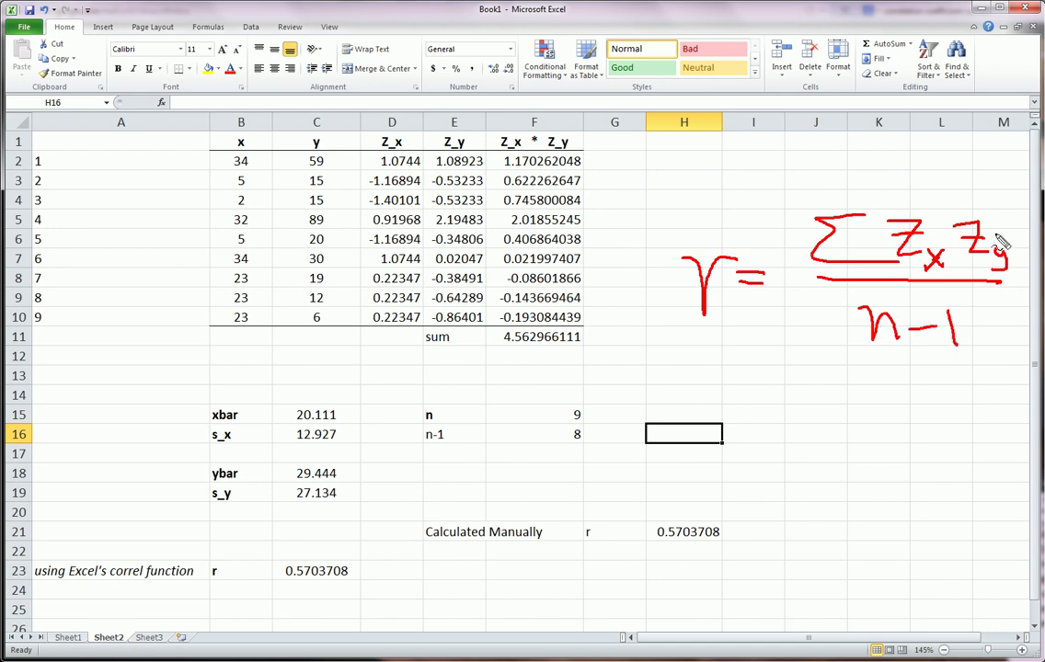
Circle the D1, E1, F1 headers, the formula's ZxZy and Σ, and the F2:F10 values, underlining 4.562966111.
mouse_move(379, 138)
left_mouse_down()
mouse_move(391, 151)
mouse_move(403, 134)
mouse_move(469, 133)
mouse_move(434, 131)
left_mouse_up()
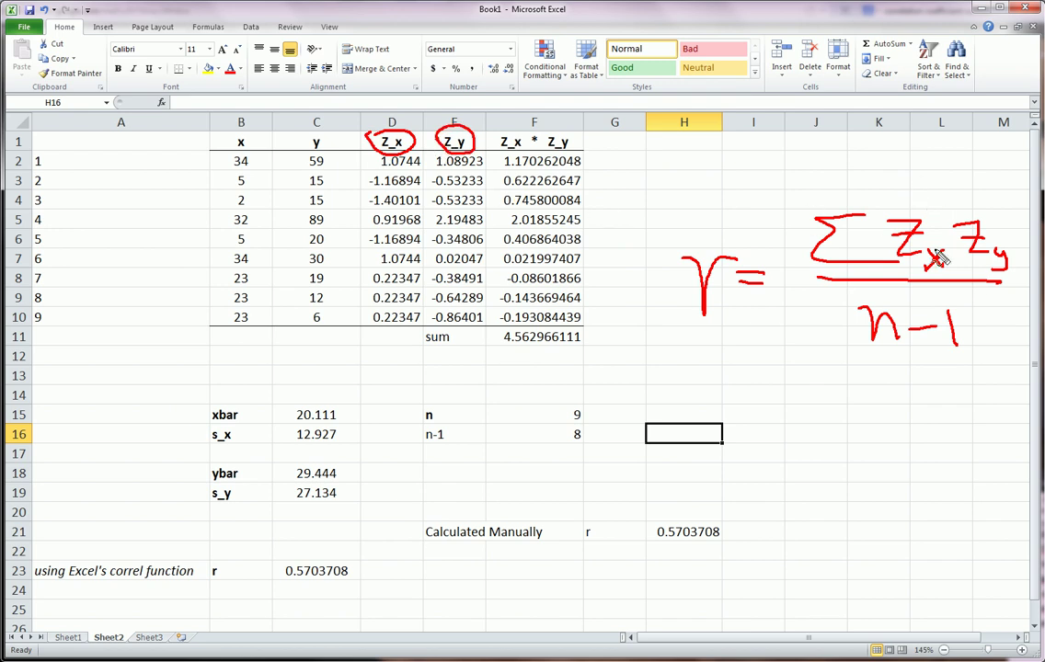
mouse_move(495, 136)
left_mouse_down()
mouse_move(584, 138)
mouse_move(485, 135)
left_mouse_up()
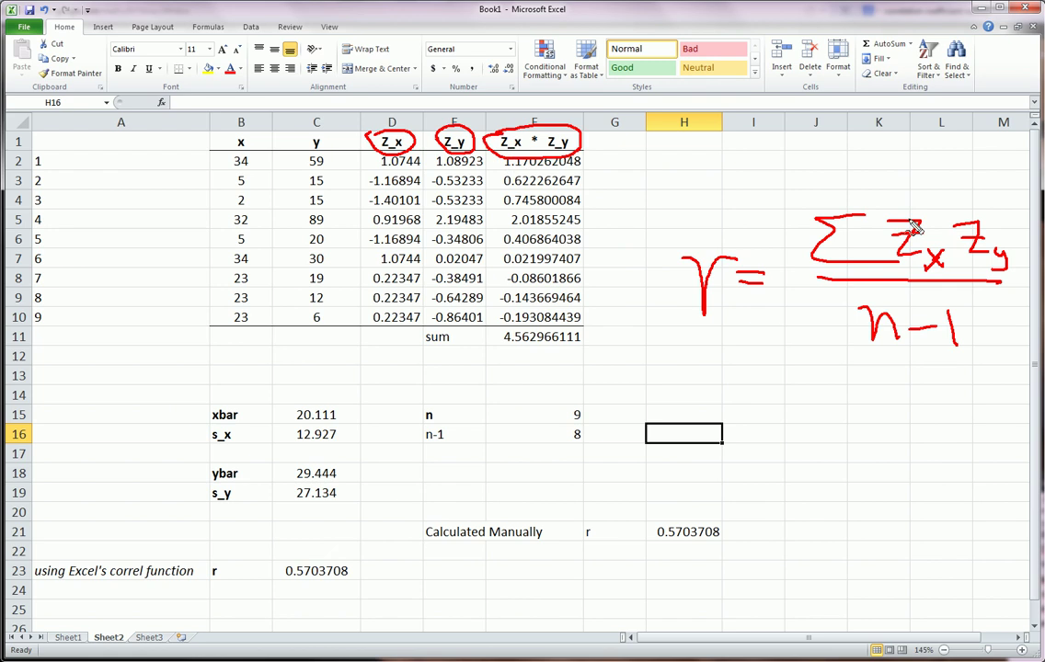
mouse_move(907, 278)
left_mouse_down()
mouse_move(874, 260)
mouse_move(959, 206)
mouse_move(989, 288)
left_mouse_up()
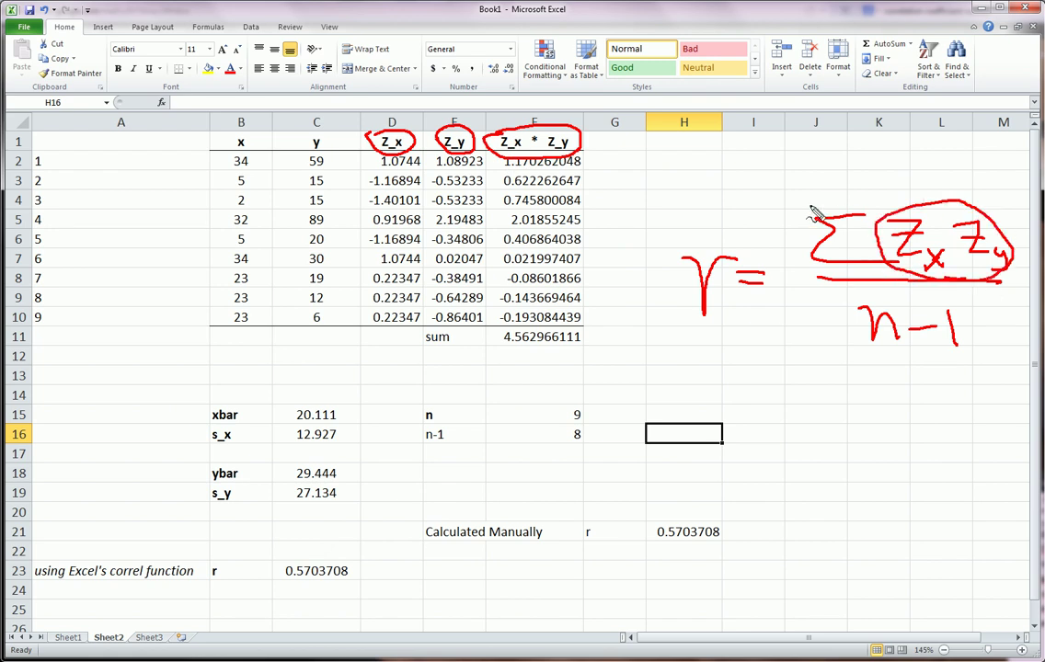
mouse_move(807, 201)
left_mouse_down()
mouse_move(863, 204)
mouse_move(885, 283)
mouse_move(828, 197)
left_mouse_up()
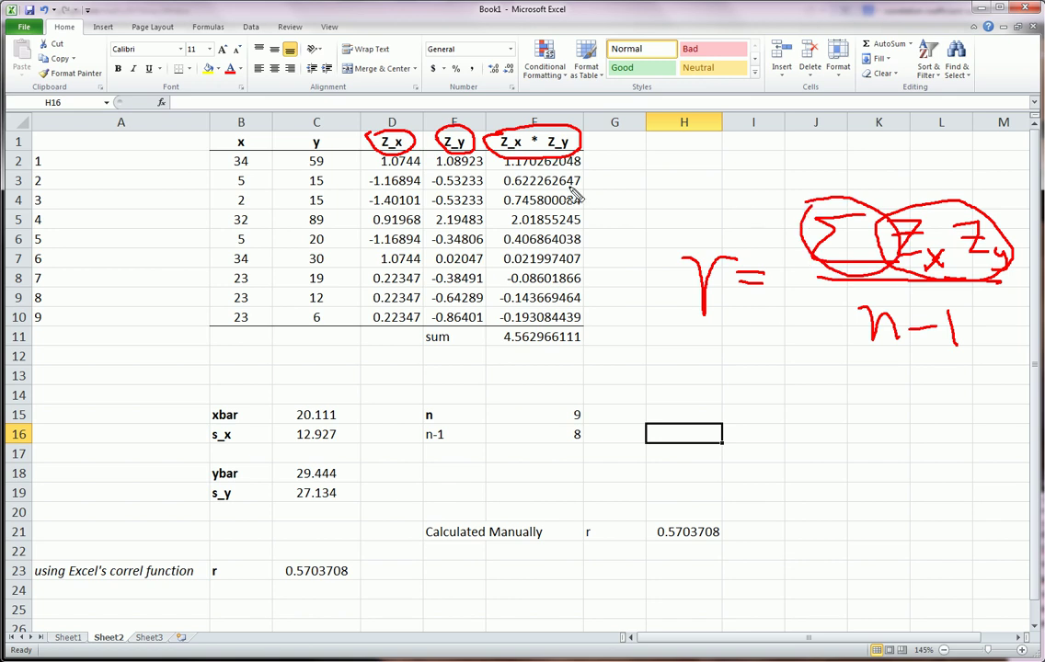
mouse_move(544, 159)
left_mouse_down()
mouse_move(585, 175)
mouse_move(590, 292)
mouse_move(501, 313)
mouse_move(487, 221)
mouse_move(498, 164)
left_mouse_up()
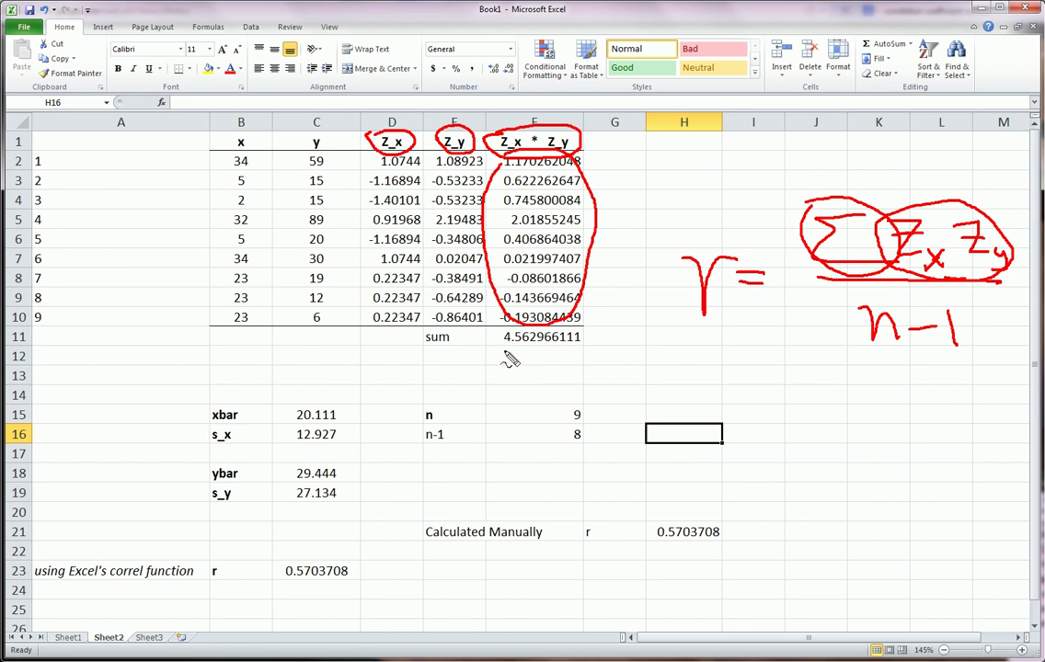
left_click_drag(503, 350, 581, 349)
Write r = 4.5629/8 in ink and double-underline the sum in F11.
mouse_move(739, 386)
left_mouse_down()
mouse_move(740, 403)
mouse_move(757, 391)
mouse_move(780, 402)
mouse_move(855, 398)
mouse_move(873, 377)
mouse_move(890, 398)
mouse_move(947, 396)
left_mouse_up()
left_click(838, 398)
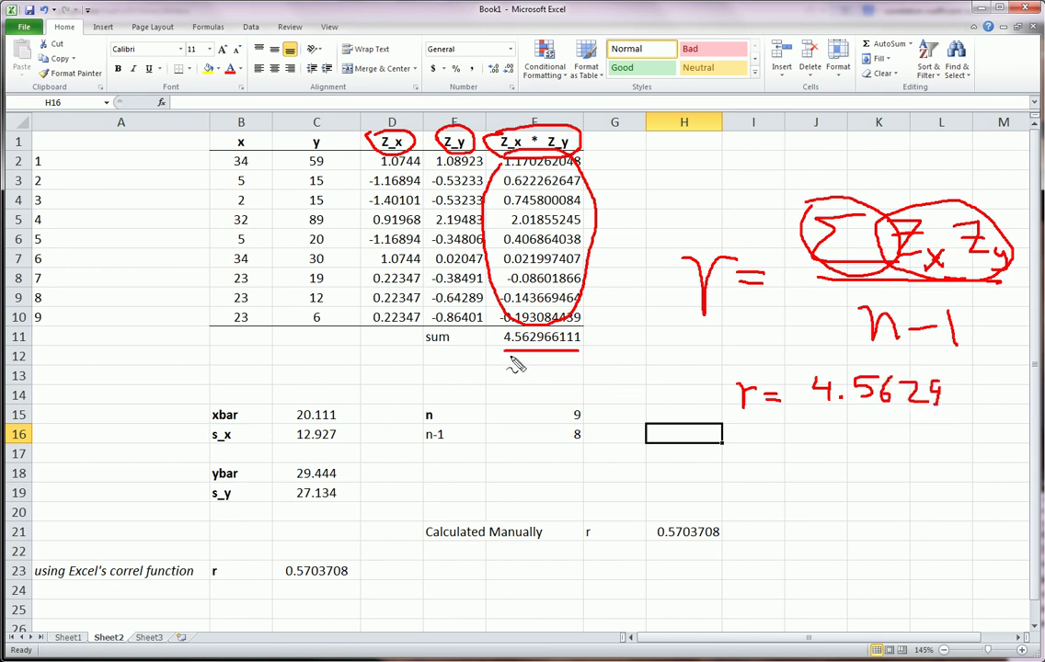
mouse_move(506, 354)
left_mouse_down()
mouse_move(587, 352)
mouse_move(589, 364)
left_mouse_up()
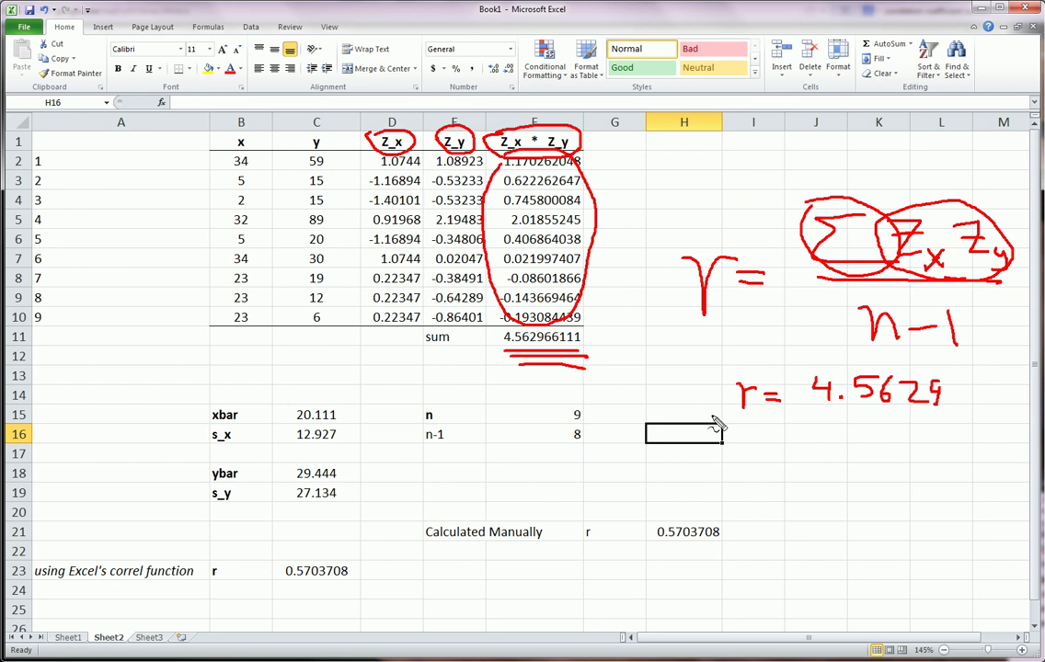
left_click_drag(821, 415, 941, 410)
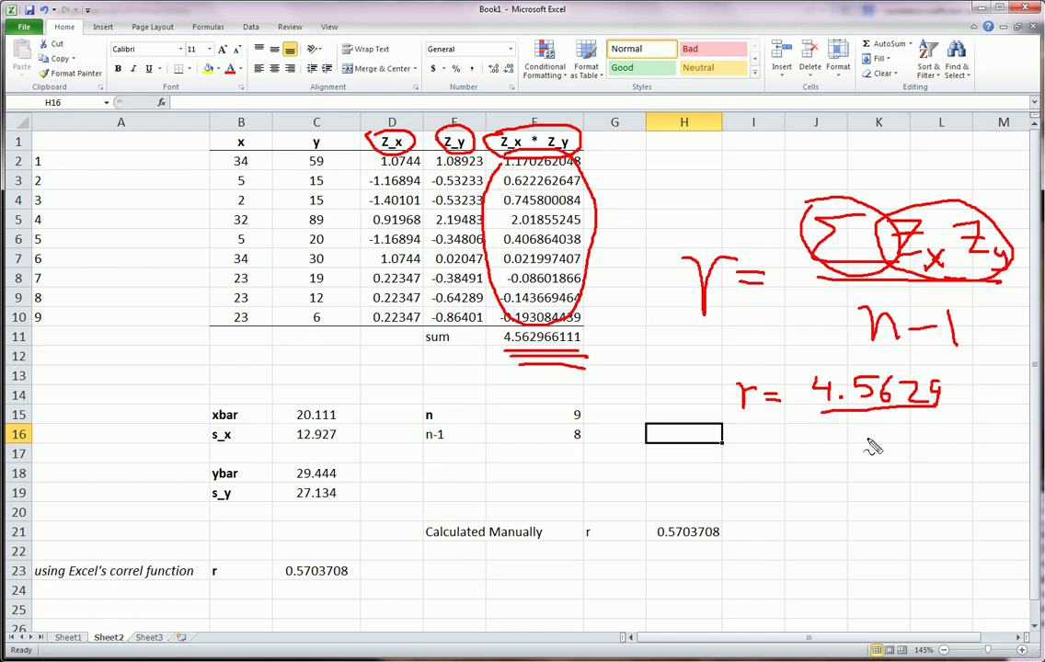
mouse_move(894, 429)
left_mouse_down()
mouse_move(884, 455)
mouse_move(894, 441)
left_mouse_up()
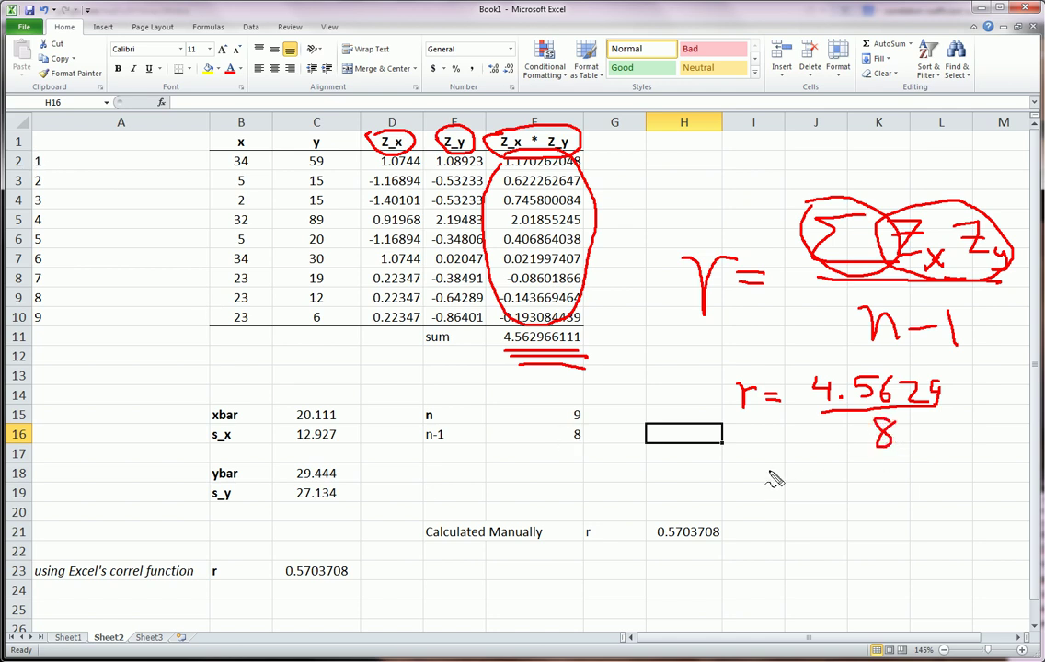
Write r = .570378, draw arrows to H21 and C23, and bracket the word correl.
left_click_drag(768, 470, 789, 469)
mouse_move(769, 477)
left_mouse_down()
mouse_move(791, 476)
mouse_move(746, 491)
mouse_move(753, 467)
left_mouse_up()
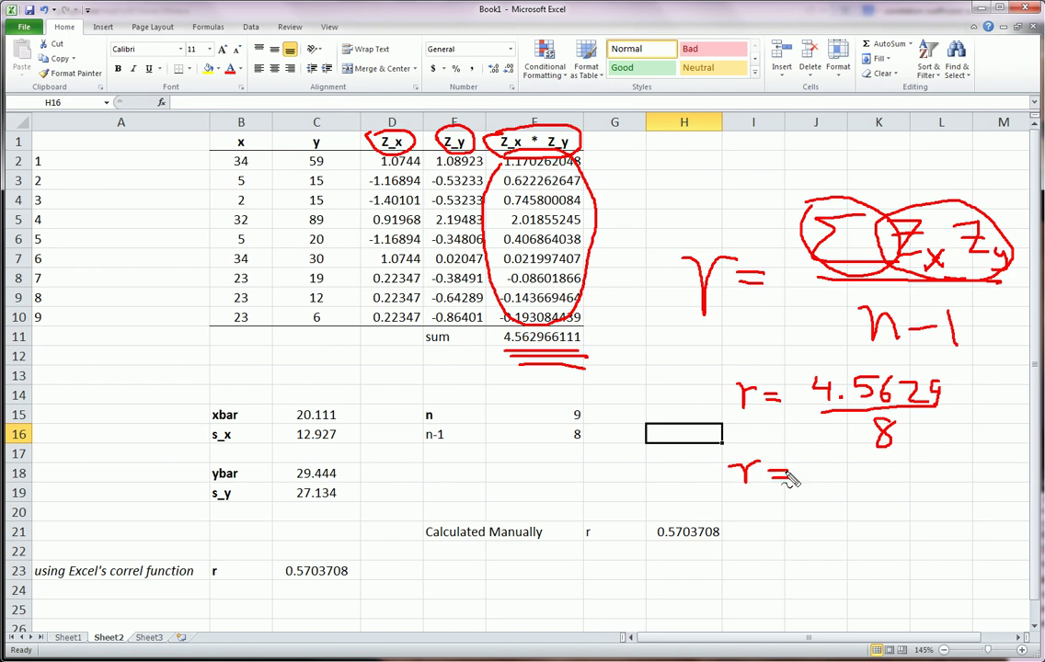
left_click(821, 488)
mouse_move(843, 479)
left_mouse_down()
mouse_move(839, 499)
mouse_move(859, 477)
mouse_move(881, 505)
mouse_move(912, 479)
left_mouse_up()
mouse_move(923, 478)
left_mouse_down()
mouse_move(936, 482)
mouse_move(931, 500)
mouse_move(965, 495)
mouse_move(968, 478)
left_mouse_up()
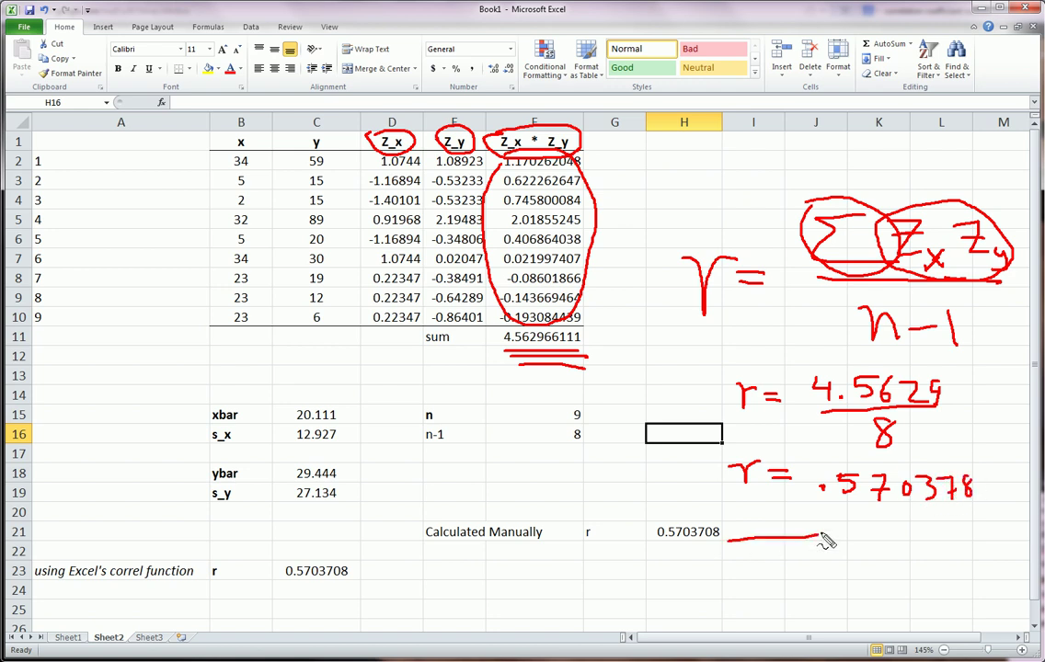
mouse_move(853, 503)
left_mouse_down()
mouse_move(747, 543)
mouse_move(755, 550)
left_mouse_up()
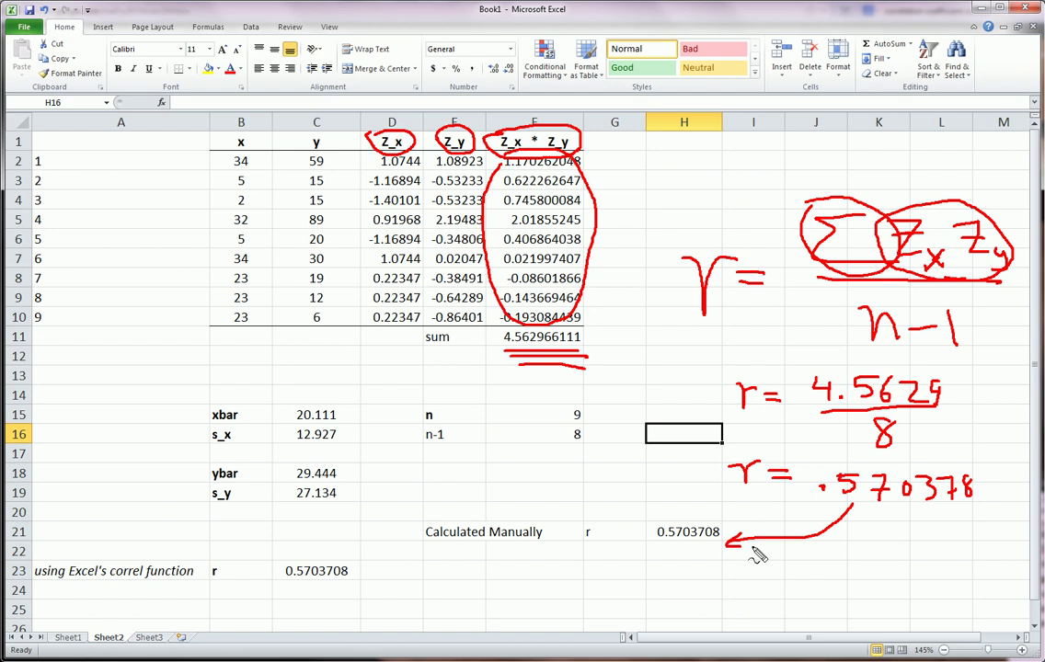
mouse_move(858, 503)
left_mouse_down()
mouse_move(677, 610)
mouse_move(380, 580)
left_mouse_up()
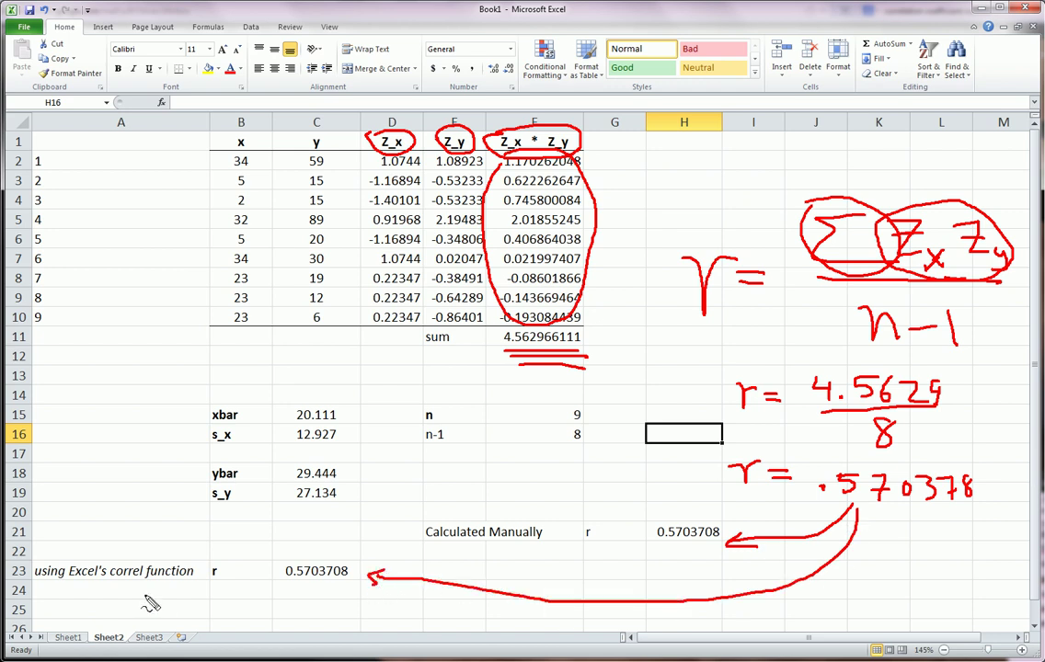
mouse_move(104, 582)
left_mouse_down()
mouse_move(144, 582)
mouse_move(141, 553)
mouse_move(96, 585)
left_mouse_up()
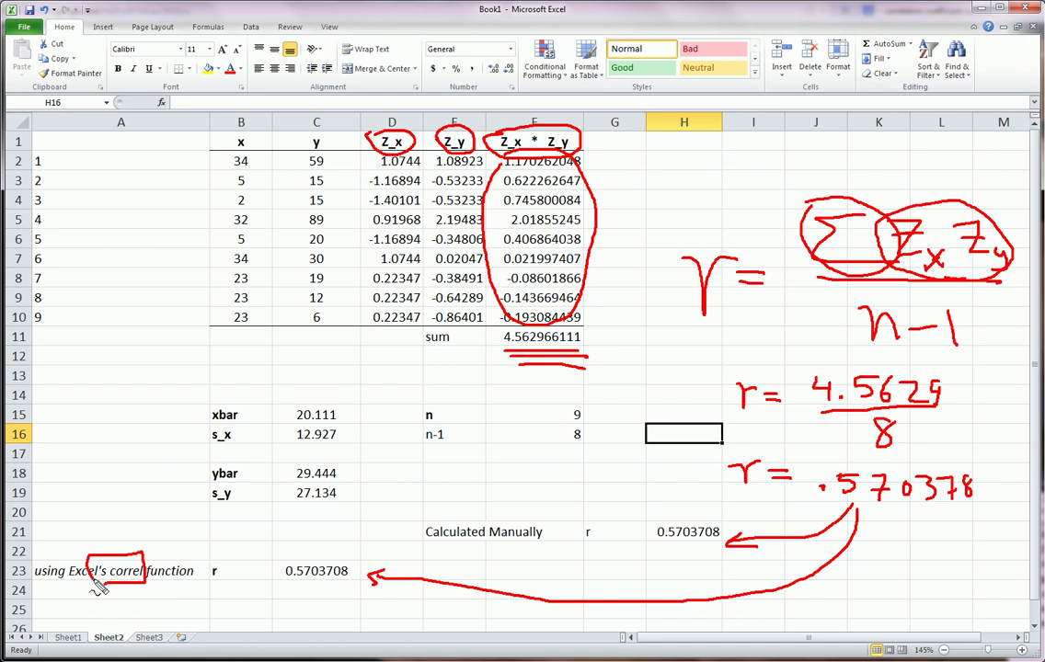